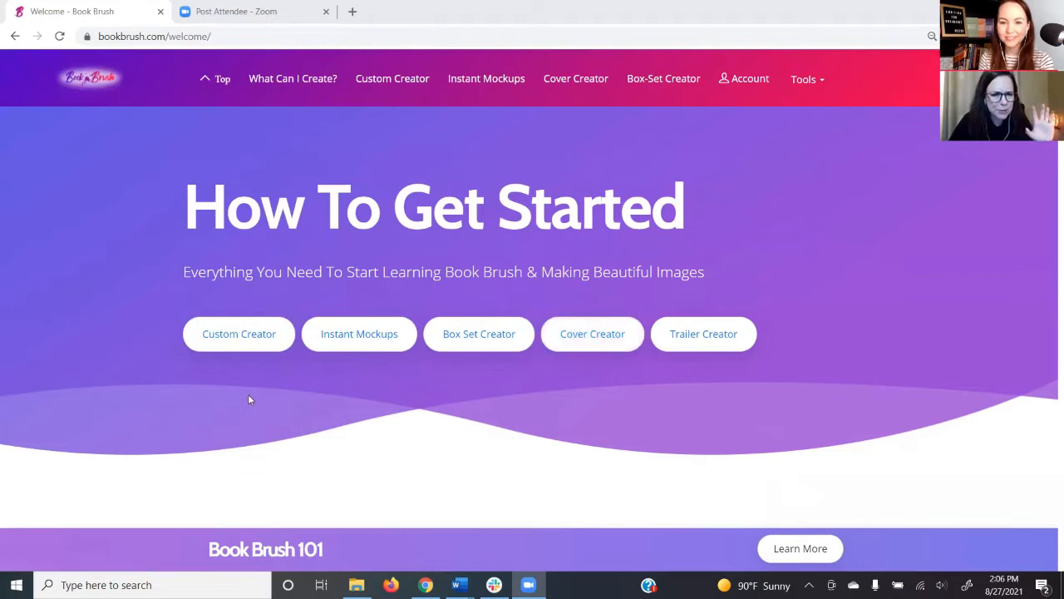
# Open the Custom Creator and review the preset ad sizes offered for Twitter, Instagram and Pinterest.
pyautogui.click(239, 337)
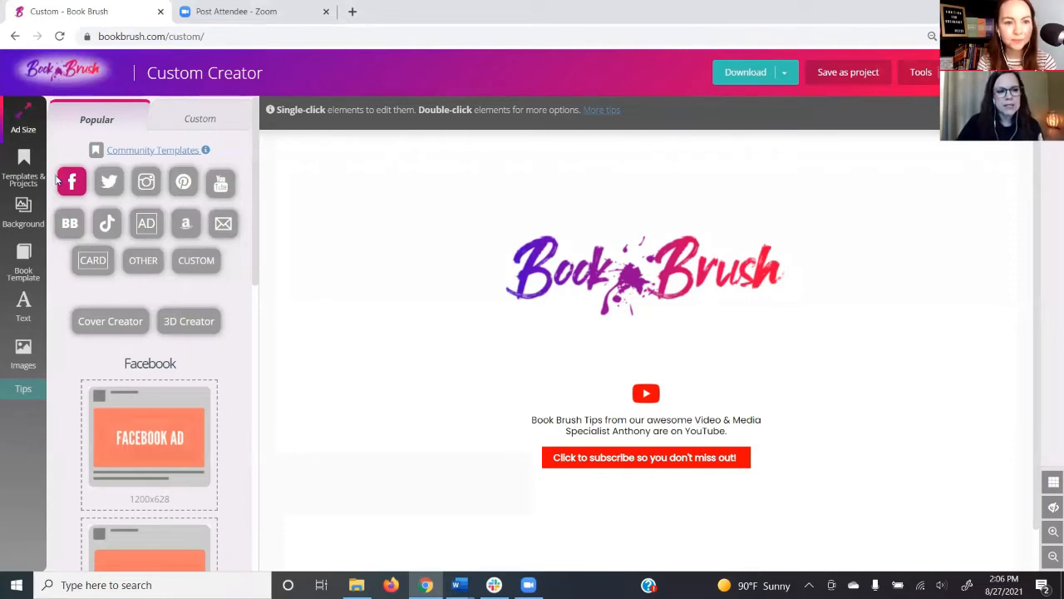
pyautogui.click(108, 181)
pyautogui.click(148, 185)
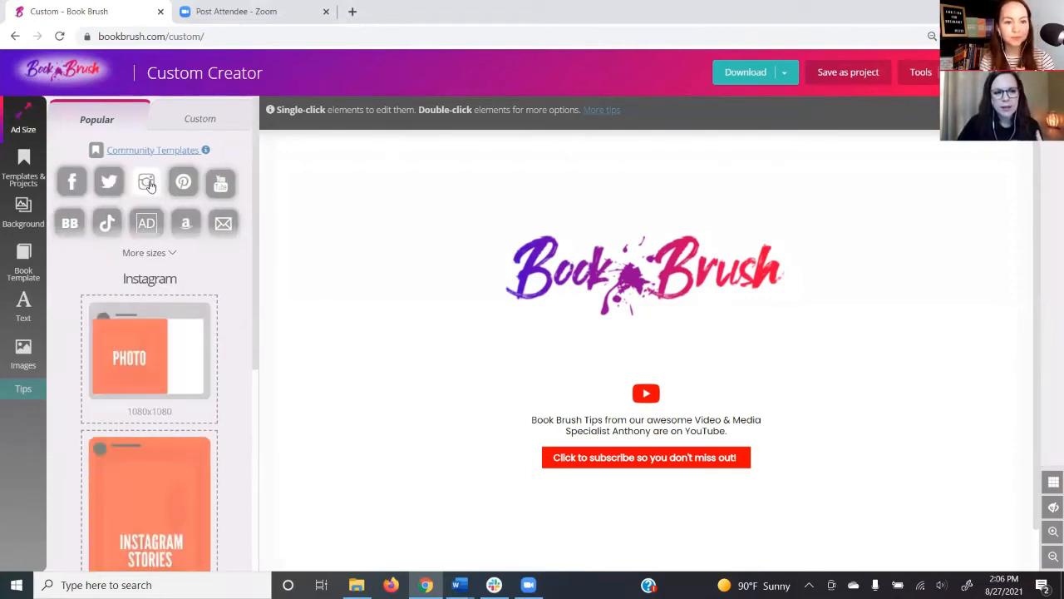
pyautogui.click(183, 183)
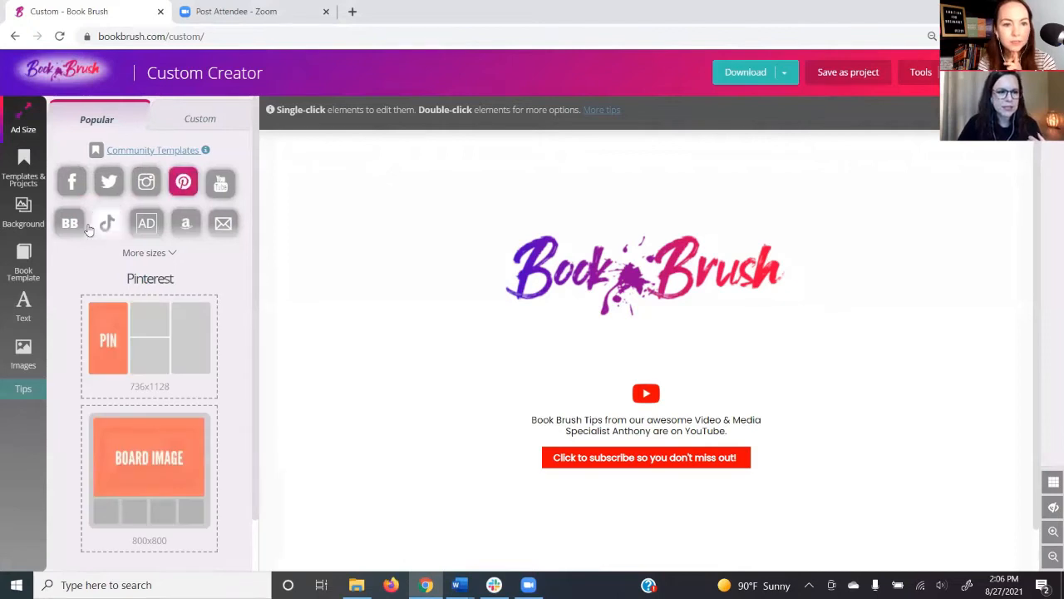
pyautogui.click(146, 252)
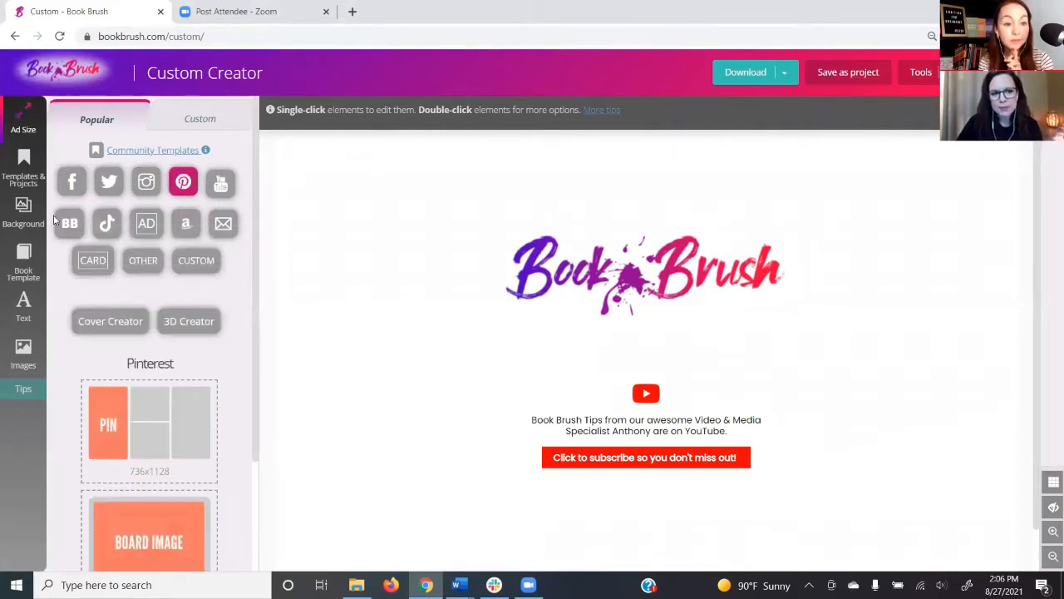
# Review the preset sizes offered for BookBub, Amazon, email headers and business cards or postcards.
pyautogui.click(70, 223)
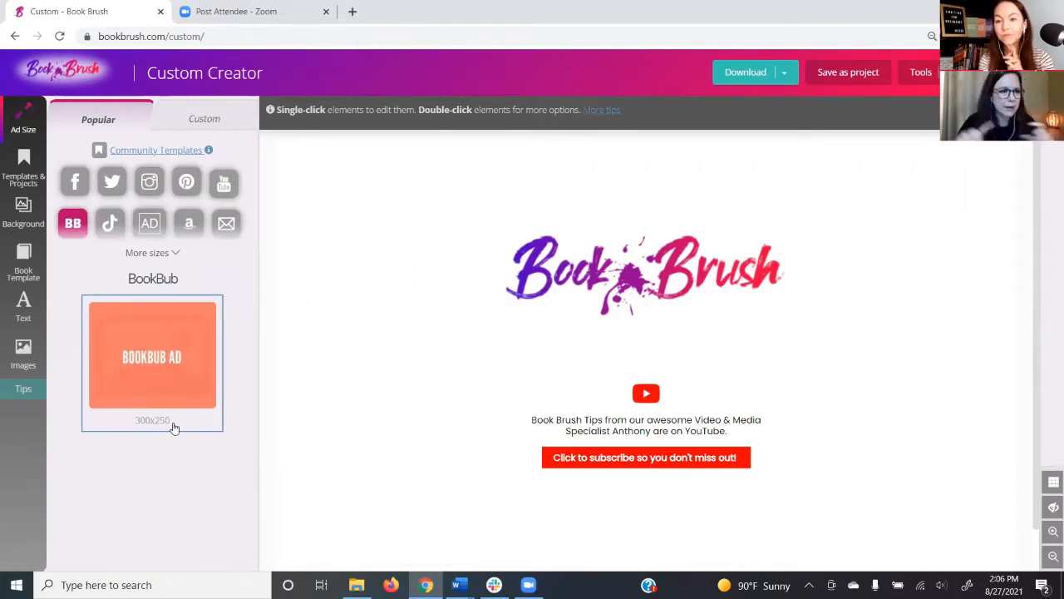
pyautogui.click(159, 252)
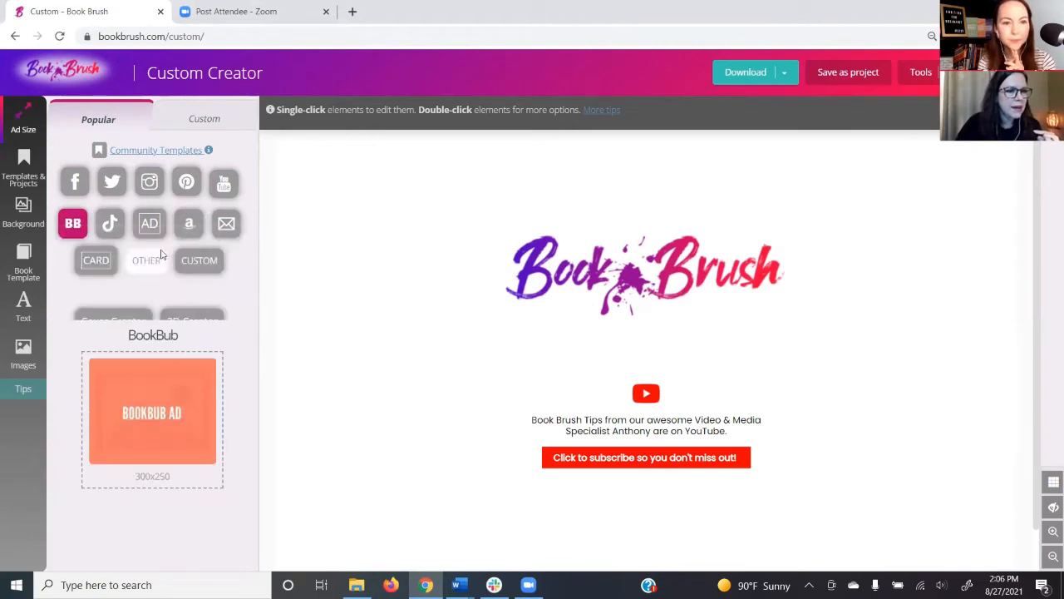
pyautogui.click(184, 233)
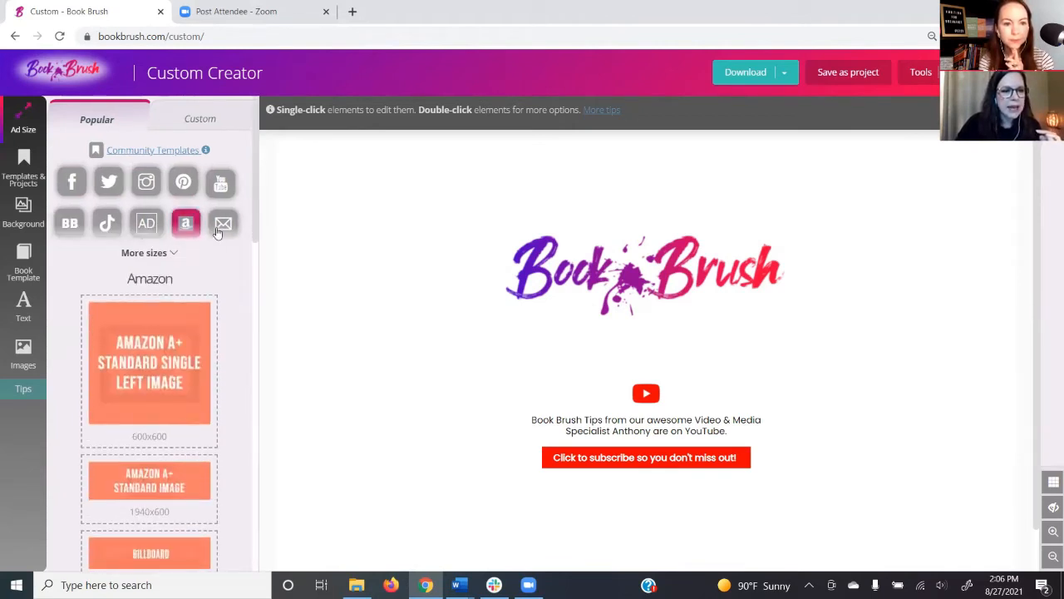
pyautogui.click(220, 236)
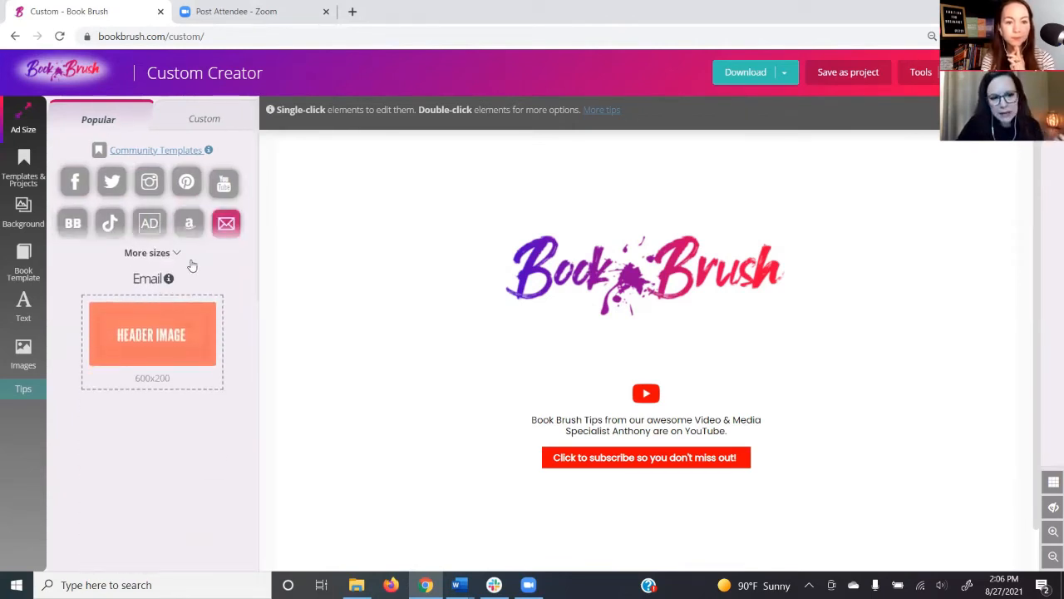
pyautogui.click(139, 253)
pyautogui.click(89, 265)
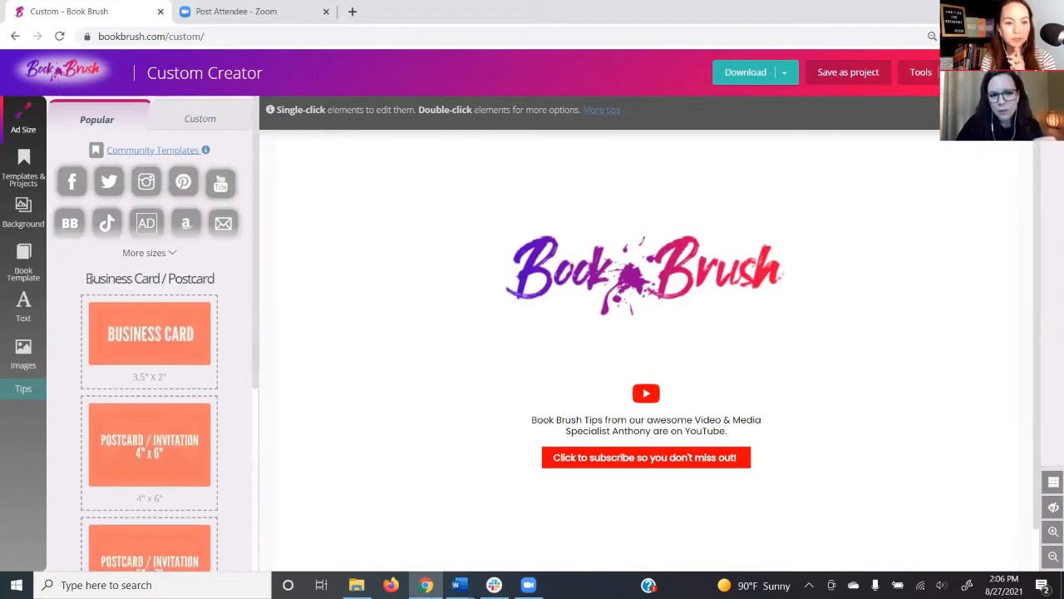
pyautogui.click(146, 253)
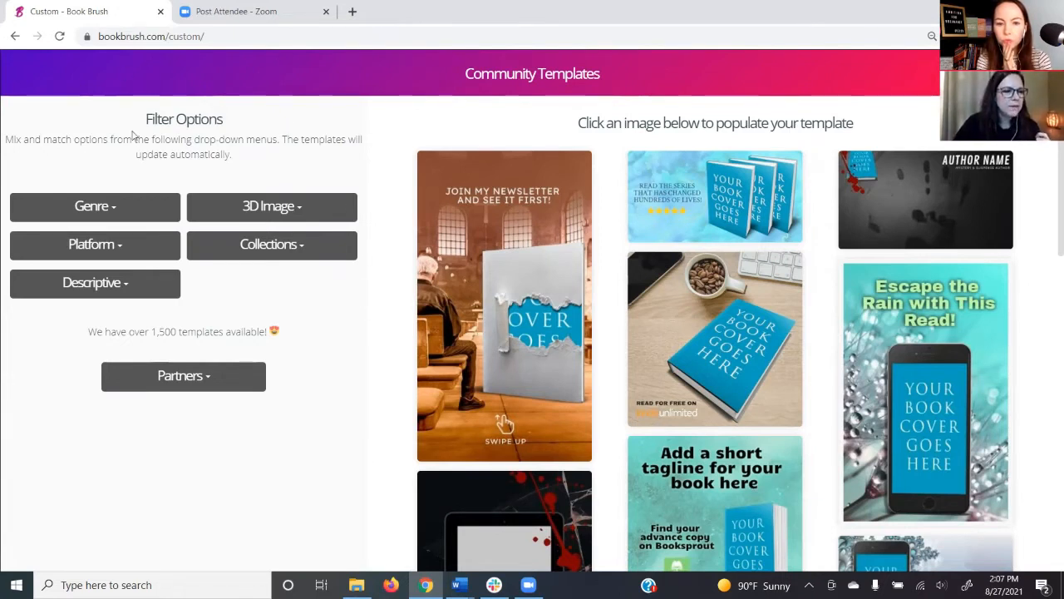
# Filter the Community Templates by the General and Non-fiction genres, leaving Captioned unselected.
pyautogui.click(109, 208)
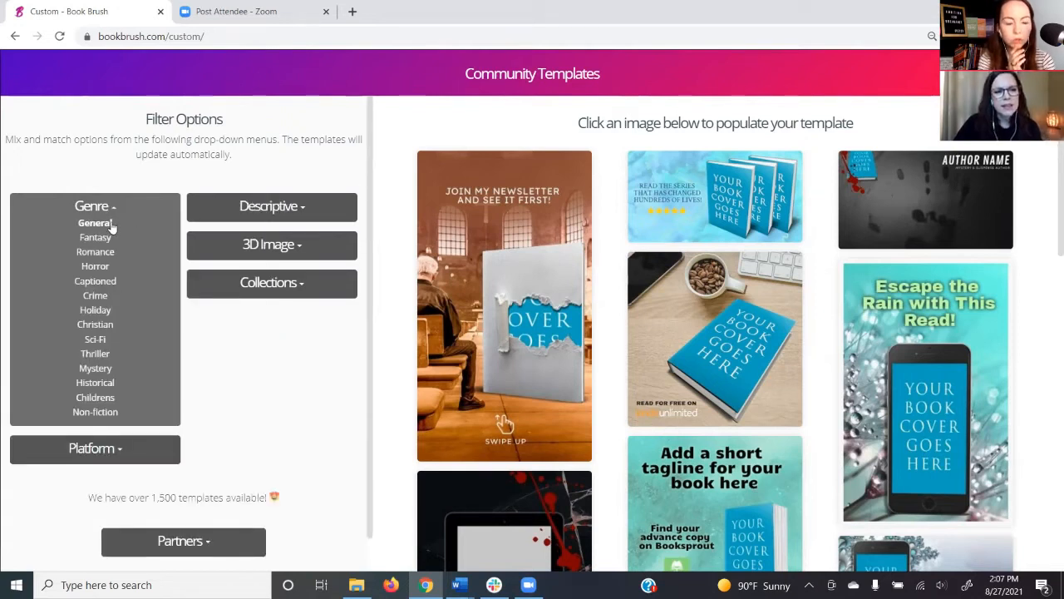
pyautogui.click(96, 224)
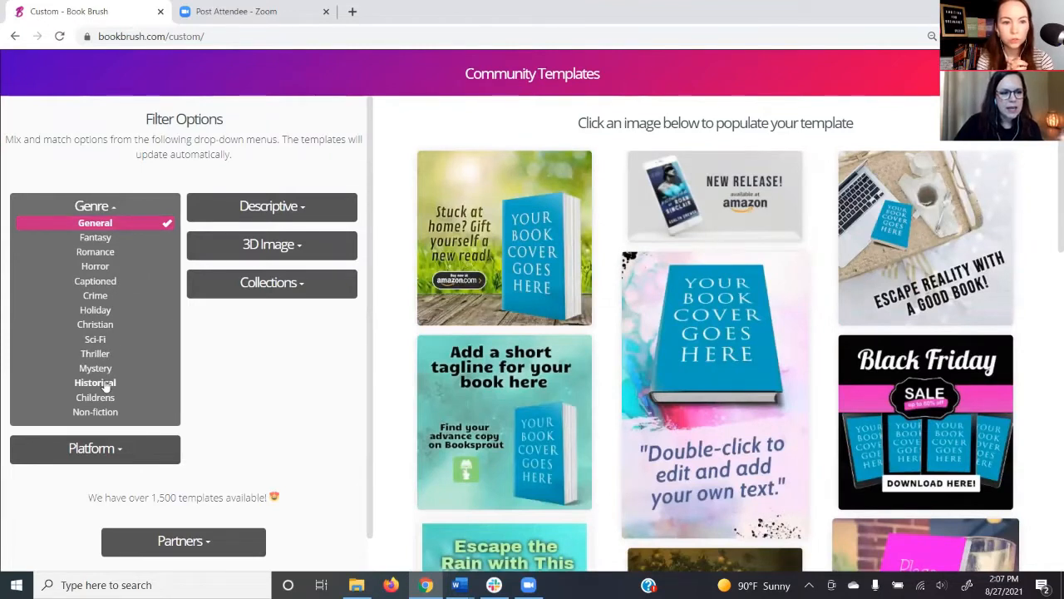
pyautogui.click(97, 412)
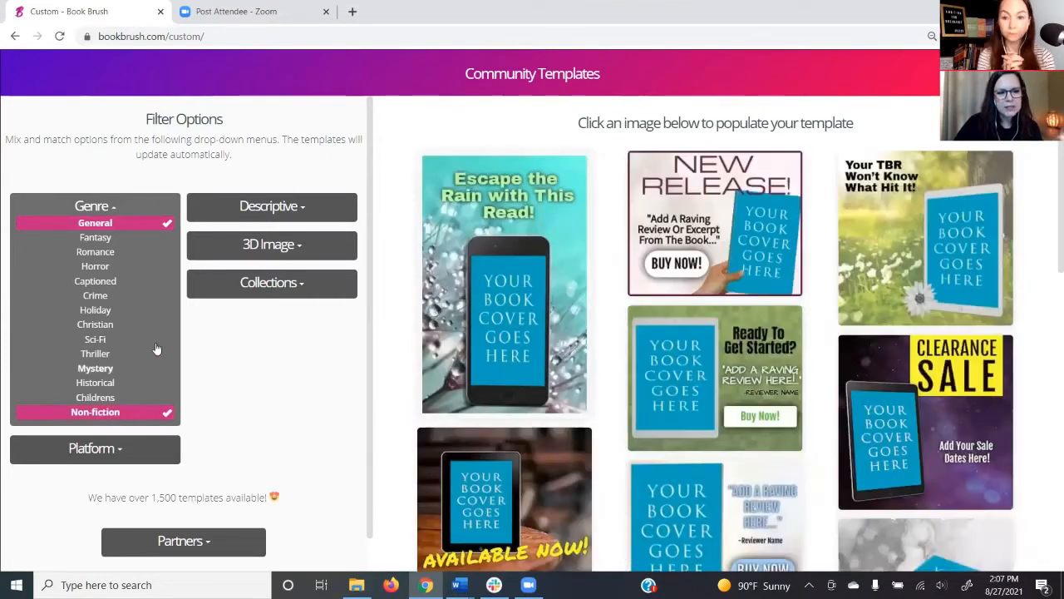
pyautogui.click(104, 285)
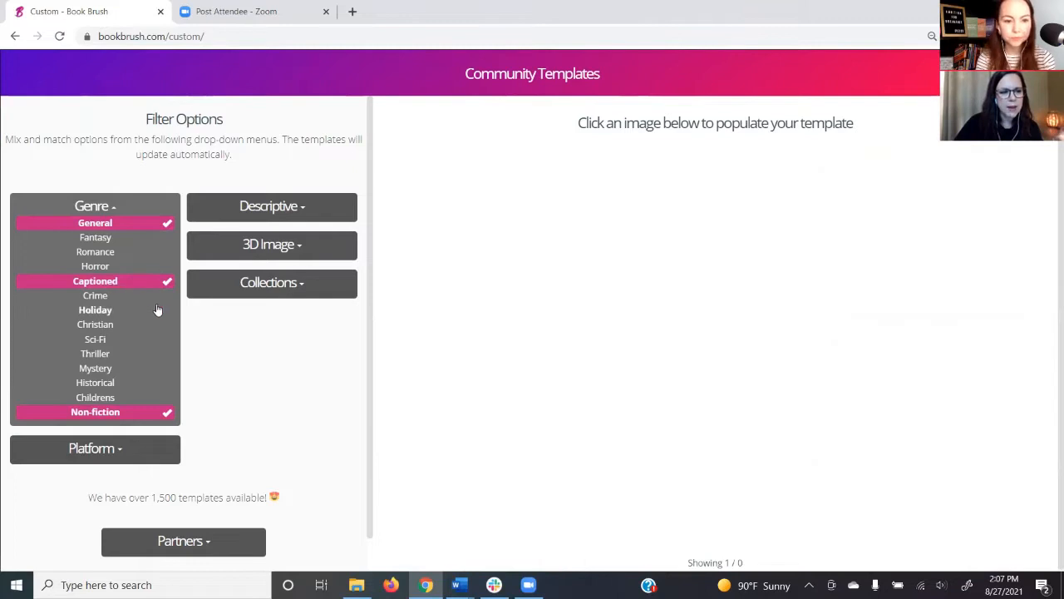
pyautogui.click(108, 283)
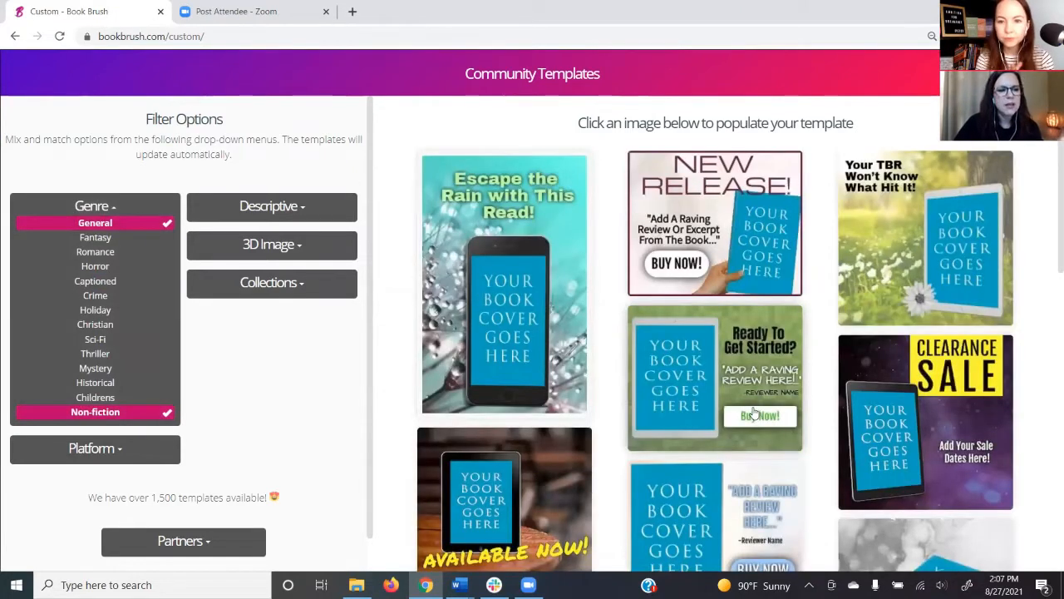
# Choose the "Add your tag line here!" template with the wooden table and coffee cup, and highlight its pixel dimensions.
pyautogui.scroll(-1, 791, 352)
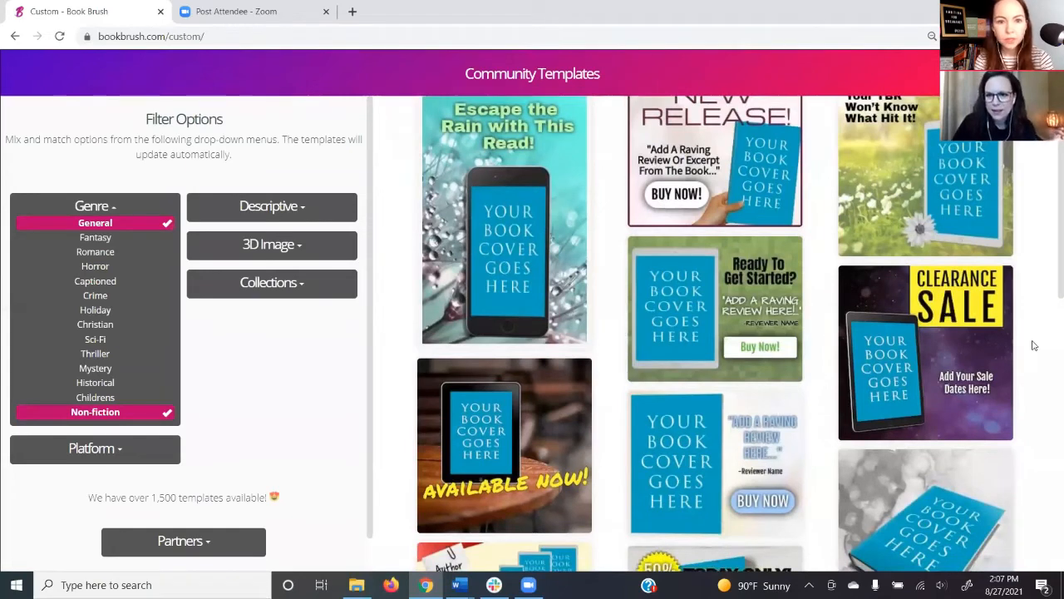
pyautogui.scroll(-5, 1034, 337)
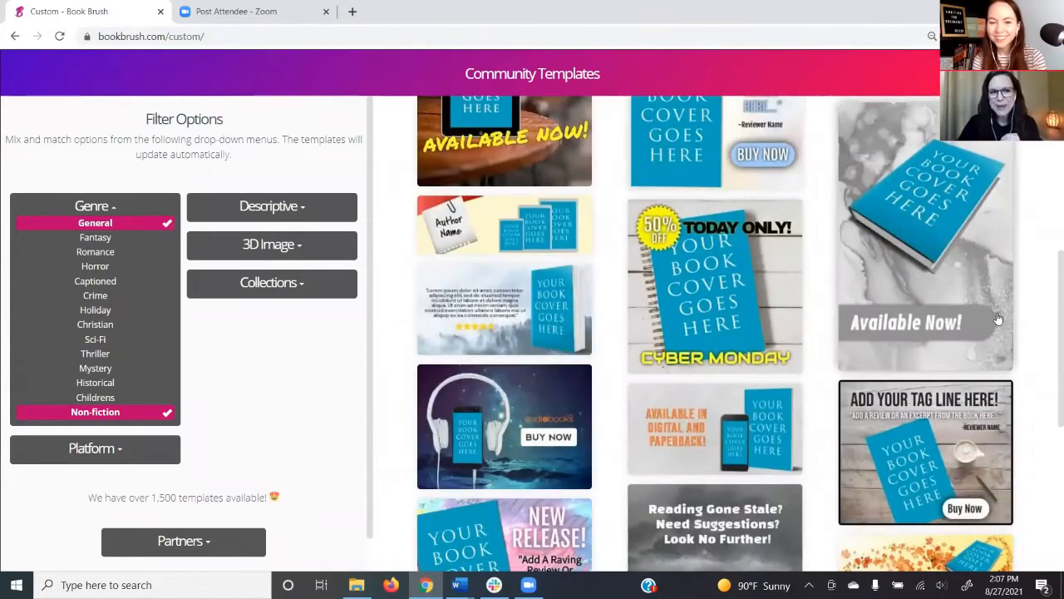
pyautogui.scroll(-3, 1009, 302)
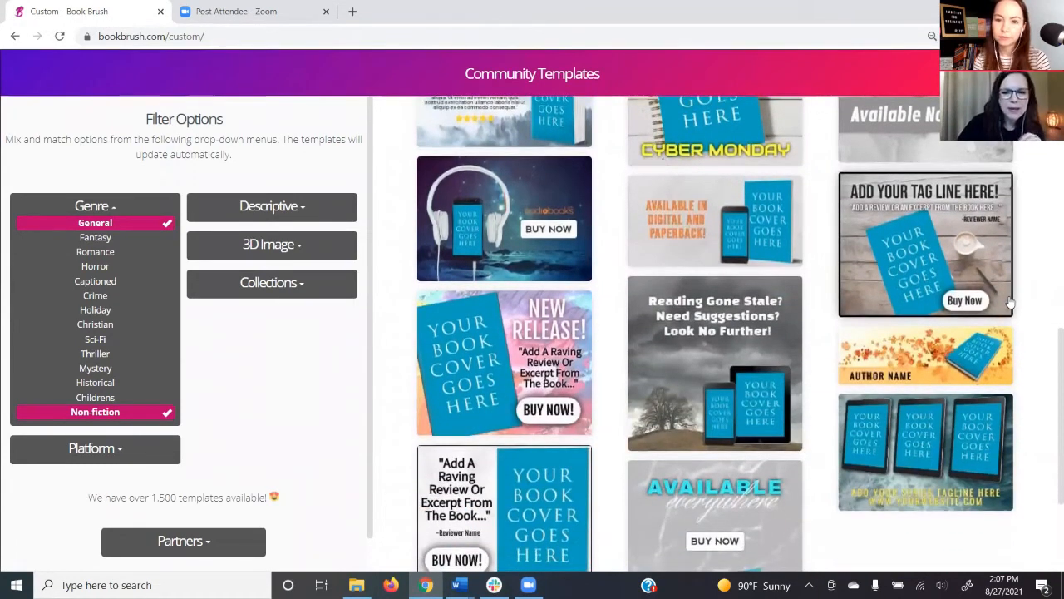
pyautogui.scroll(-1, 1010, 304)
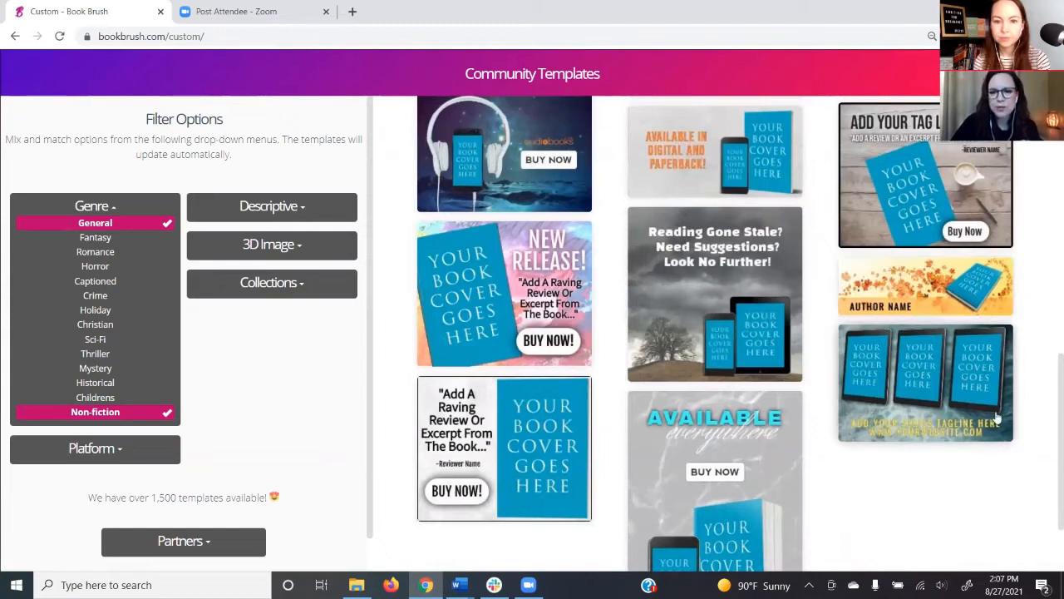
pyautogui.scroll(-2, 1010, 408)
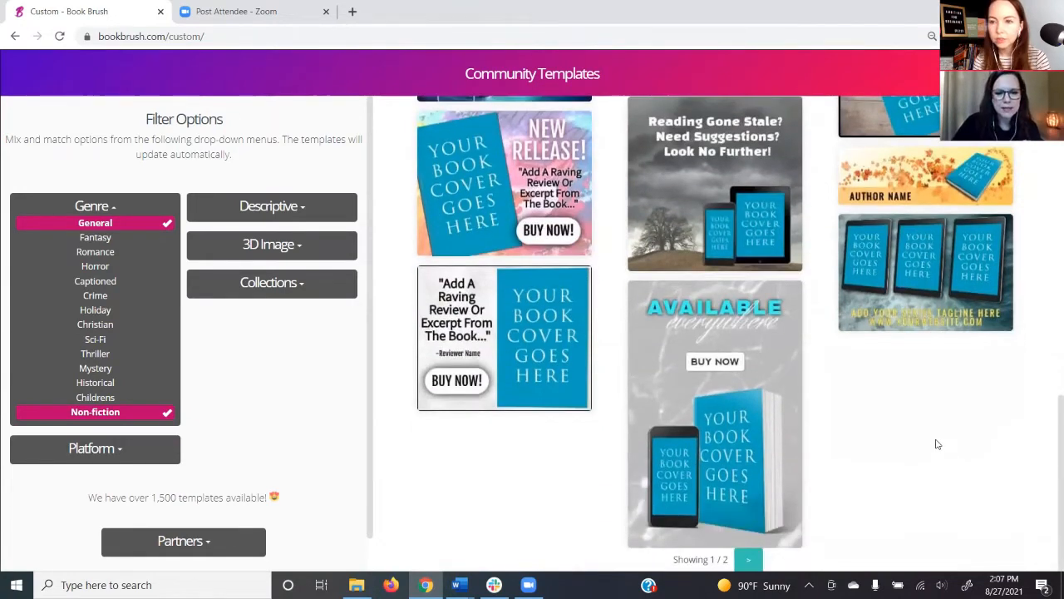
pyautogui.scroll(4, 938, 399)
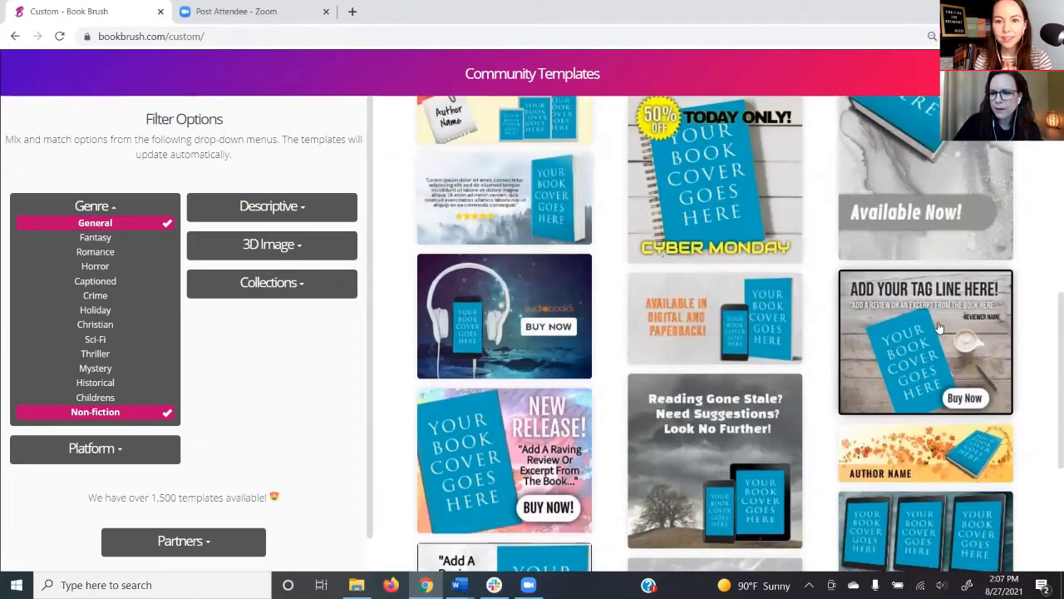
pyautogui.click(945, 335)
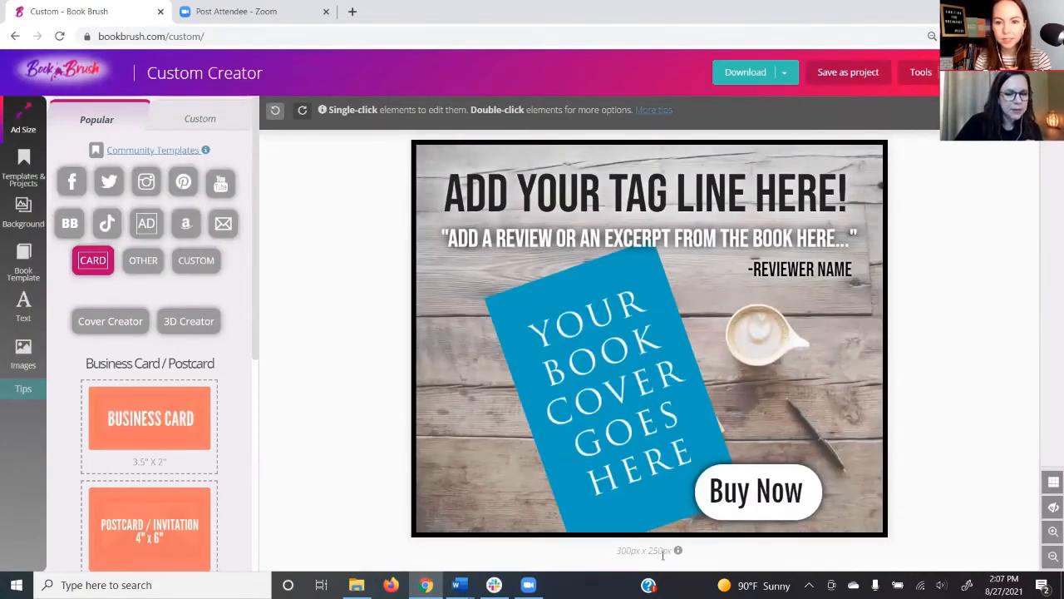
pyautogui.moveTo(616, 551); pyautogui.dragTo(668, 552)
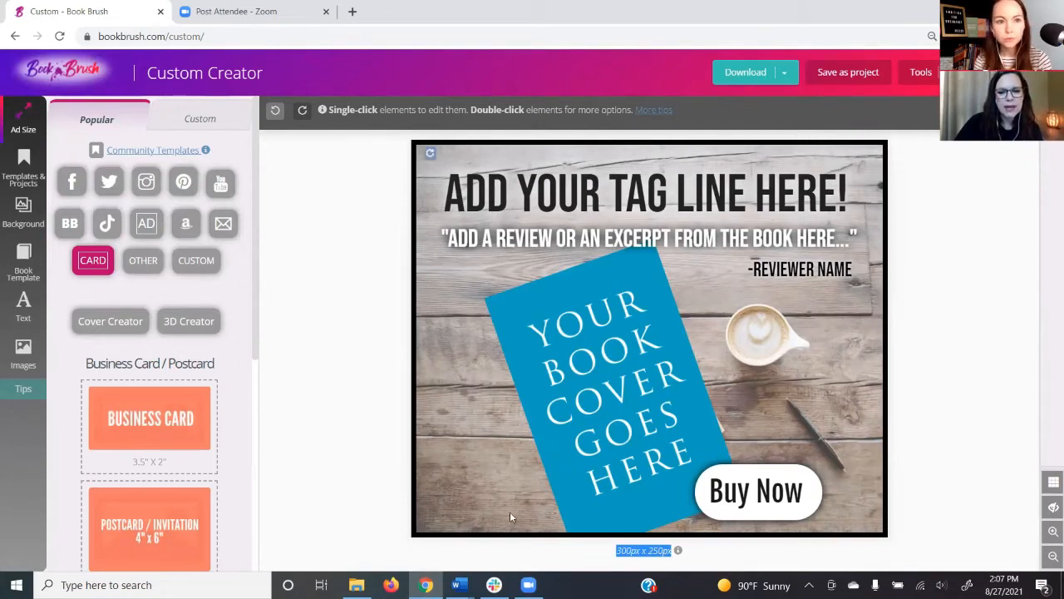
# Swap the template's placeholder book cover for the uploaded Going Wide cover.
pyautogui.click(539, 425)
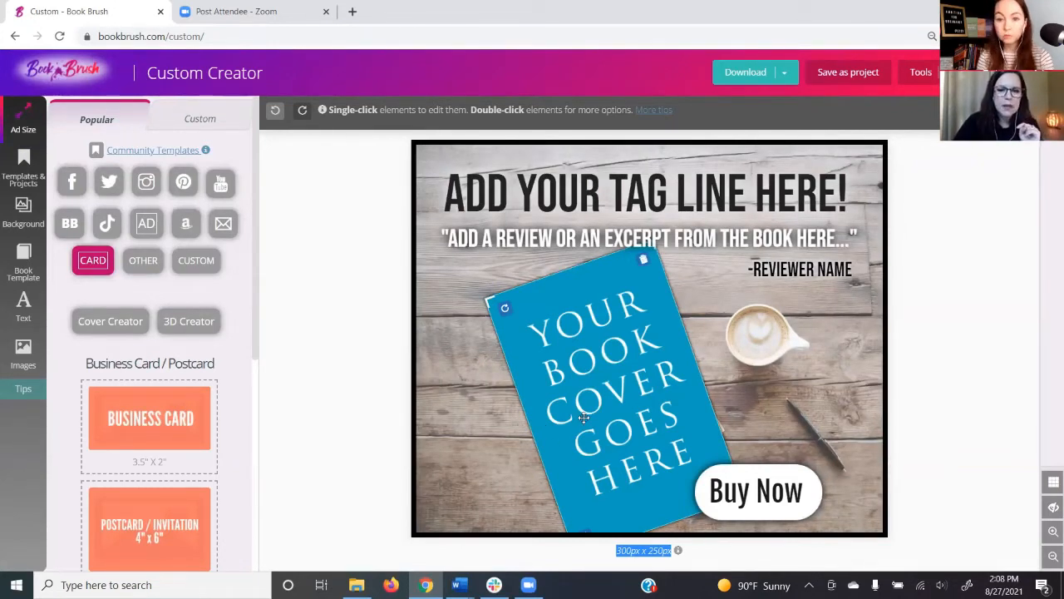
pyautogui.click(603, 377)
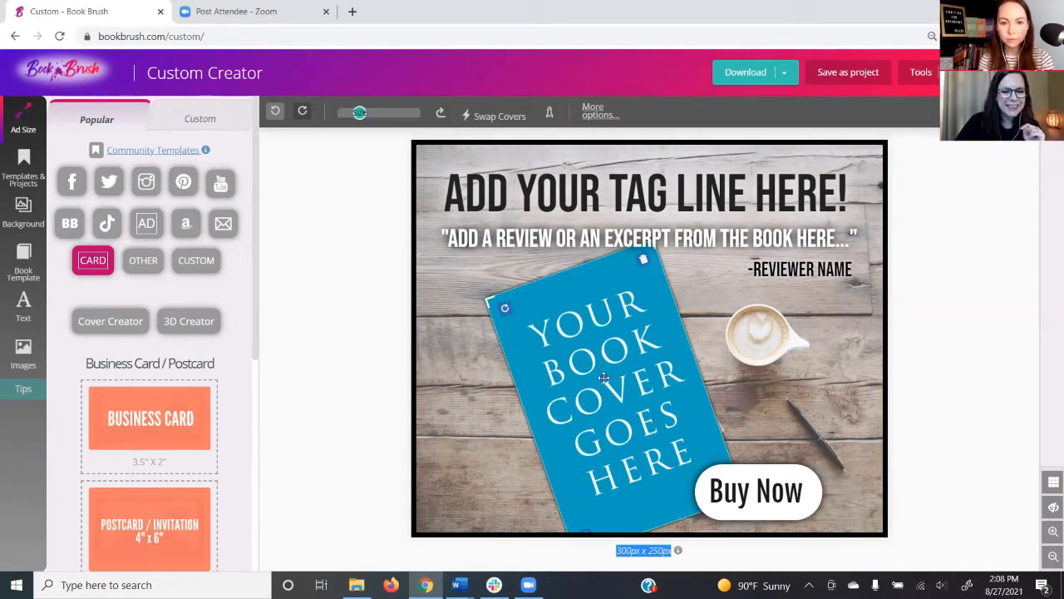
pyautogui.click(492, 120)
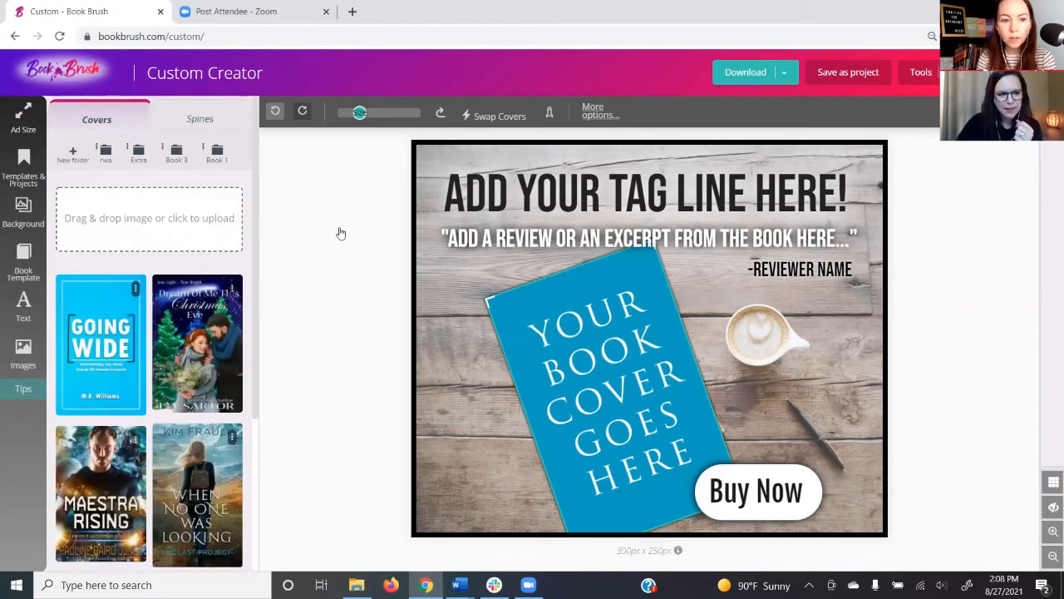
pyautogui.click(88, 332)
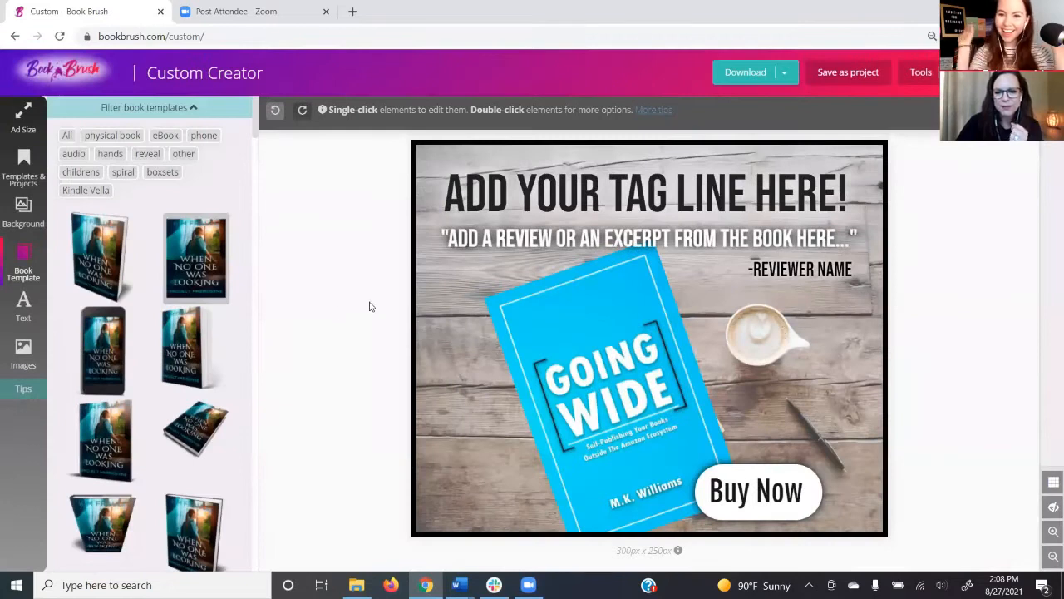
# Replace the tag line with "Coming October 5th" and delete the review excerpt and reviewer name text boxes.
pyautogui.click(617, 198)
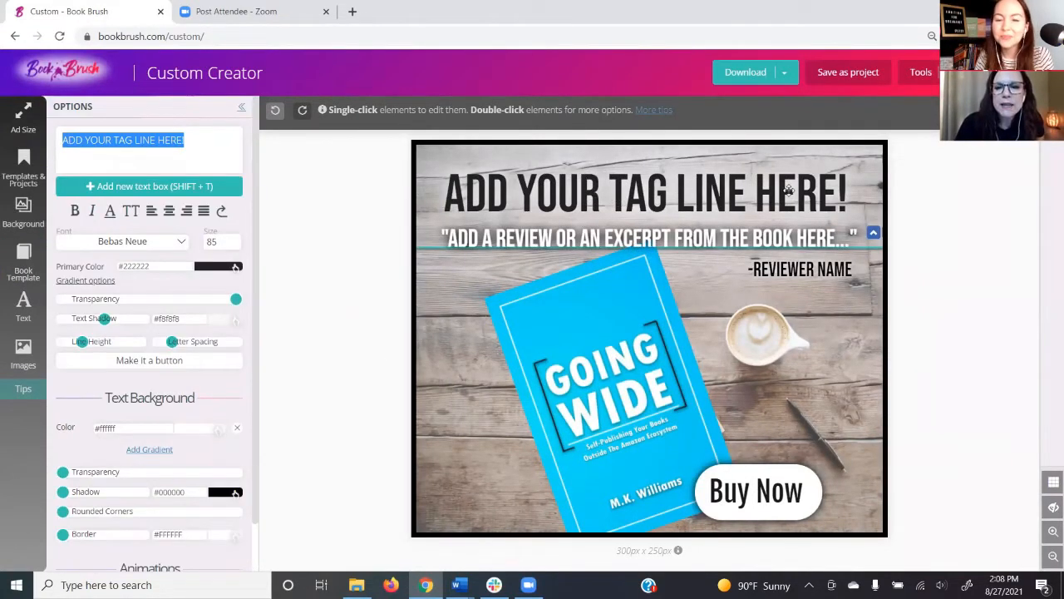
pyautogui.write('Coming October 5th')
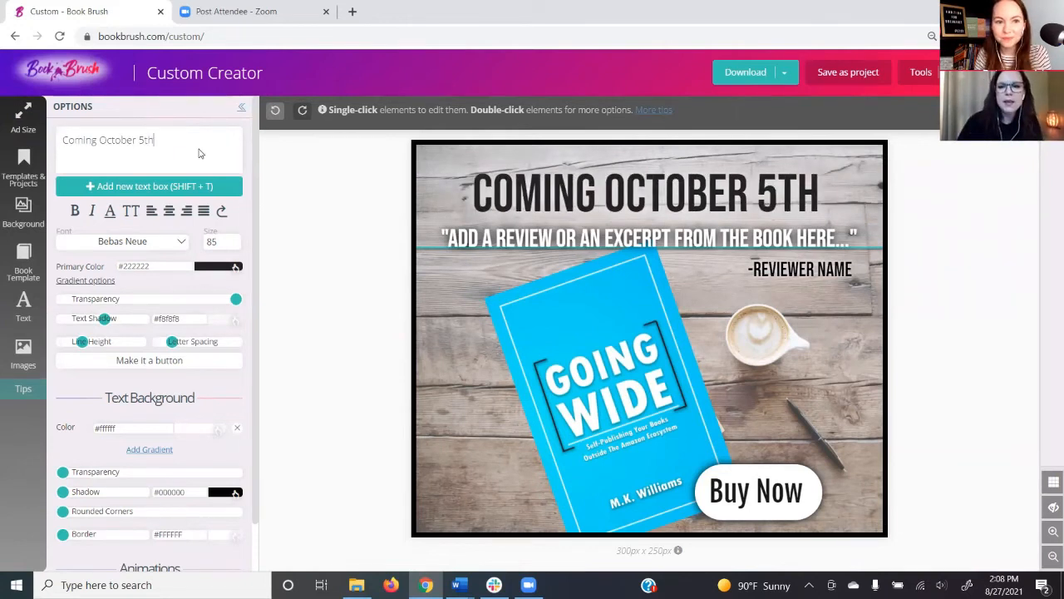
pyautogui.click(587, 238)
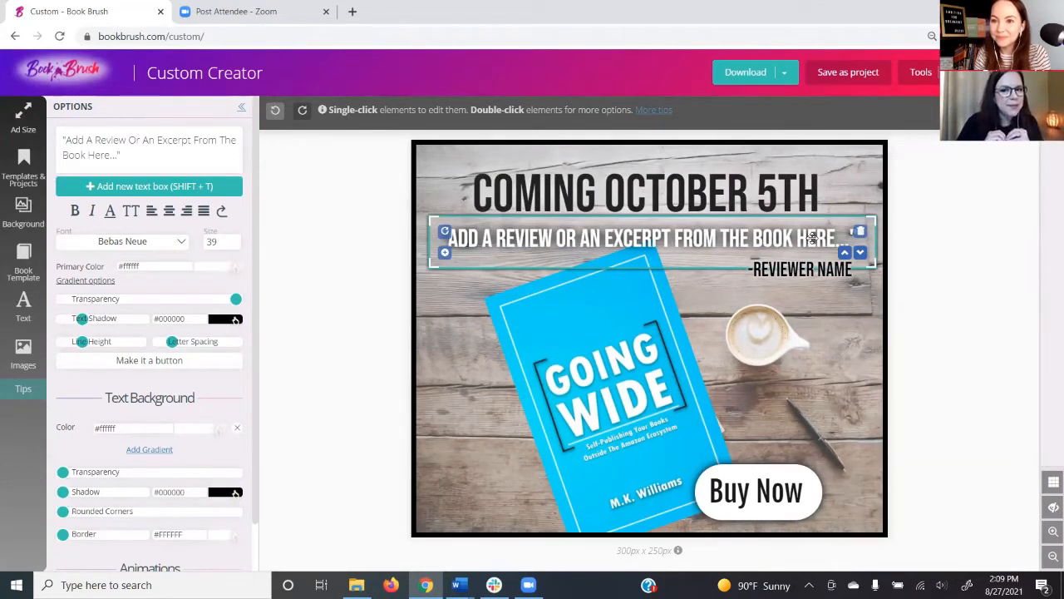
pyautogui.click(863, 234)
pyautogui.moveTo(823, 268); pyautogui.dragTo(509, 265)
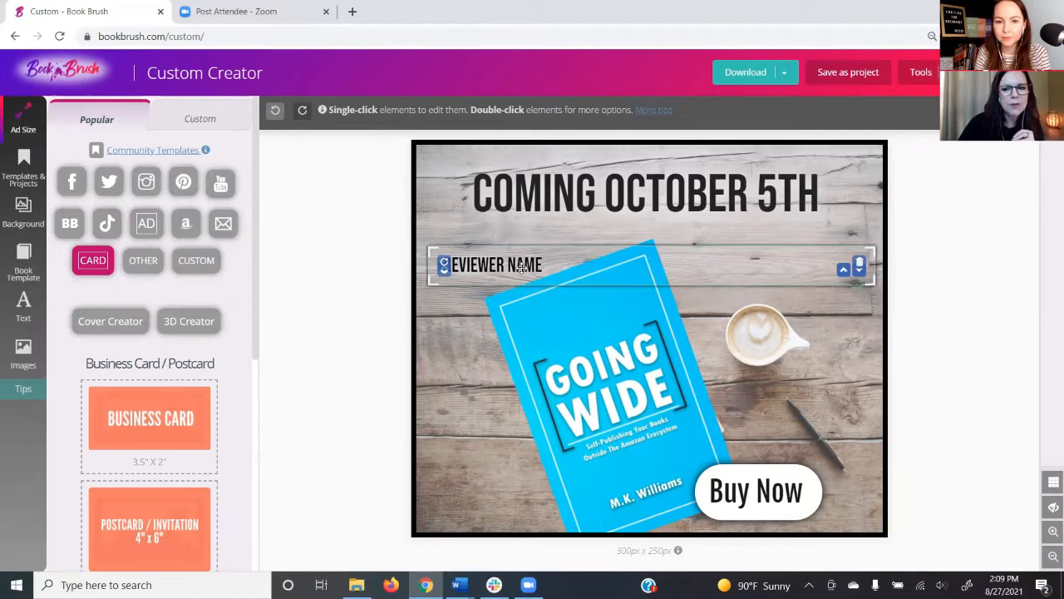
pyautogui.click(859, 265)
# Move the "Coming October 5th" headline slightly down and set its font to Abril Fatface at size 77.
pyautogui.moveTo(757, 190); pyautogui.dragTo(754, 198)
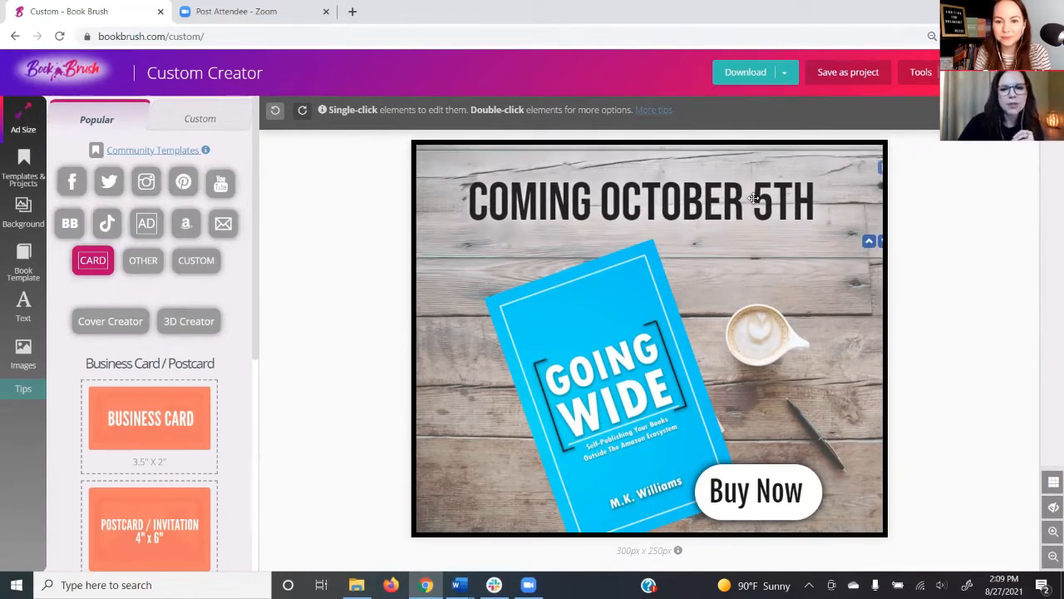
pyautogui.doubleClick(680, 201)
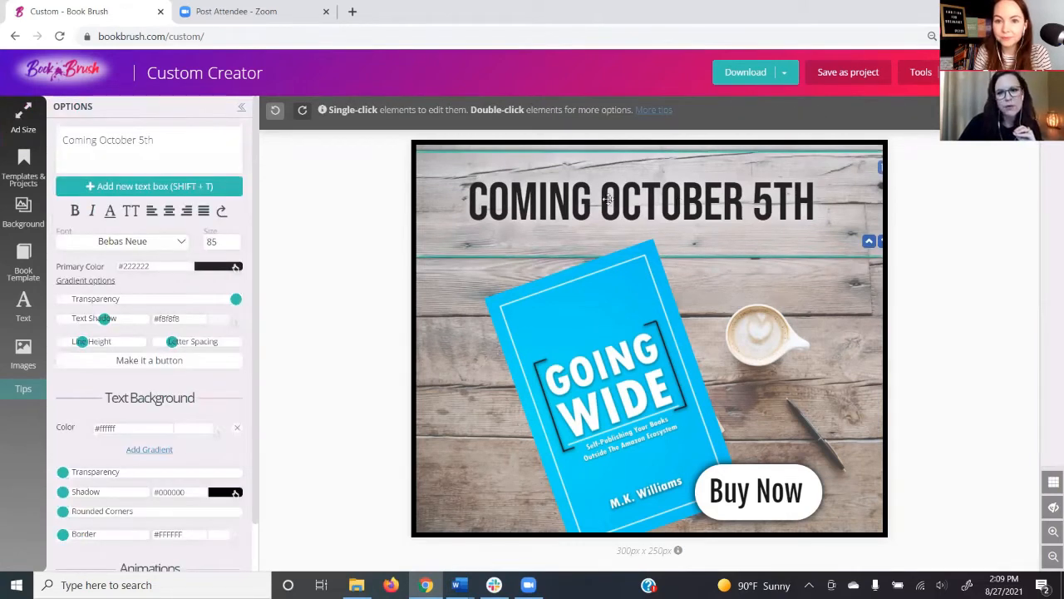
pyautogui.click(112, 241)
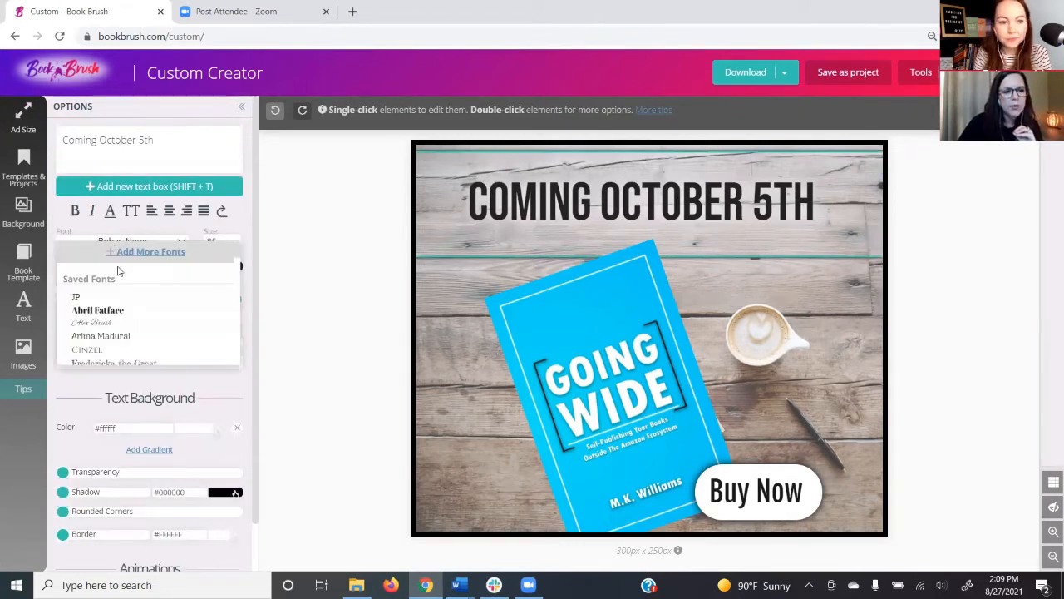
pyautogui.click(97, 314)
pyautogui.click(235, 245)
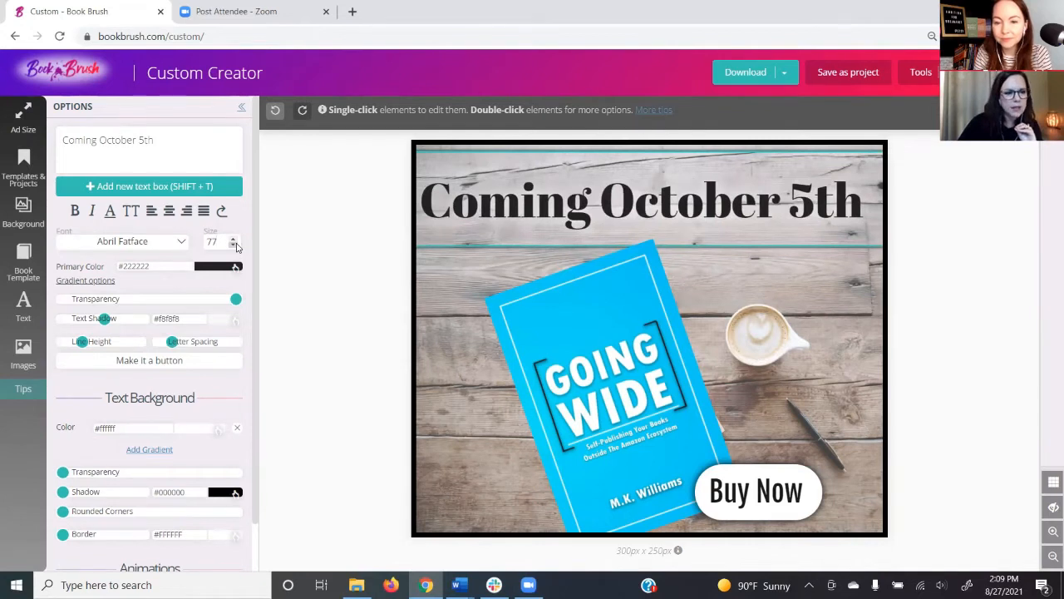
# Set the headline's primary color to #f2f2f2, its text shadow color to #0d0d0d, and reduce the text shadow amount.
pyautogui.click(217, 267)
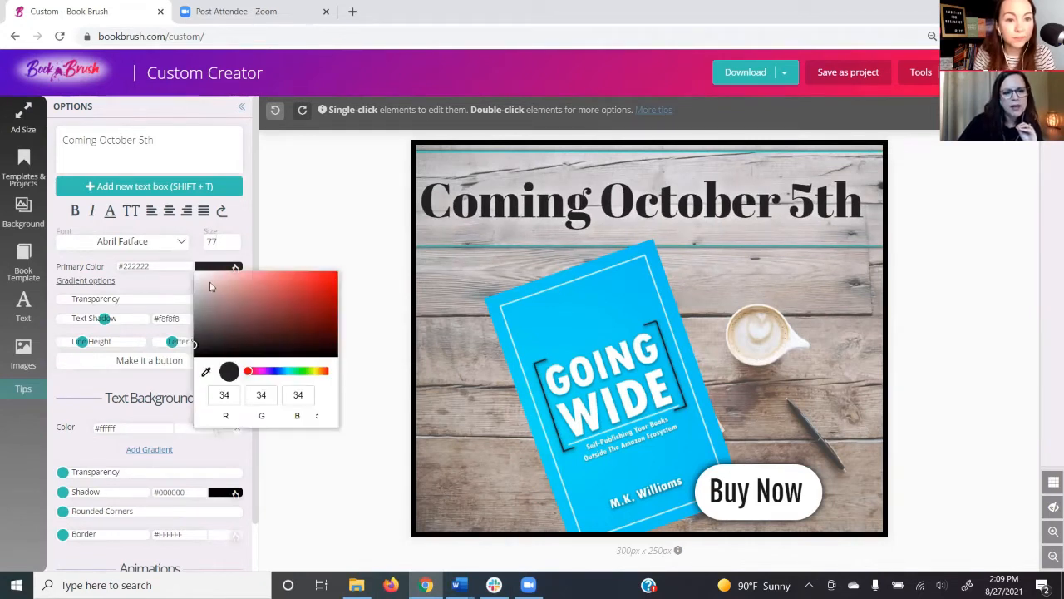
pyautogui.click(196, 278)
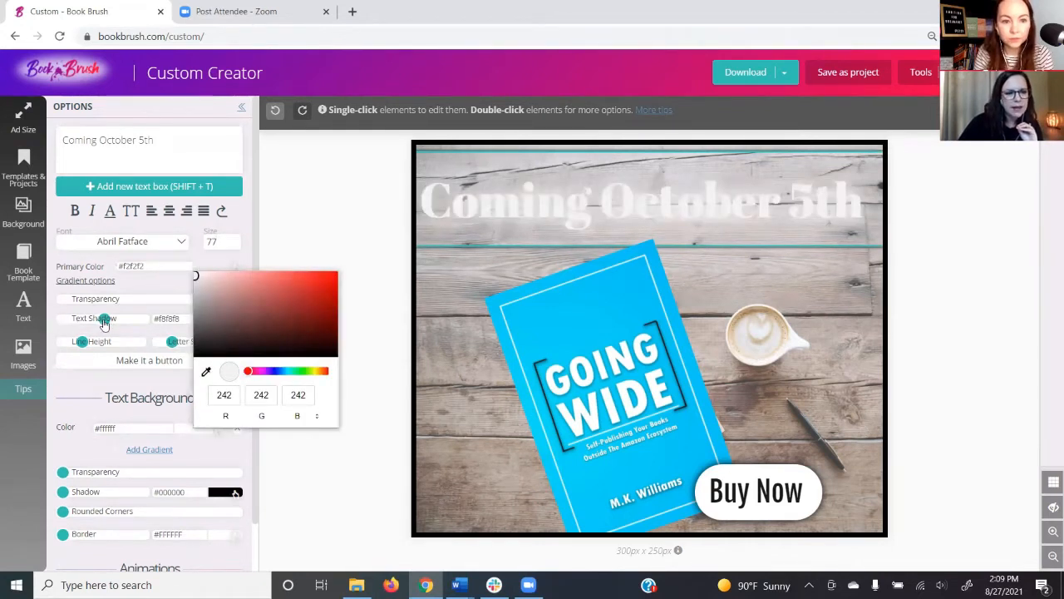
pyautogui.click(293, 494)
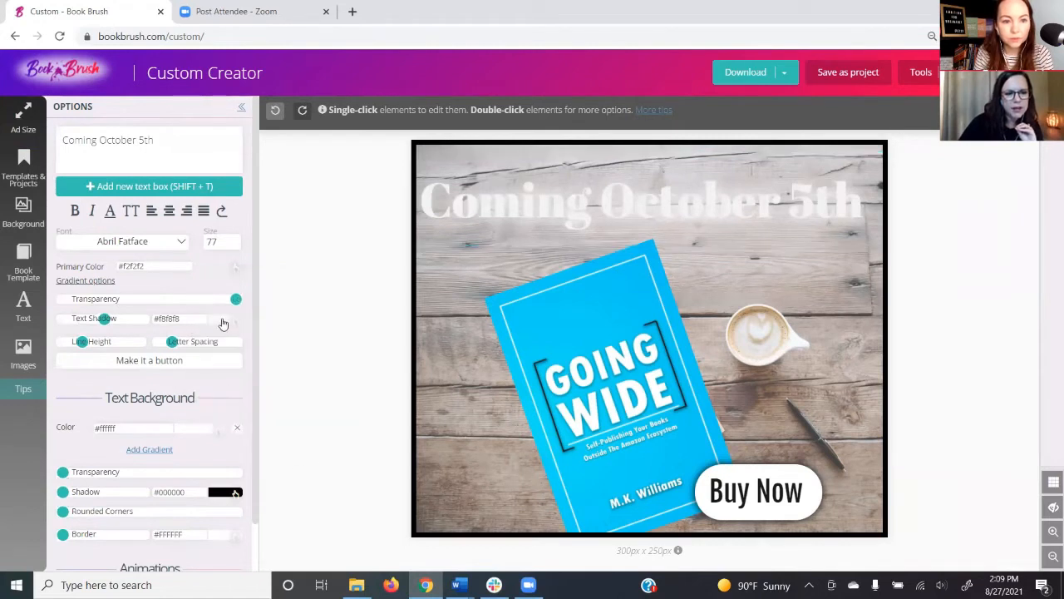
pyautogui.click(225, 319)
pyautogui.click(213, 408)
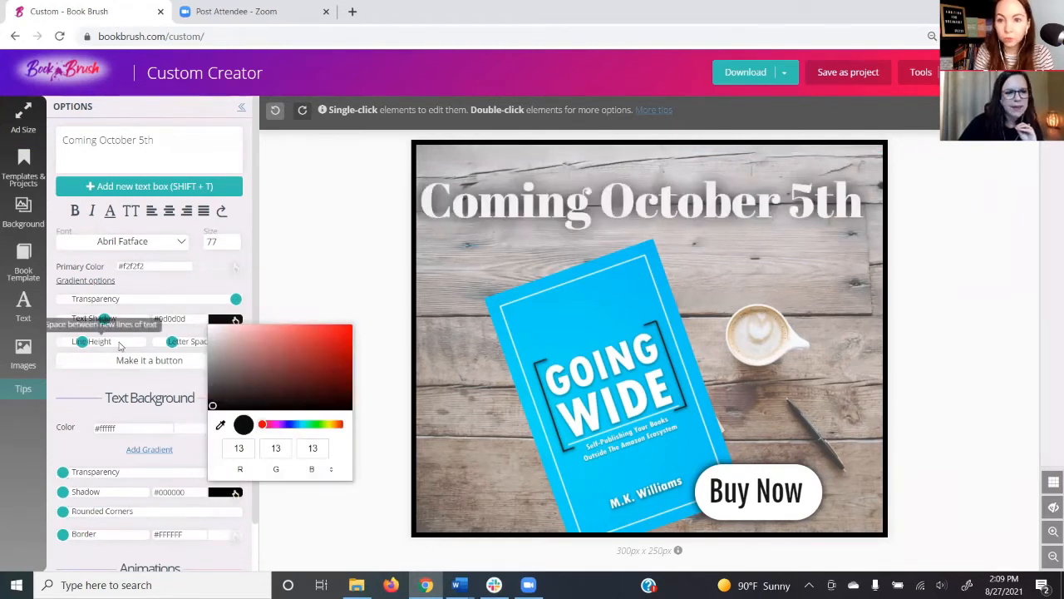
pyautogui.click(57, 322)
pyautogui.moveTo(56, 322)
pyautogui.mouseDown()
pyautogui.moveTo(154, 321)
pyautogui.moveTo(58, 321)
pyautogui.moveTo(76, 322)
pyautogui.mouseUp()
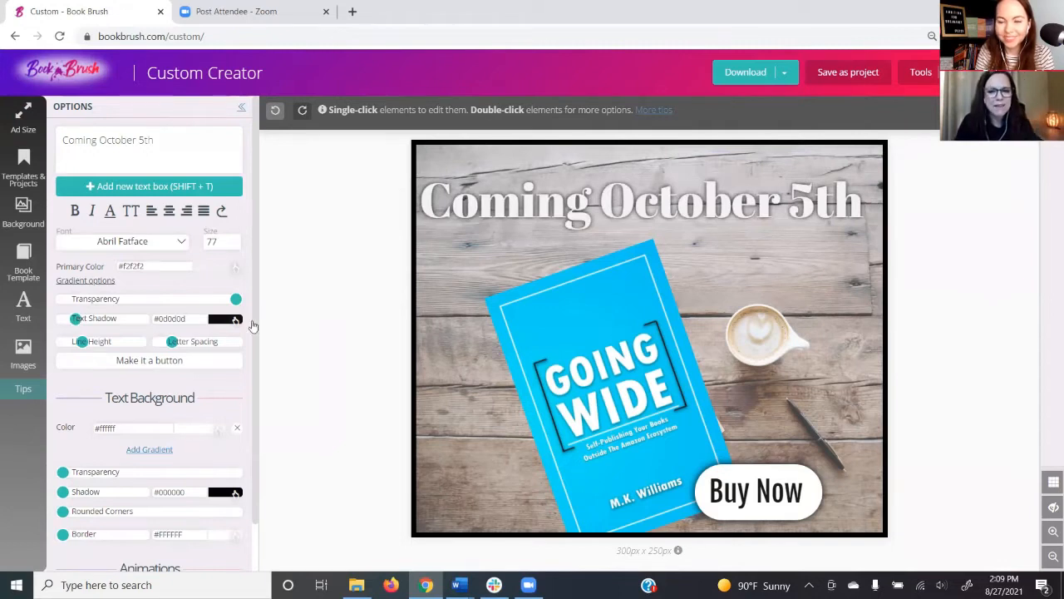
# Move the Going Wide cover slightly up and delete the "Buy Now" button from the ad.
pyautogui.moveTo(609, 400); pyautogui.dragTo(607, 386)
pyautogui.click(806, 482)
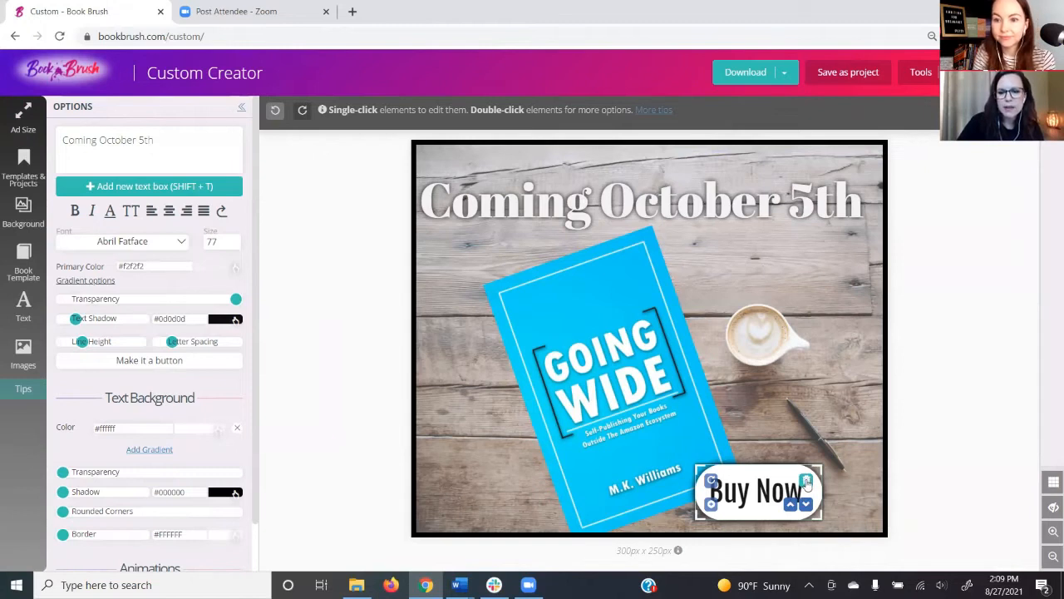
pyautogui.click(805, 481)
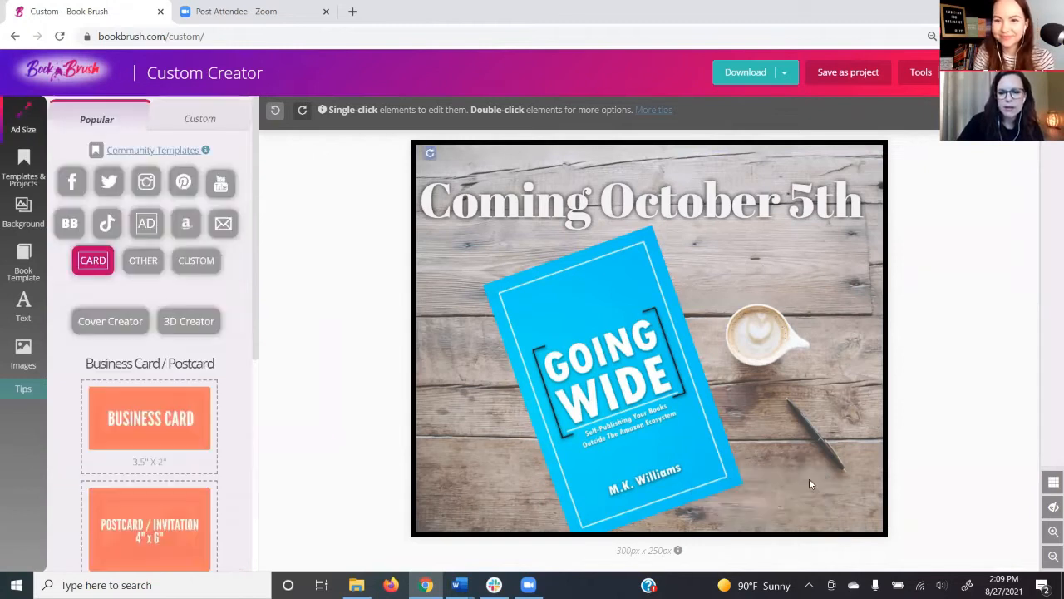
# Save the 300 x 250 ad as a project and look over the PNG, JPG and PDF download options.
pyautogui.click(848, 77)
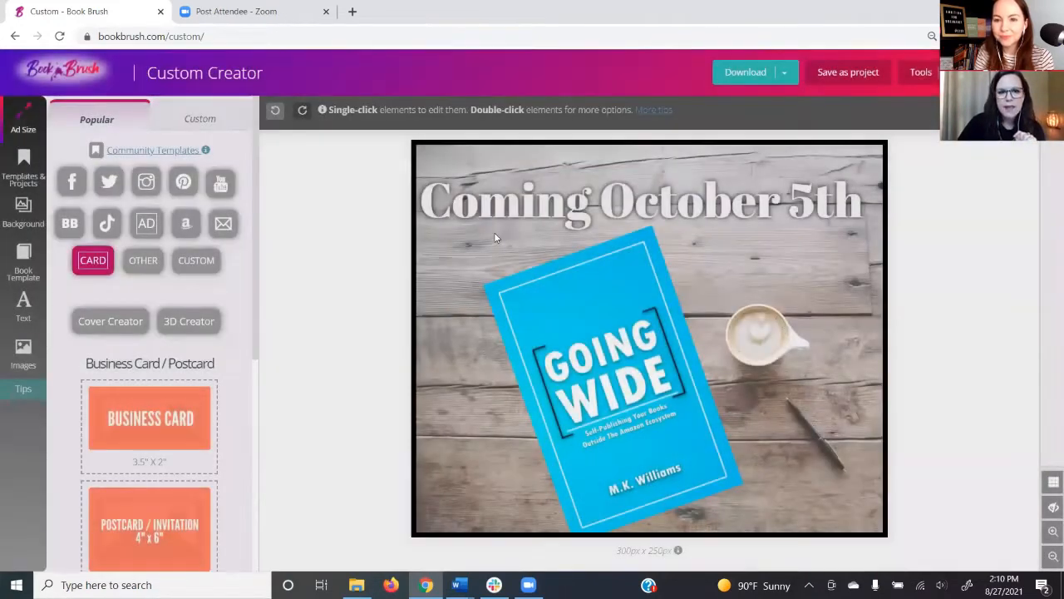
pyautogui.click(494, 233)
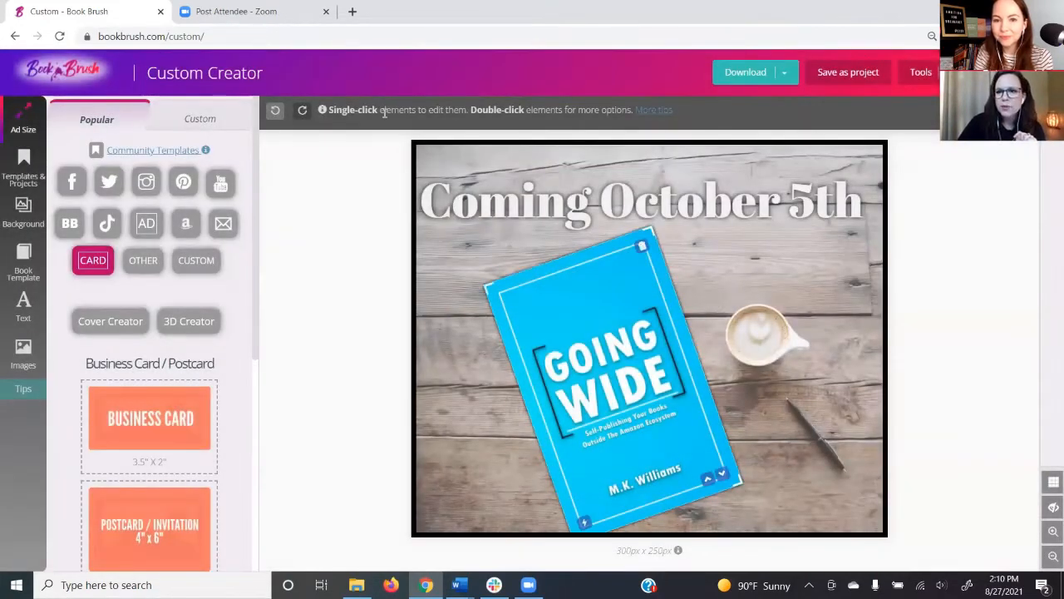
pyautogui.click(748, 73)
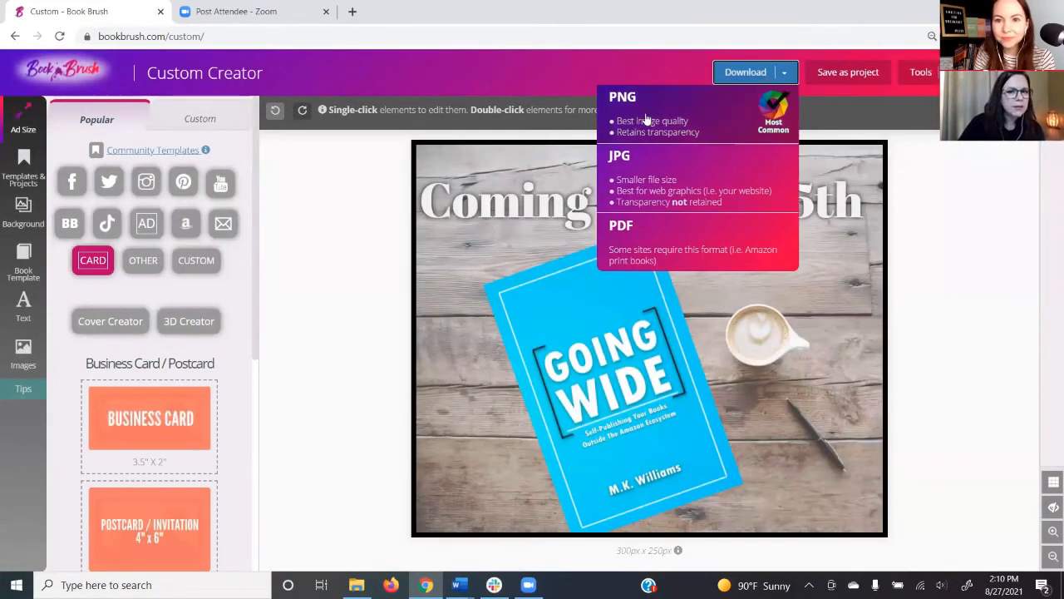
pyautogui.click(946, 281)
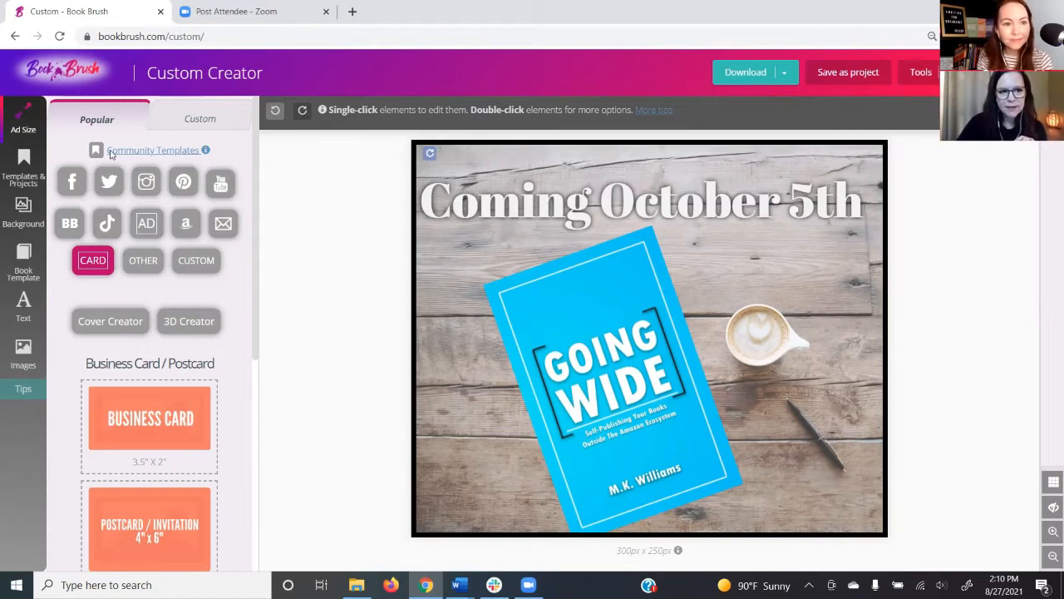
# Resize the ad to the 1080x1080 Instagram photo format, show off-canvas elements, and enlarge and reposition the wooden background to fill the canvas.
pyautogui.click(148, 182)
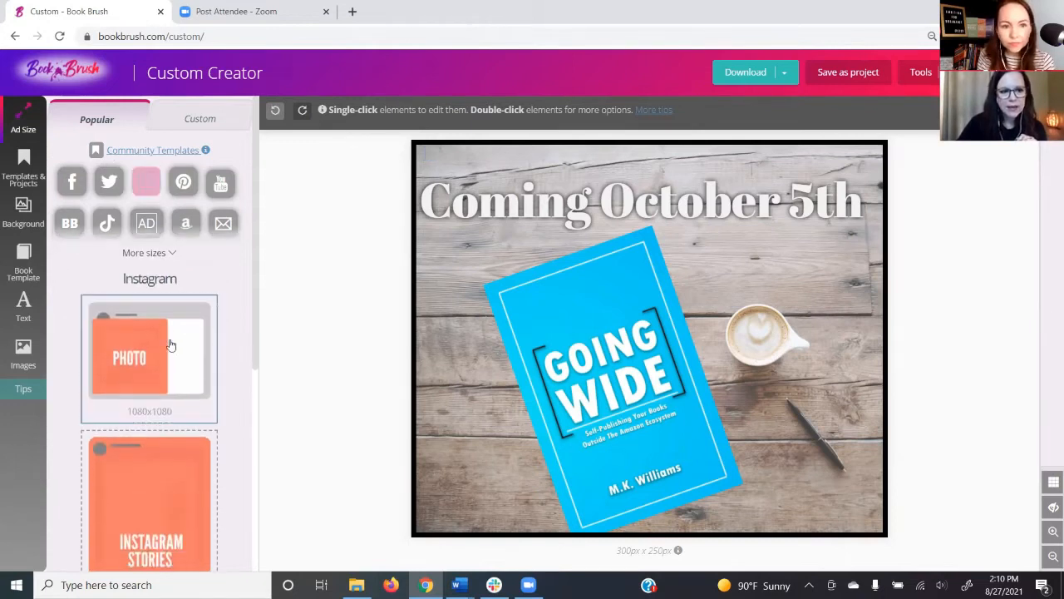
pyautogui.click(127, 353)
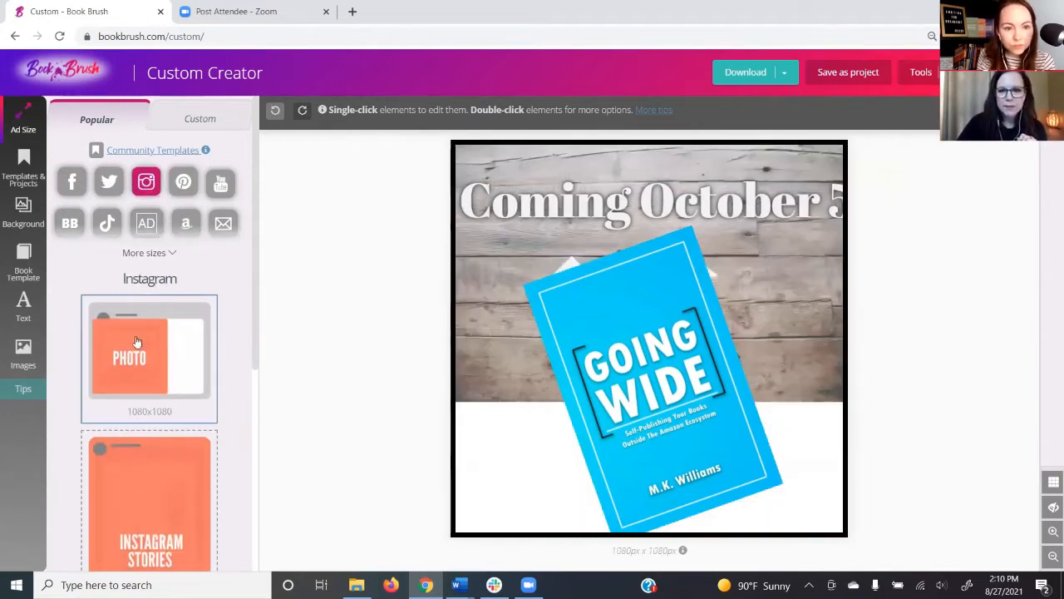
pyautogui.click(1052, 509)
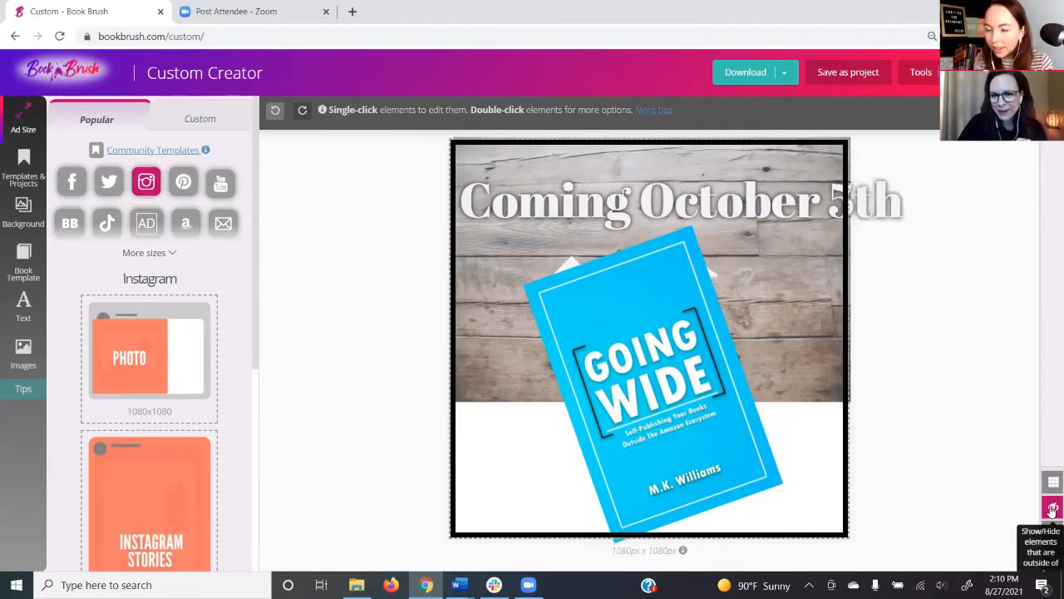
pyautogui.moveTo(460, 399); pyautogui.dragTo(259, 545)
pyautogui.moveTo(323, 436); pyautogui.dragTo(524, 425)
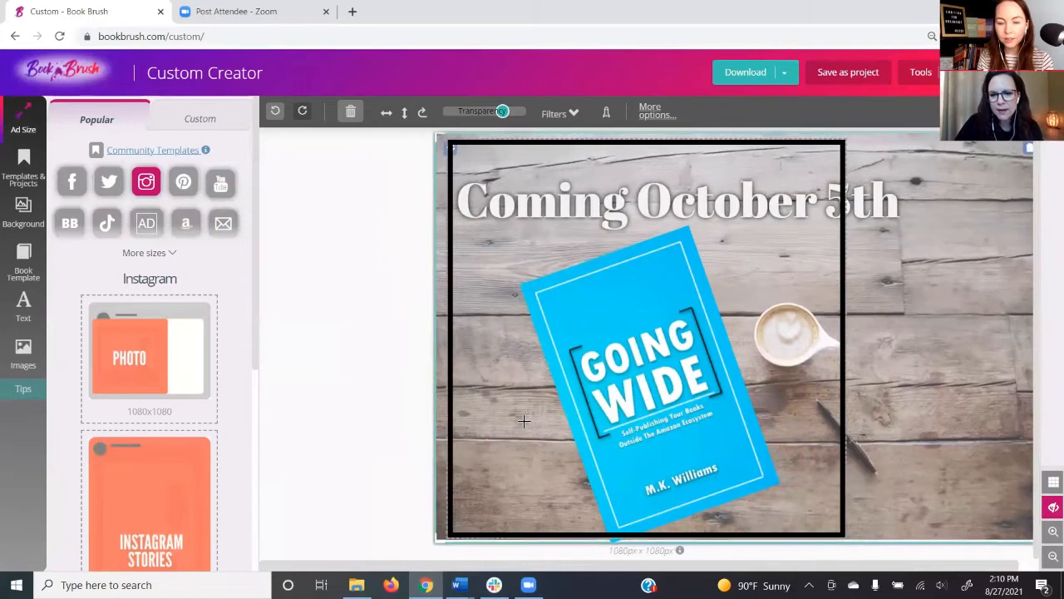
# Nudge the book cover and headline up, set the headline size to 62, and center it within the square canvas.
pyautogui.moveTo(699, 400)
pyautogui.mouseDown()
pyautogui.moveTo(657, 381)
pyautogui.moveTo(694, 398)
pyautogui.mouseUp()
pyautogui.click(753, 192)
pyautogui.moveTo(740, 201); pyautogui.dragTo(733, 193)
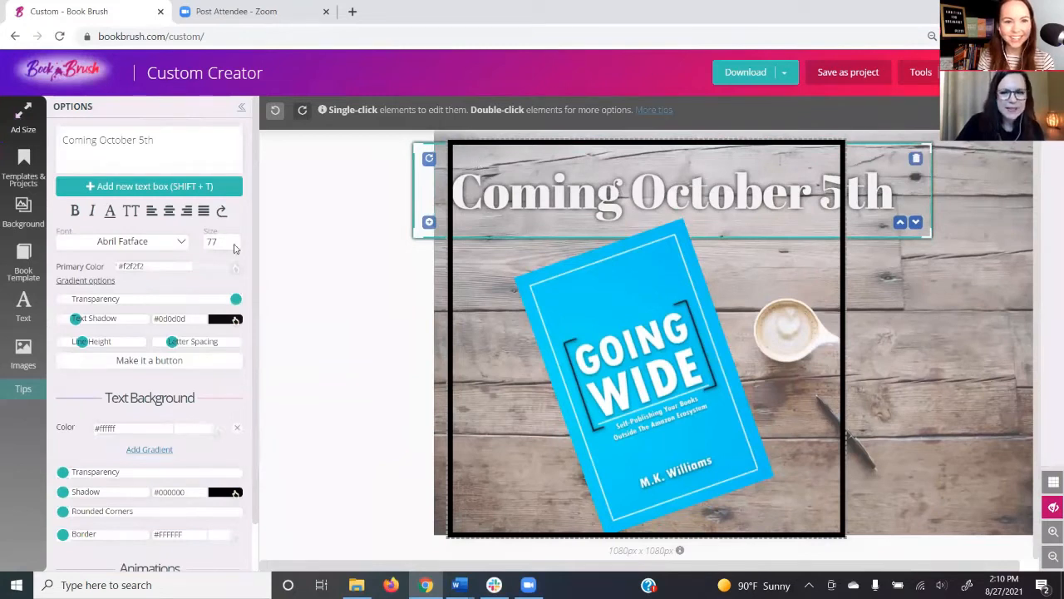
pyautogui.click(236, 246)
pyautogui.moveTo(662, 169); pyautogui.dragTo(632, 169)
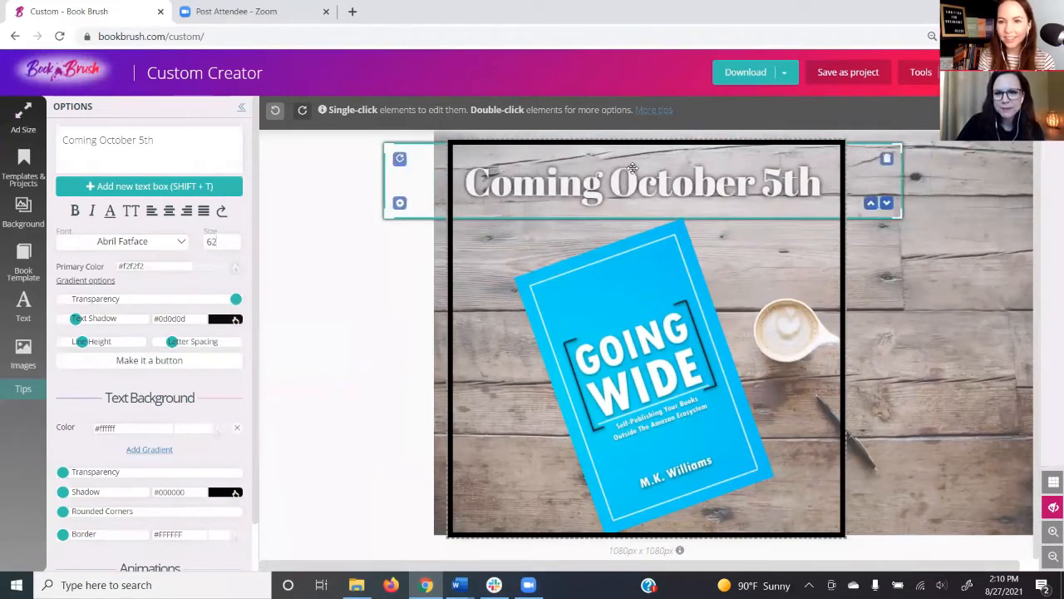
# Deselect the headline and save the Instagram version as a project.
pyautogui.click(1010, 431)
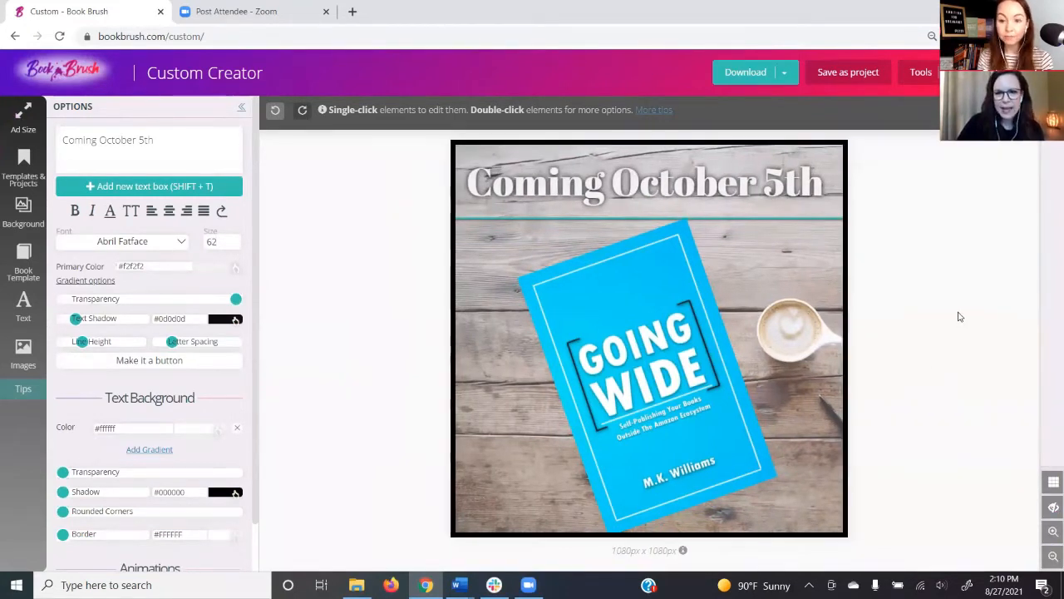
pyautogui.click(844, 77)
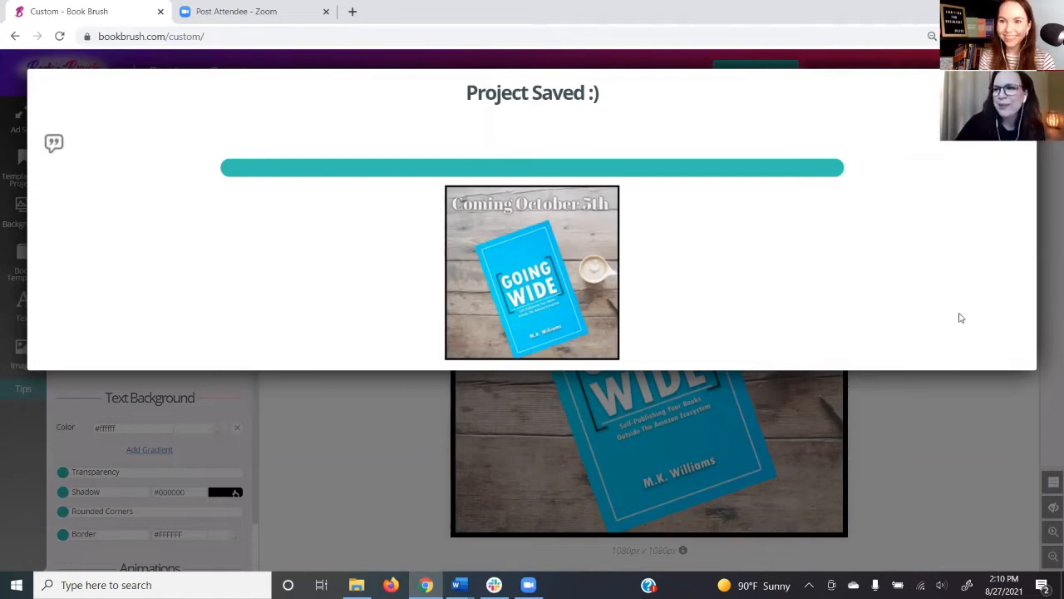
pyautogui.click(408, 432)
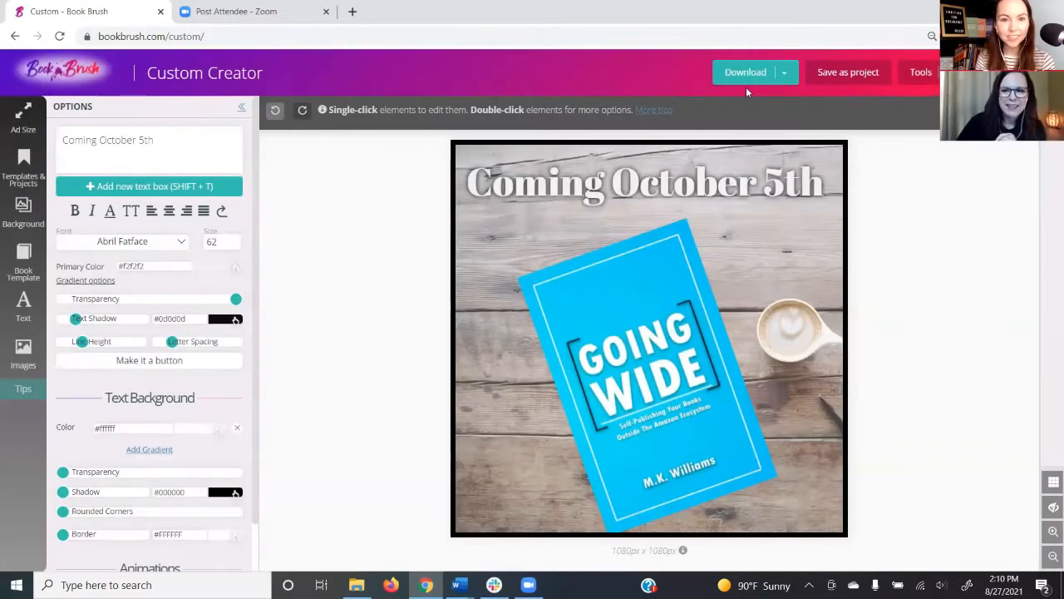
# Resize the design to the 1200x628 Facebook Ad format.
pyautogui.click(25, 117)
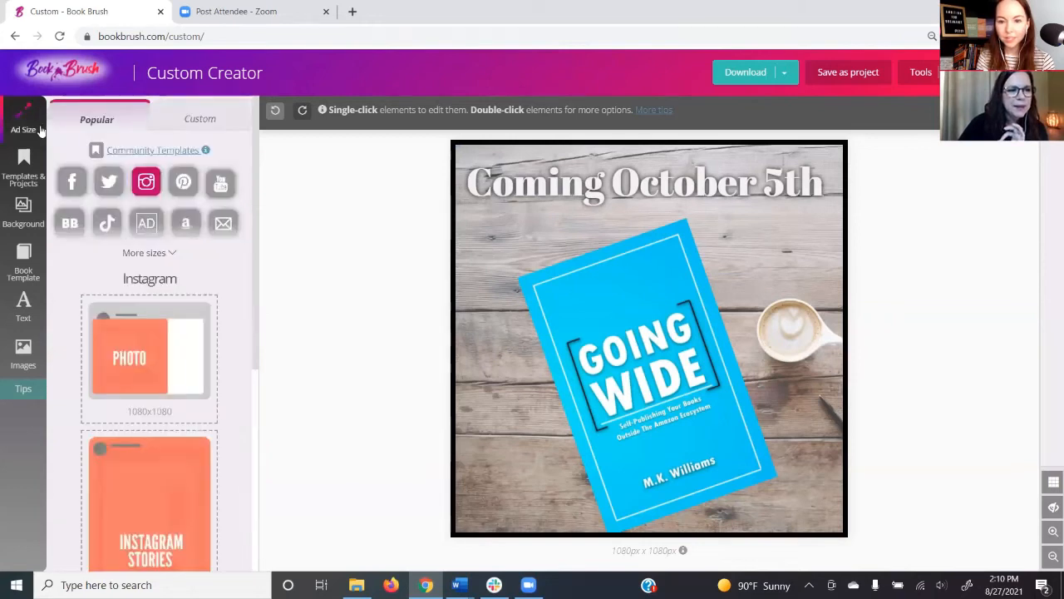
pyautogui.click(72, 182)
pyautogui.click(143, 343)
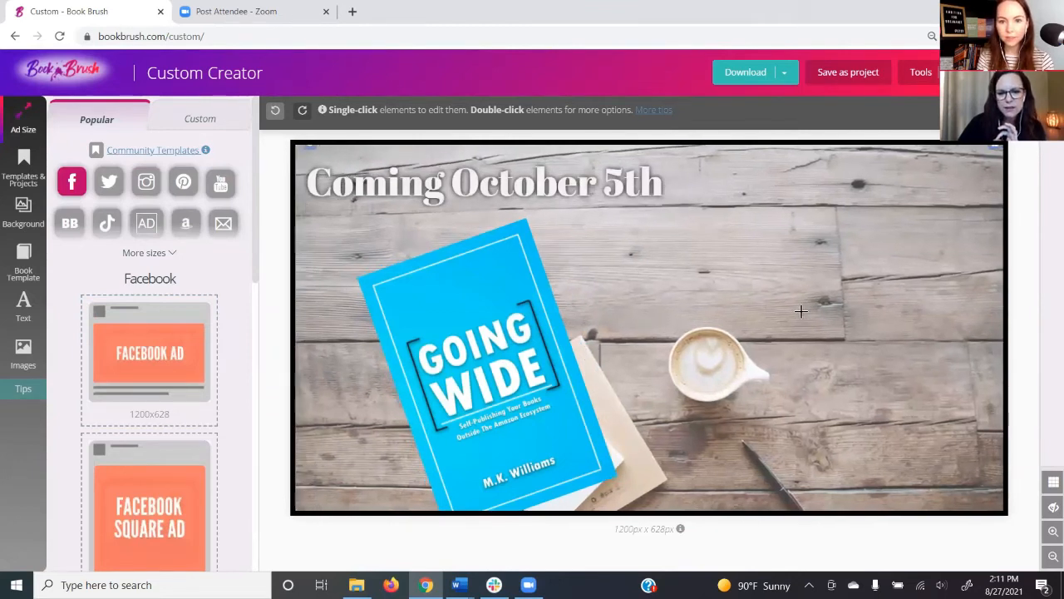
# Move the book cover up and to the left, place the headline to its upper right, and set the headline size to 75.
pyautogui.moveTo(481, 382); pyautogui.dragTo(437, 366)
pyautogui.click(632, 259)
pyautogui.moveTo(619, 175); pyautogui.dragTo(856, 214)
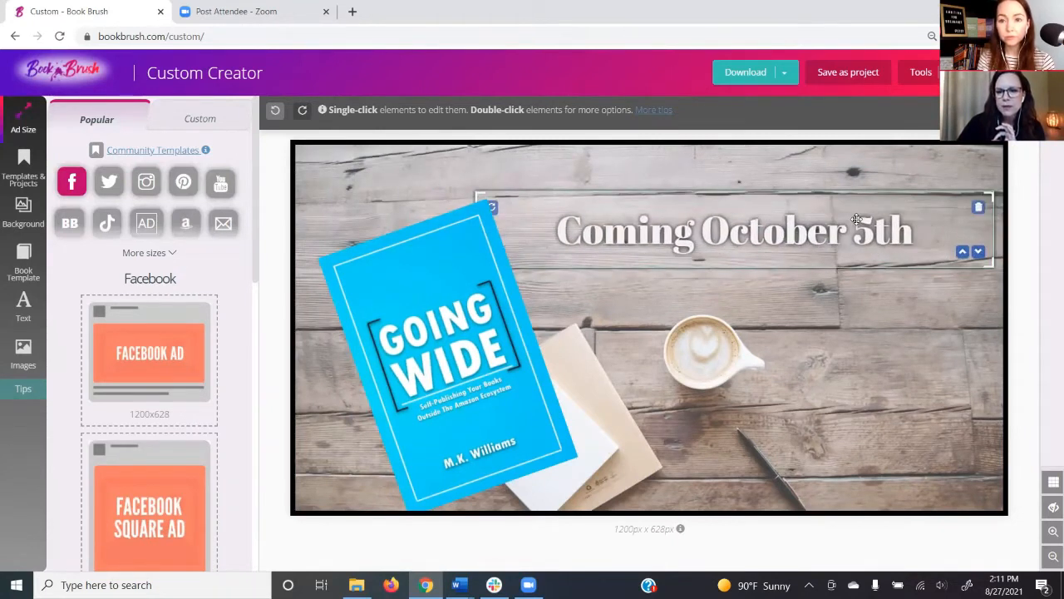
pyautogui.click(643, 214)
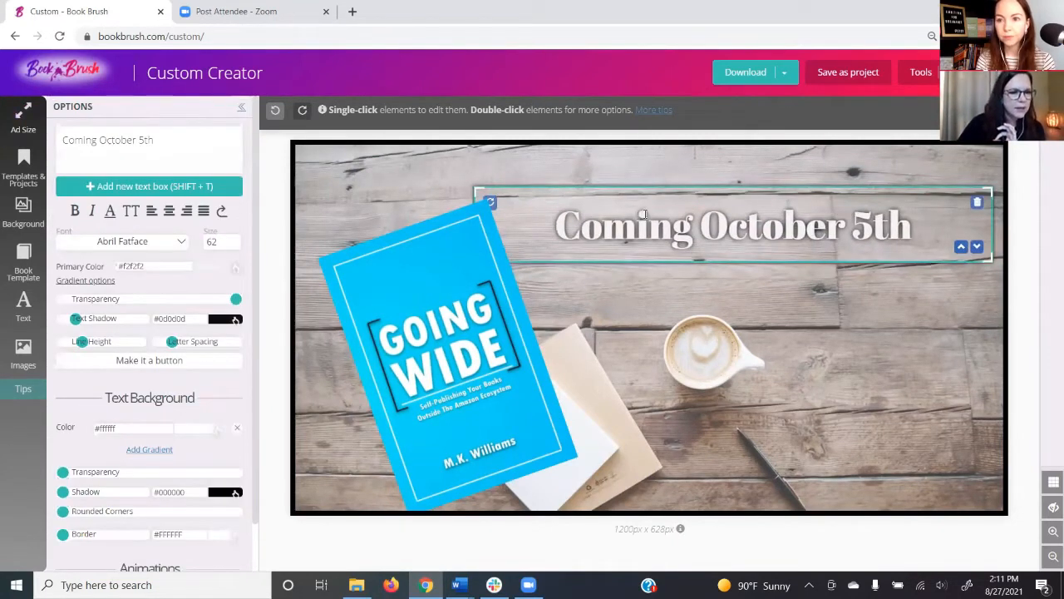
pyautogui.click(233, 240)
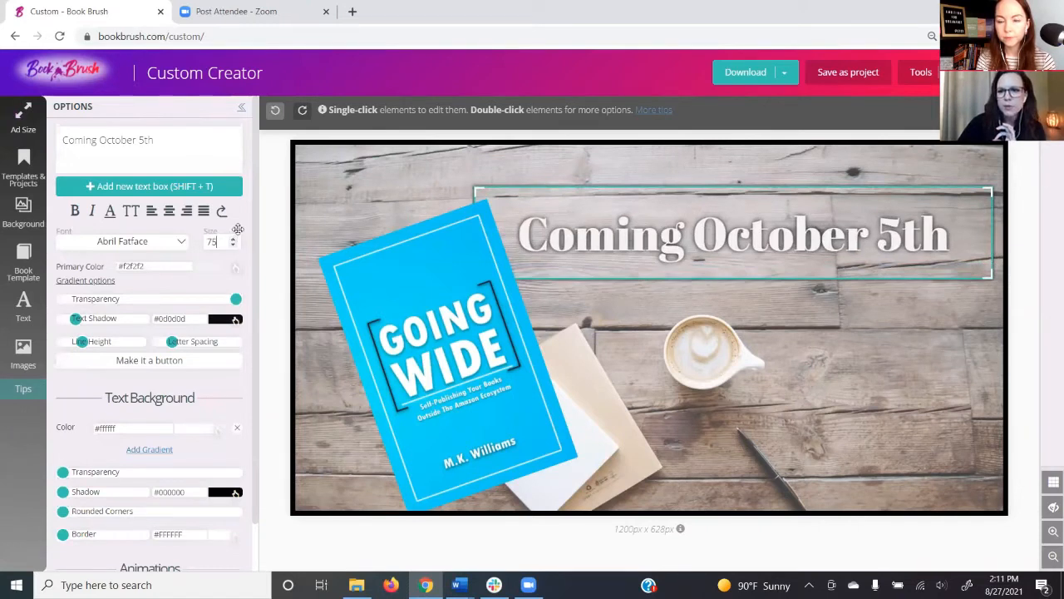
pyautogui.click(918, 543)
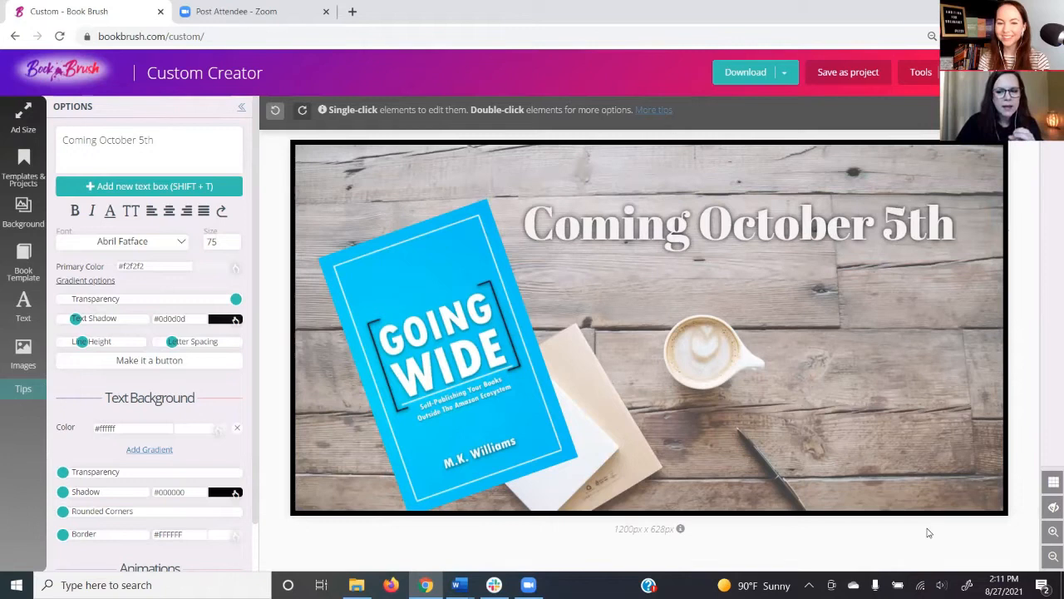
# Check the Facebook ad's appearance at smaller and larger zoom levels.
pyautogui.click(1052, 558)
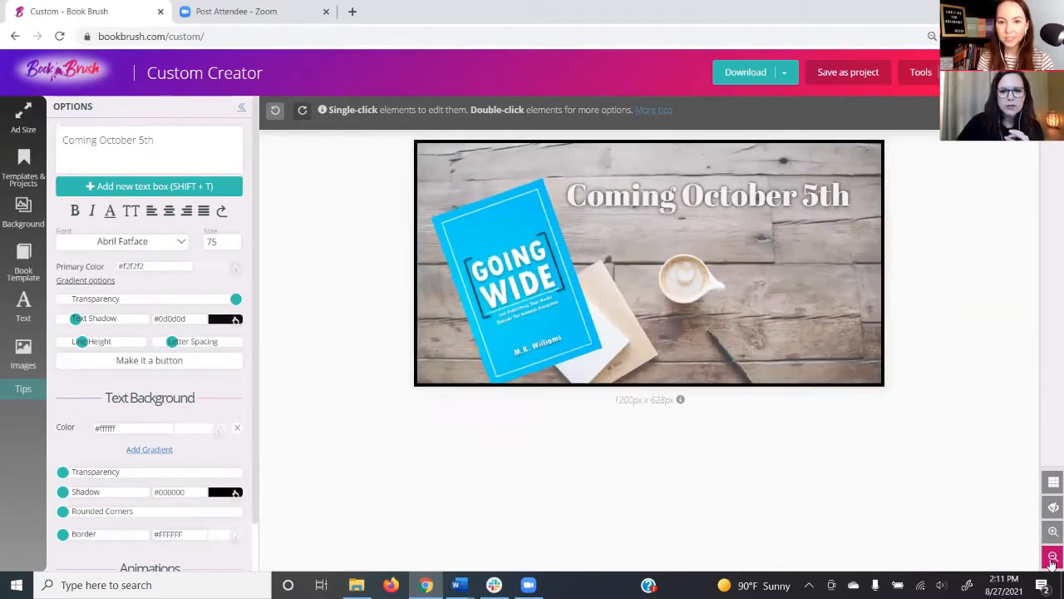
pyautogui.click(1053, 558)
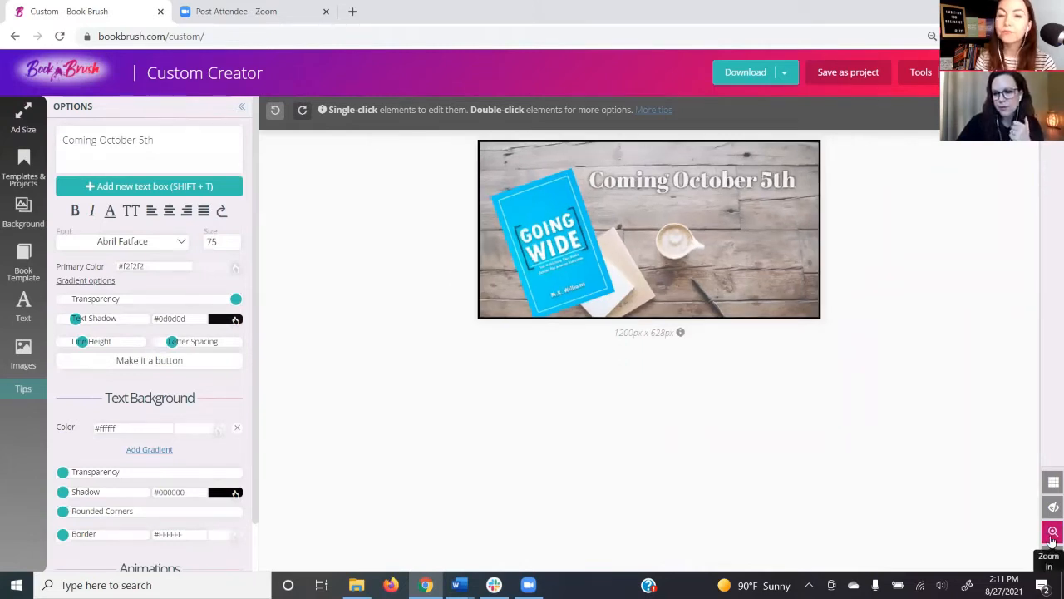
pyautogui.click(1053, 532)
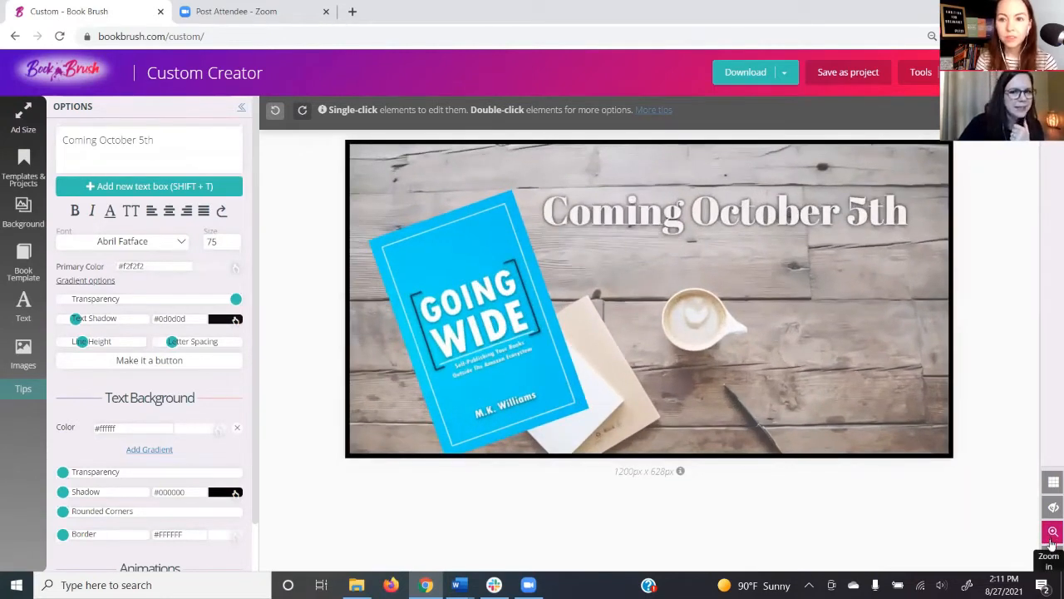
pyautogui.click(1053, 532)
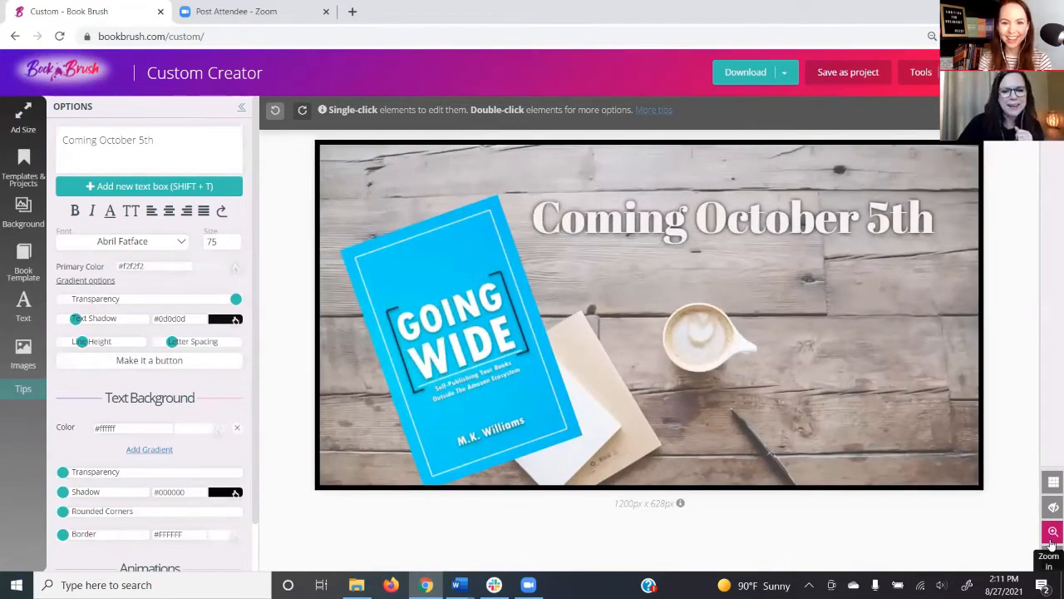
pyautogui.click(1053, 532)
# Save the Facebook version as a project and open its download format options.
pyautogui.click(829, 81)
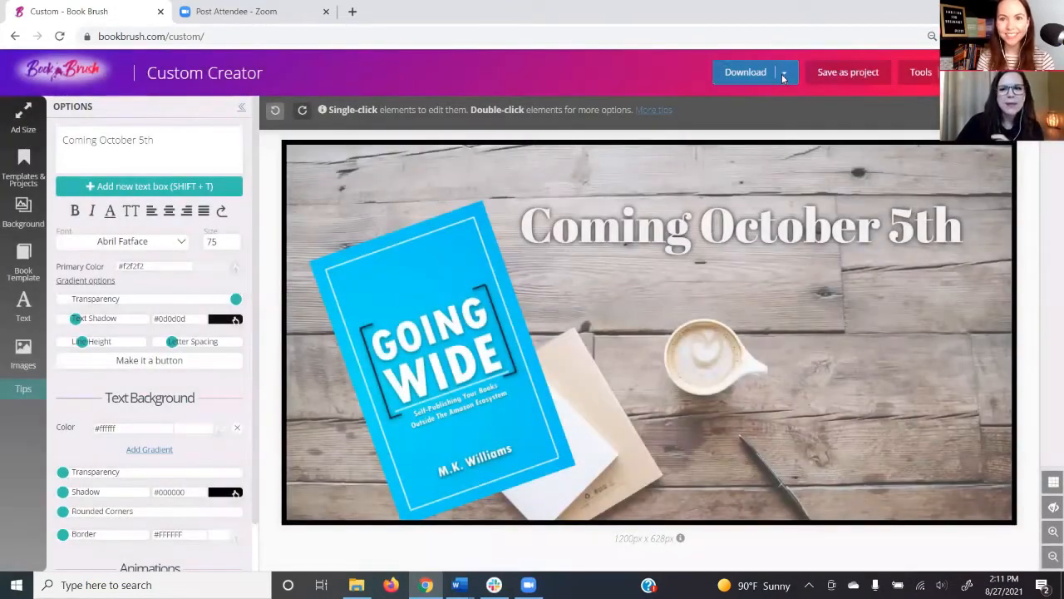
pyautogui.click(784, 74)
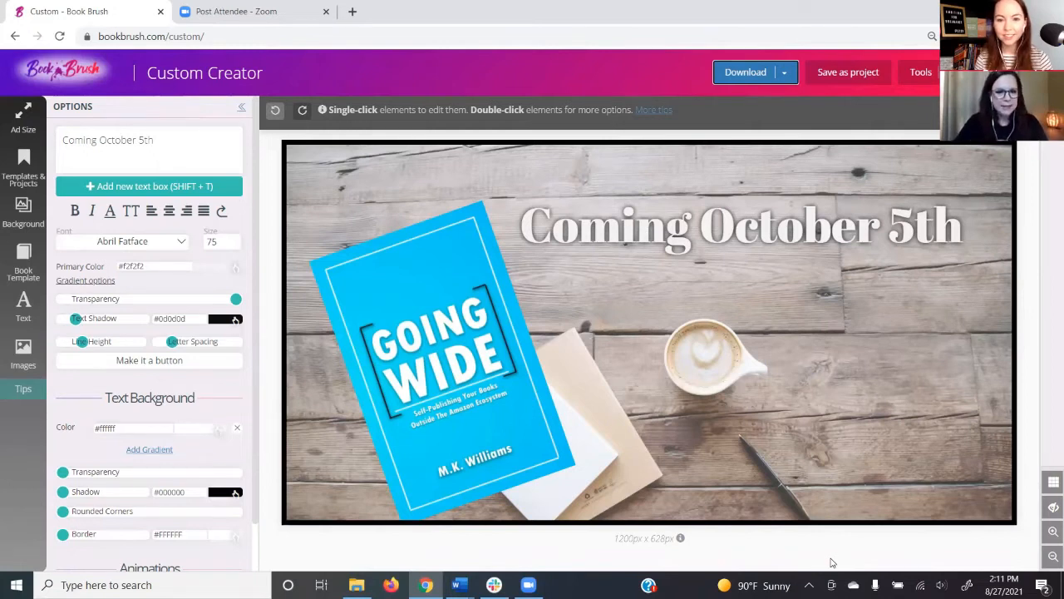
# Search the free background images for "texture".
pyautogui.click(22, 212)
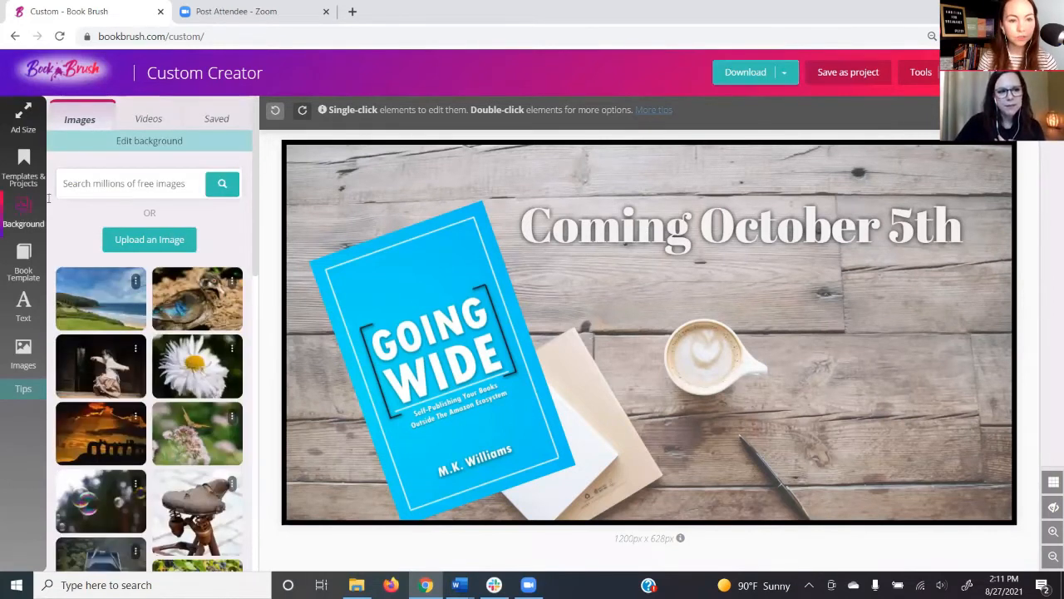
pyautogui.click(90, 183)
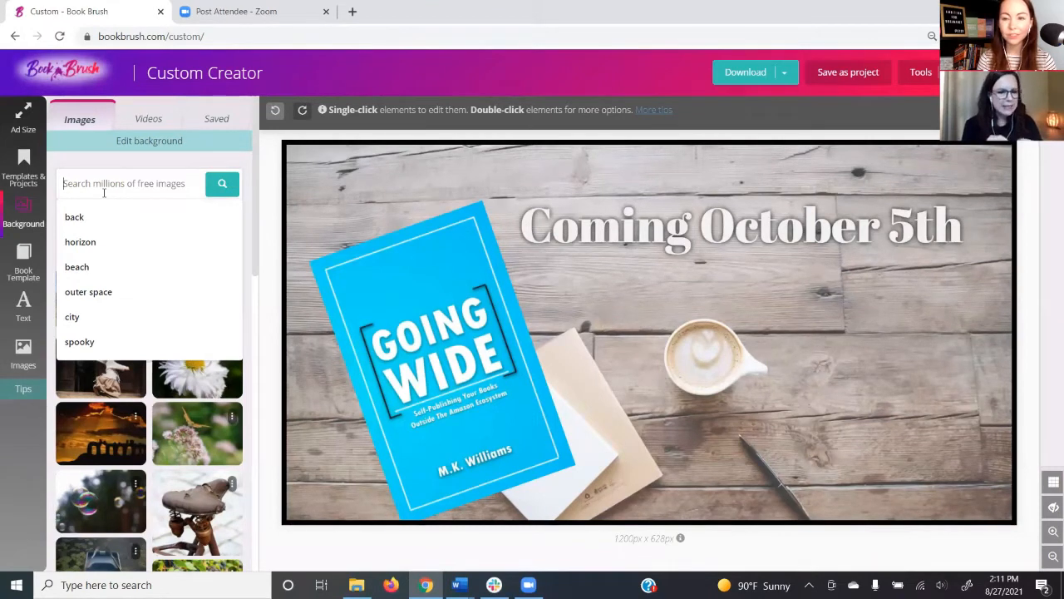
pyautogui.write('te')
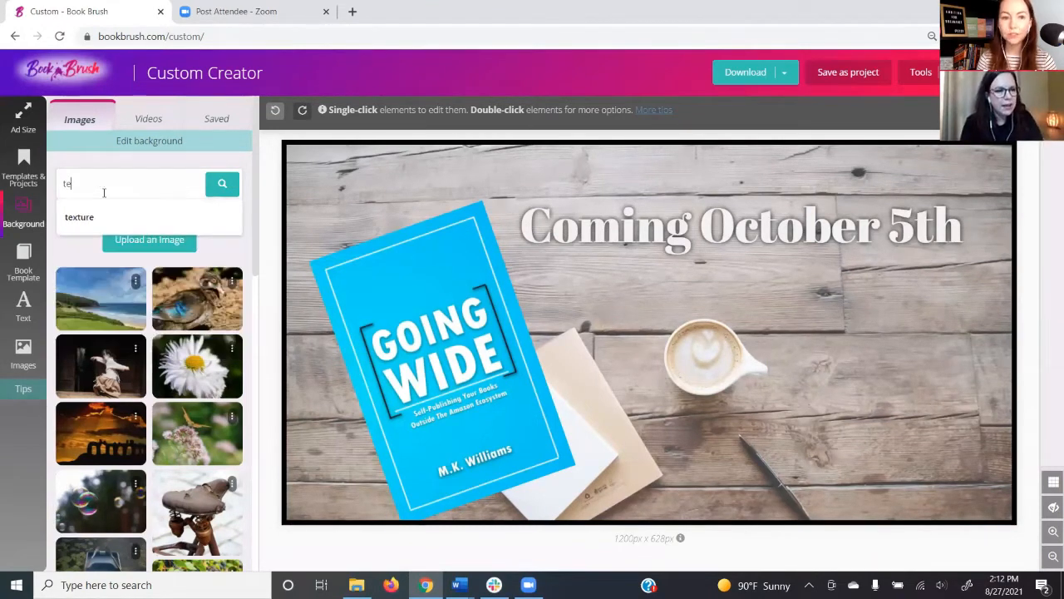
pyautogui.write('xture')
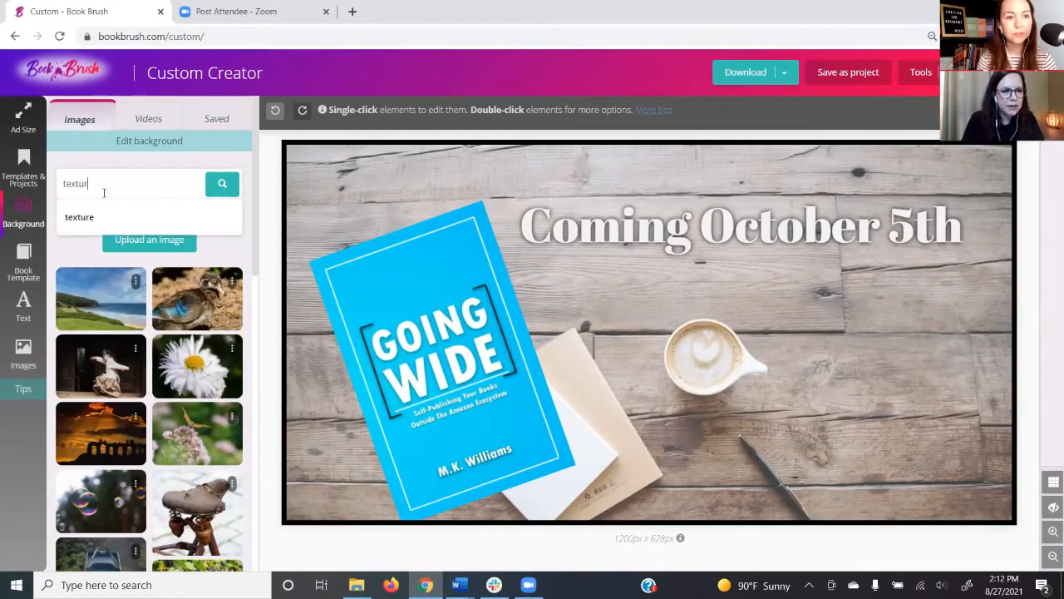
pyautogui.click(214, 183)
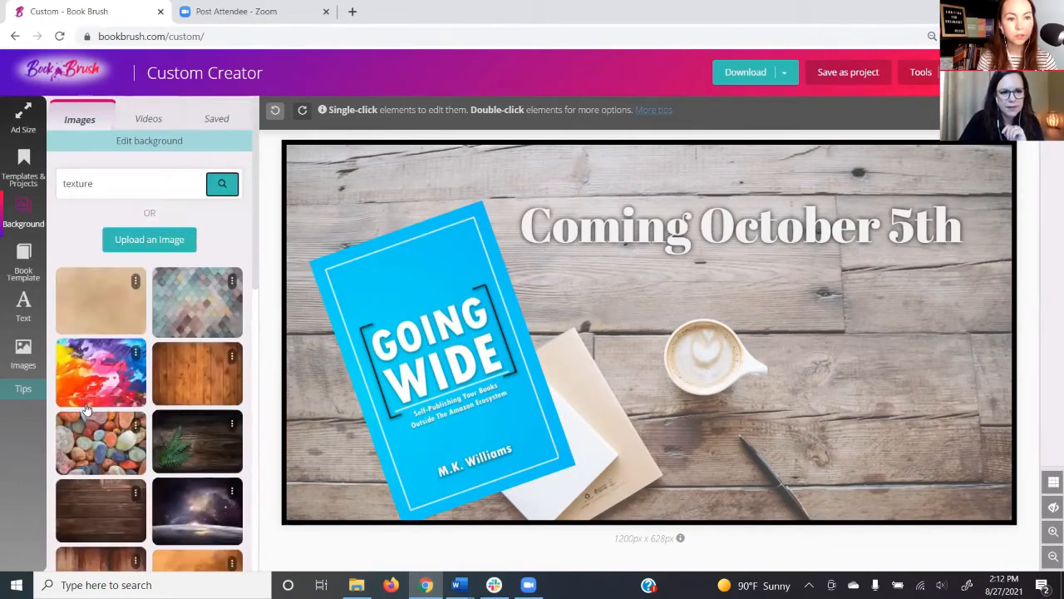
# Apply the multicolored diamond-tile image as the background and blur it slightly.
pyautogui.click(170, 304)
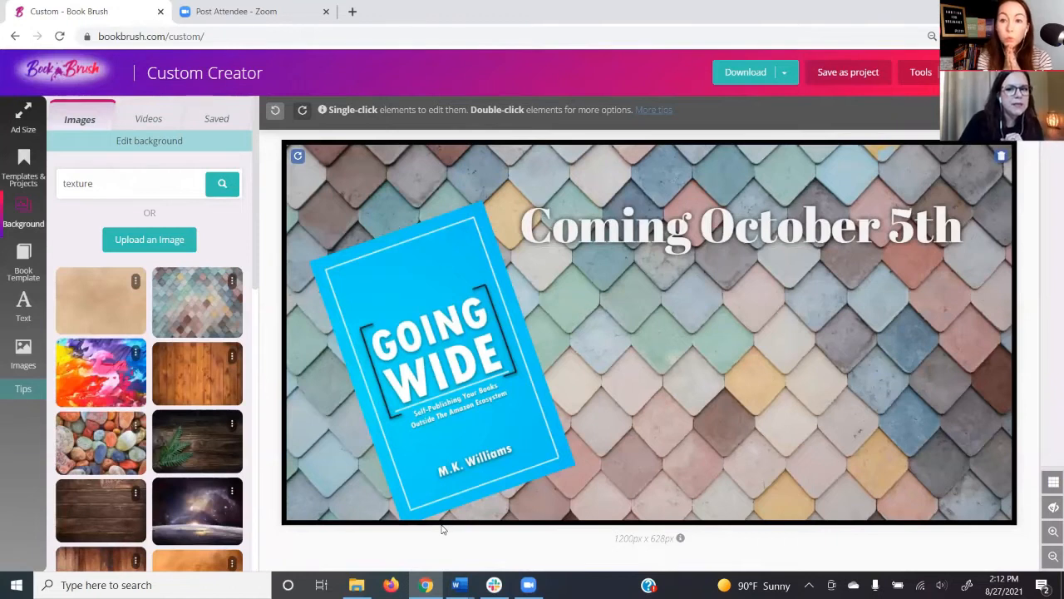
pyautogui.click(753, 410)
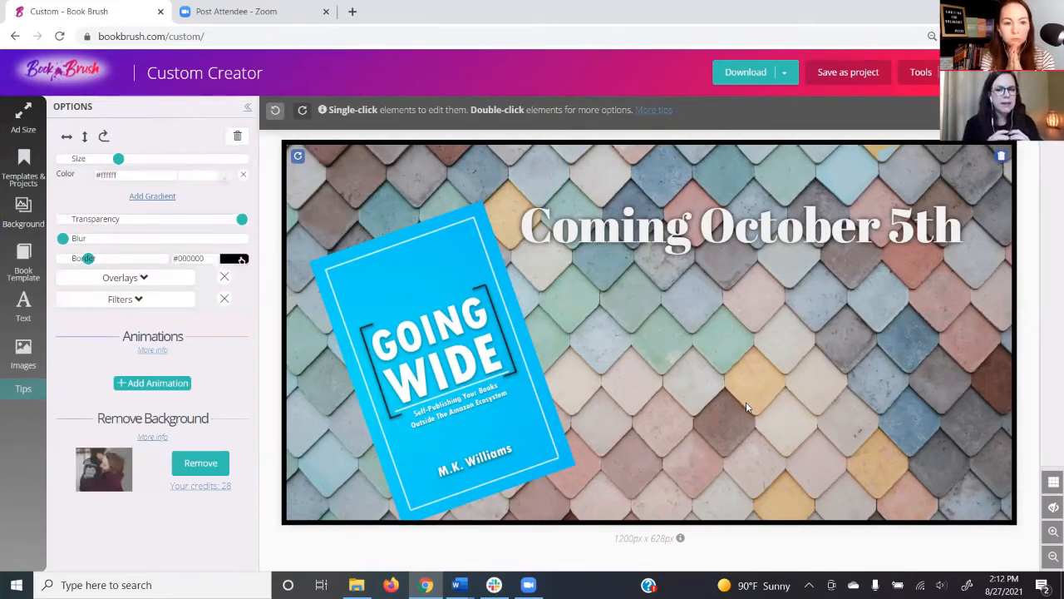
pyautogui.click(429, 230)
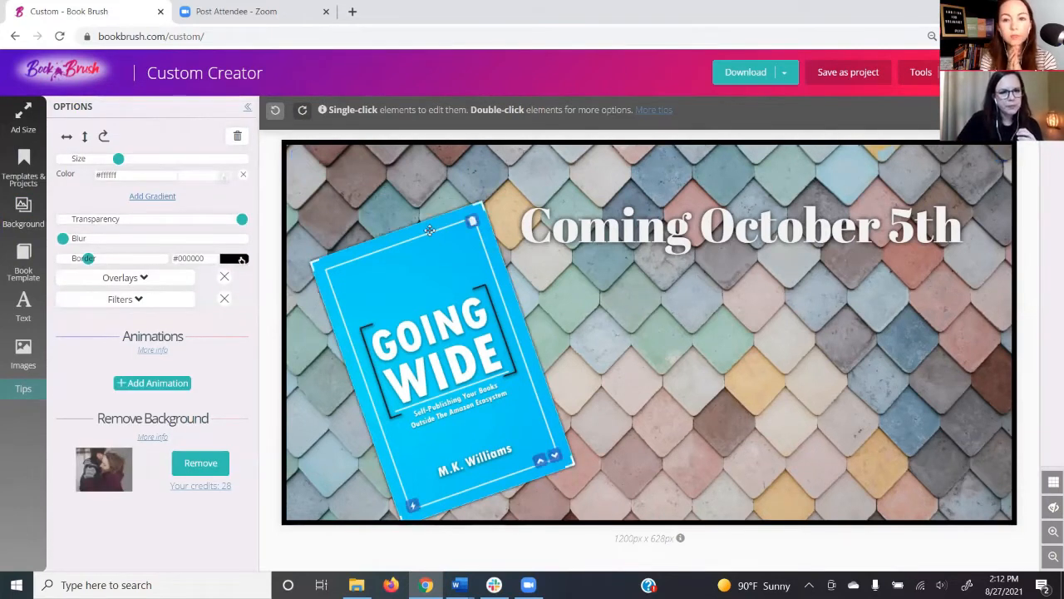
pyautogui.moveTo(60, 240); pyautogui.dragTo(93, 240)
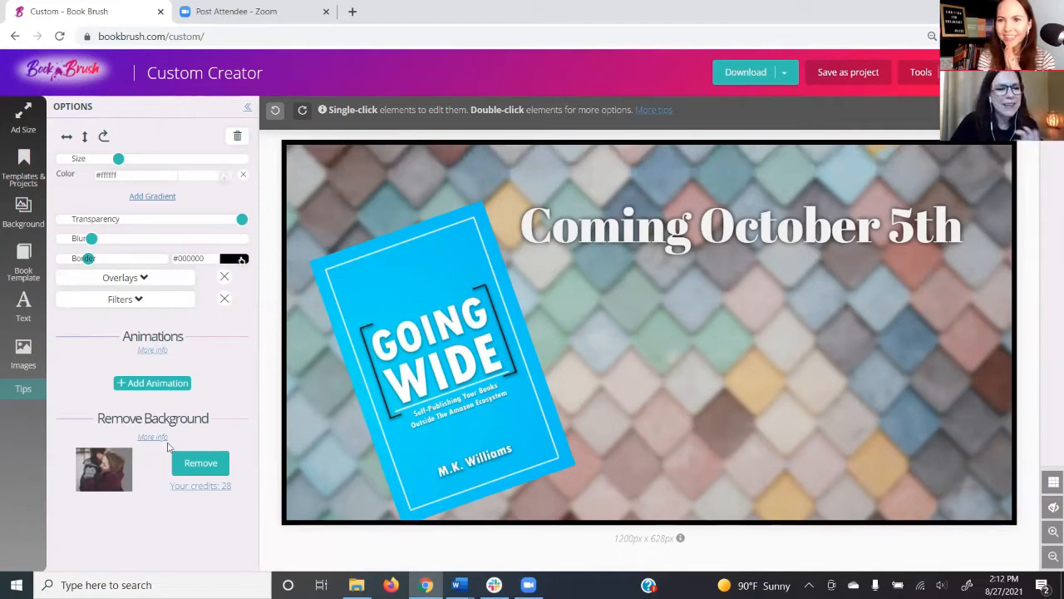
# Replace the background with the colorful pebbles image and blur it to roughly a third of the range.
pyautogui.click(23, 209)
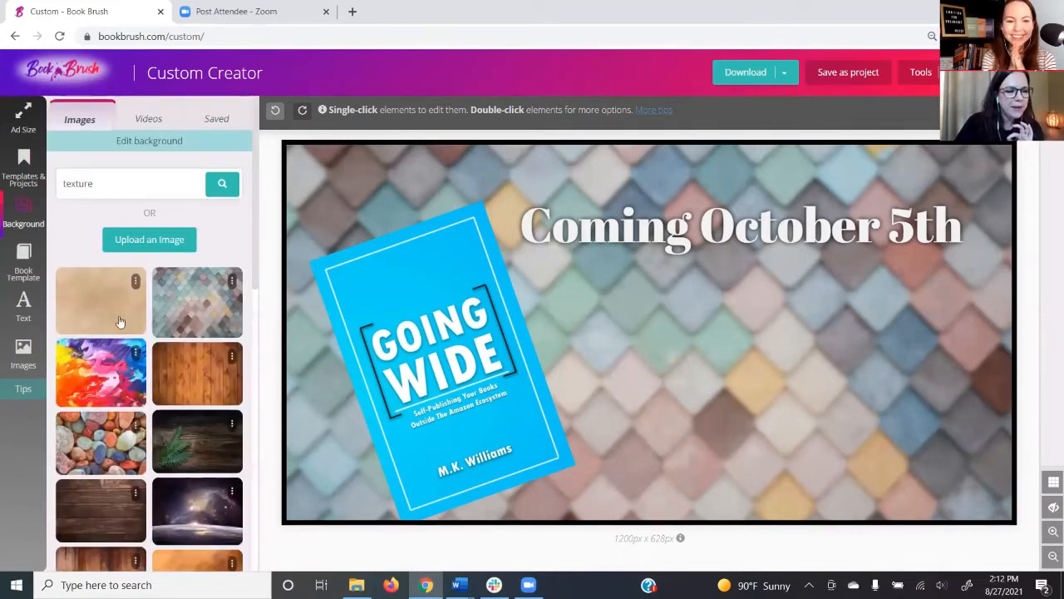
pyautogui.click(100, 444)
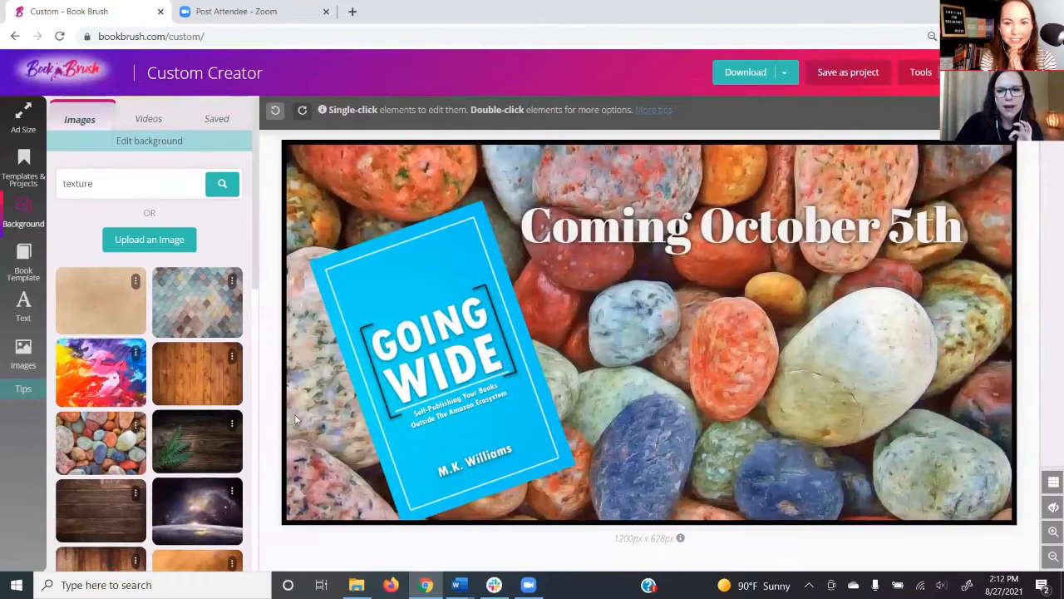
pyautogui.click(650, 346)
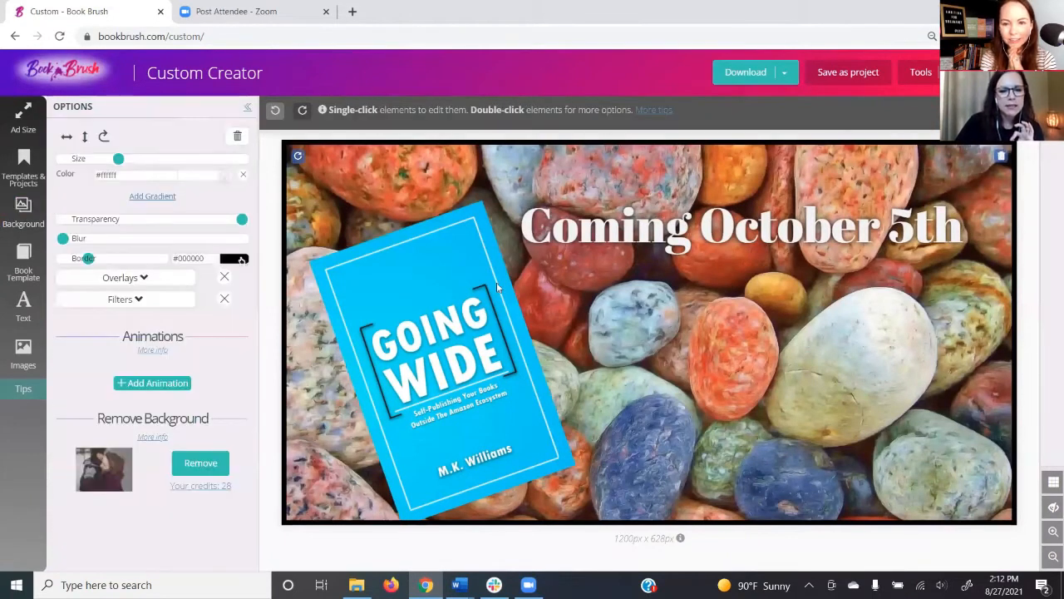
pyautogui.moveTo(63, 238); pyautogui.dragTo(135, 239)
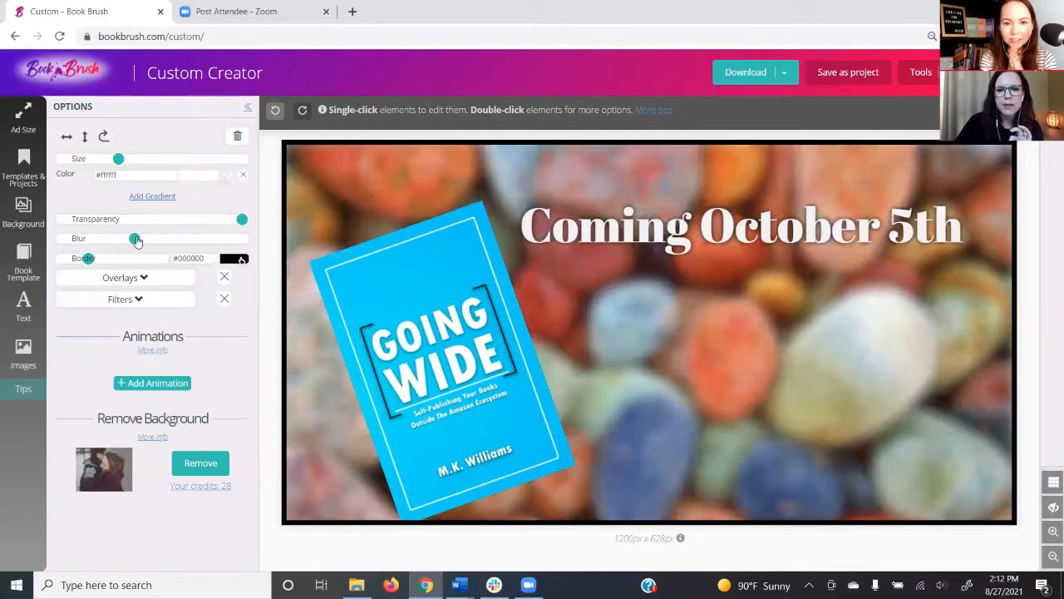
# Narrow the "Coming October 5th" text box so it wraps onto two lines beside the book cover, around mid-height.
pyautogui.click(708, 213)
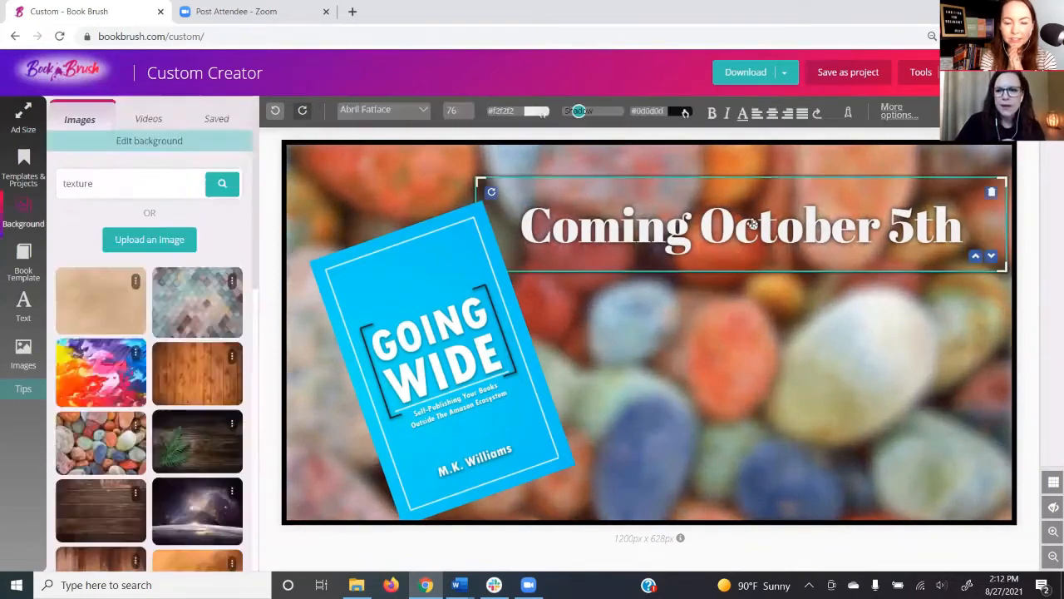
pyautogui.moveTo(478, 180); pyautogui.dragTo(629, 256)
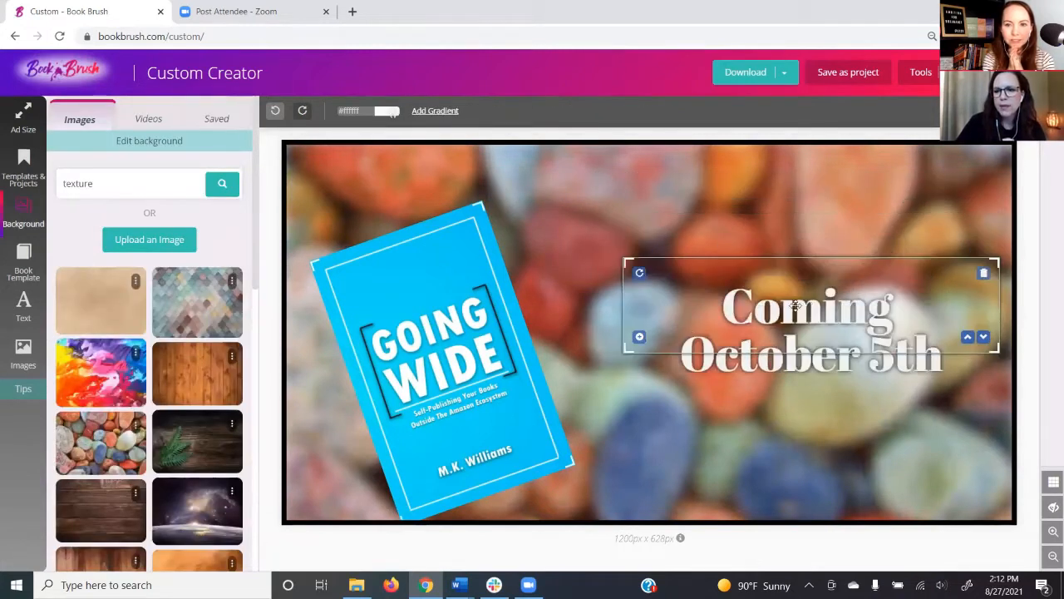
# Move the tilted Going Wide cover toward the headline and enlarge it to nearly fill the ad's height.
pyautogui.moveTo(504, 391); pyautogui.dragTo(527, 356)
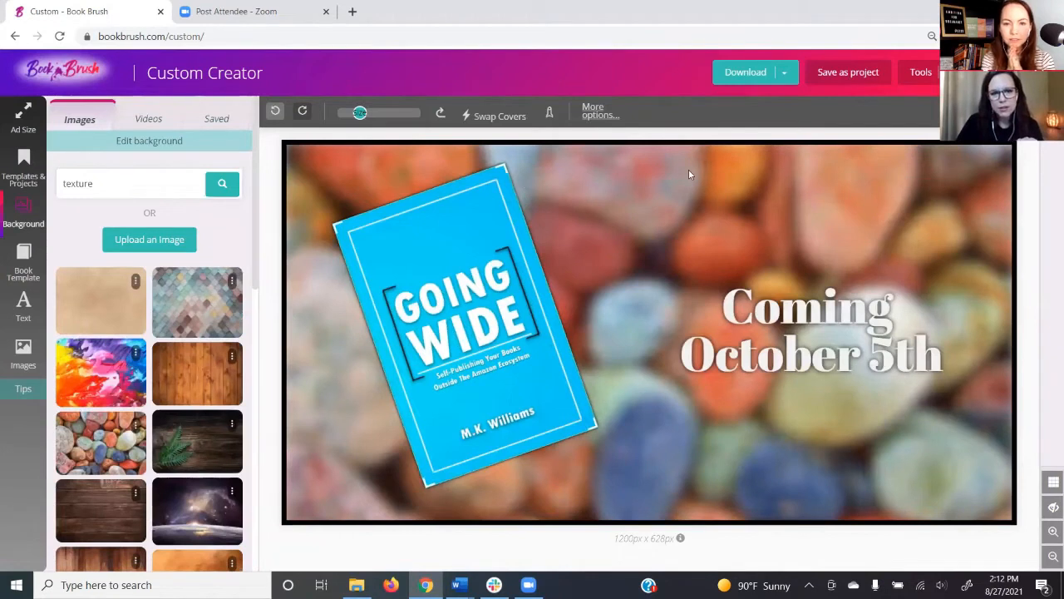
pyautogui.moveTo(359, 112); pyautogui.dragTo(364, 113)
pyautogui.moveTo(490, 323); pyautogui.dragTo(534, 318)
pyautogui.moveTo(505, 211); pyautogui.dragTo(504, 276)
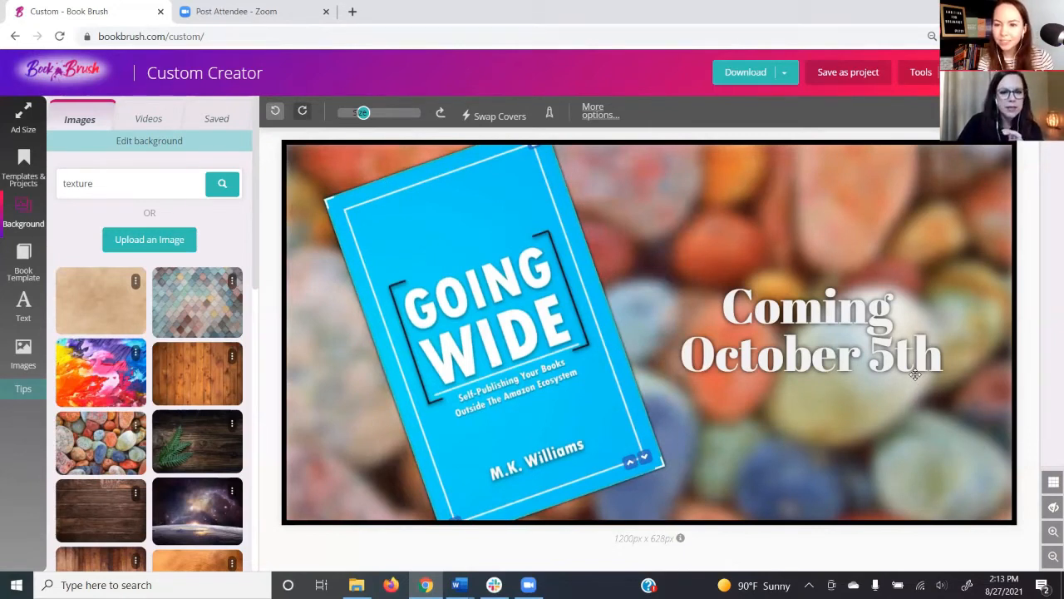
# Delete the tilted Going Wide cover from the ad.
pyautogui.moveTo(528, 304); pyautogui.dragTo(504, 371)
pyautogui.click(510, 212)
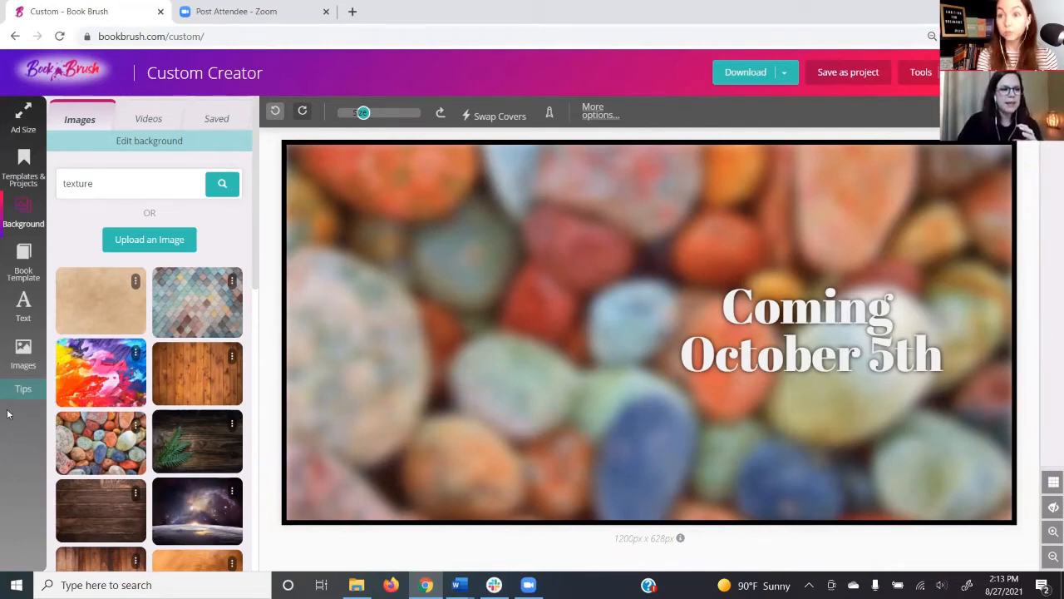
# Filter the book templates to physical book and look through the available mockups.
pyautogui.click(28, 267)
pyautogui.scroll(-3, 203, 308)
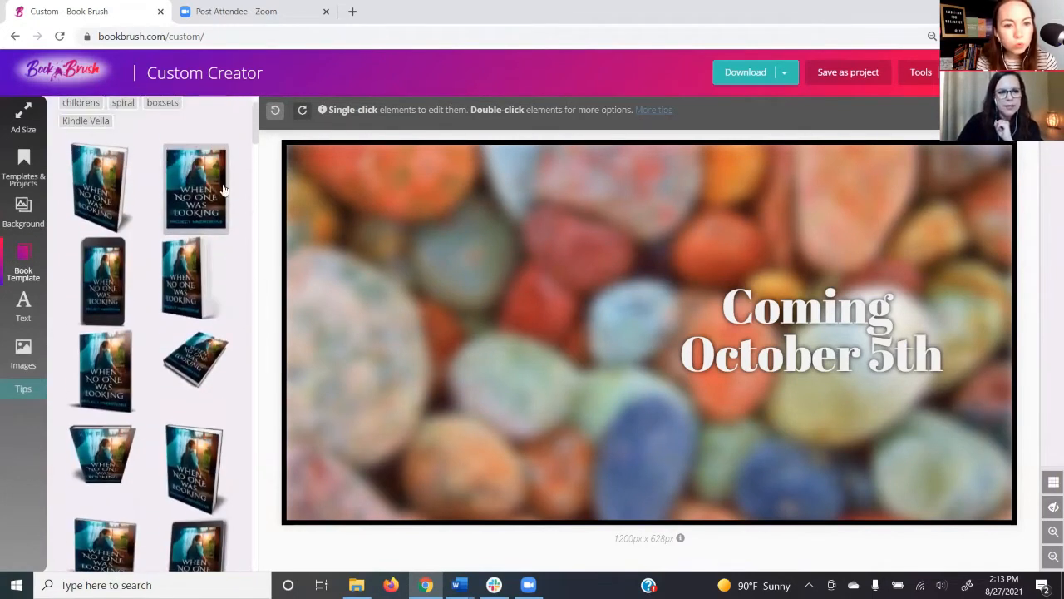
pyautogui.scroll(3, 223, 191)
pyautogui.click(117, 135)
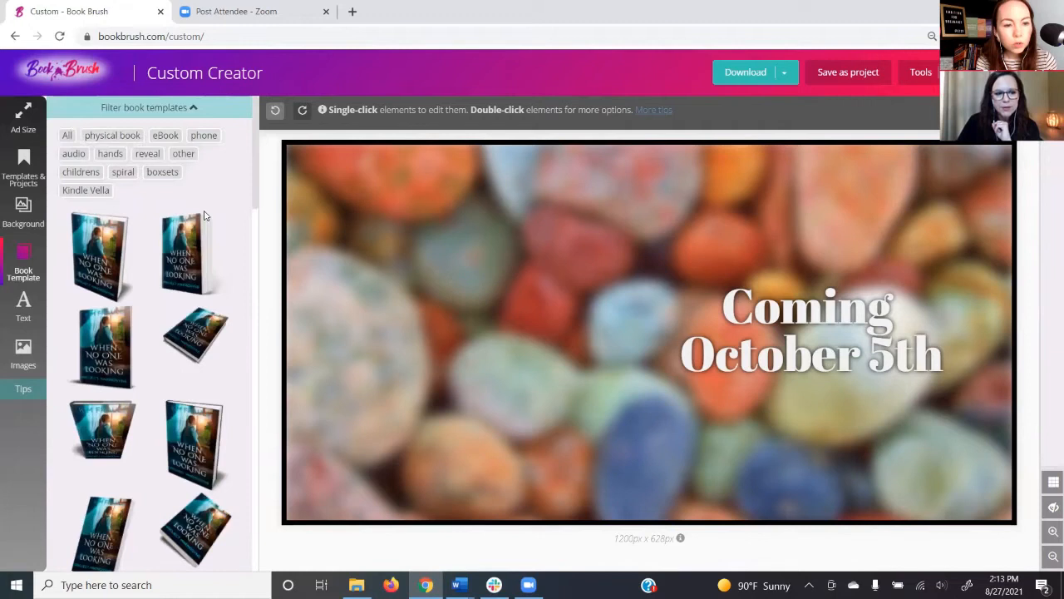
pyautogui.scroll(-8, 204, 216)
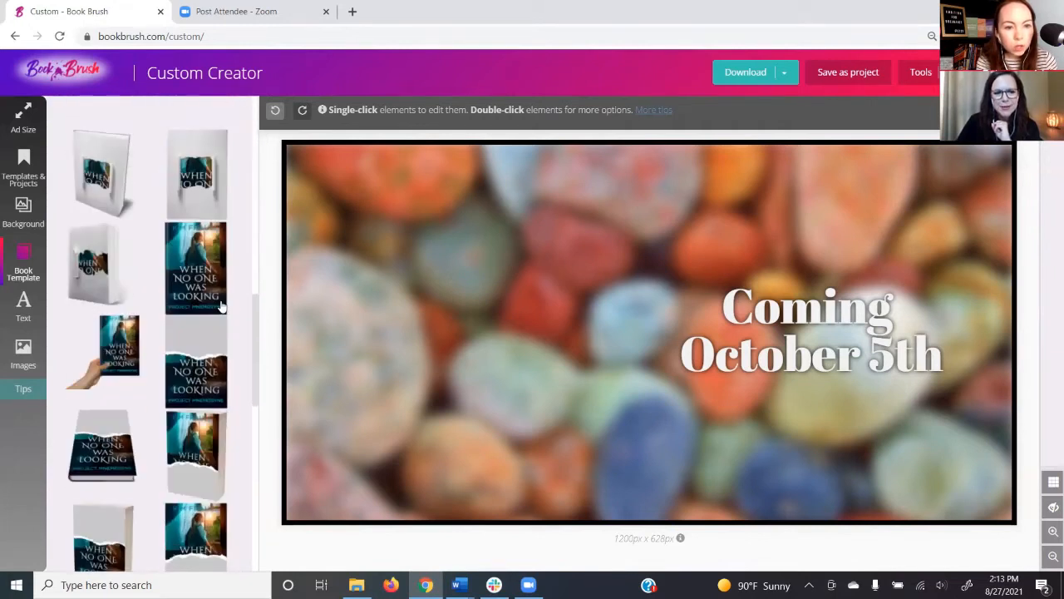
pyautogui.scroll(-3, 198, 293)
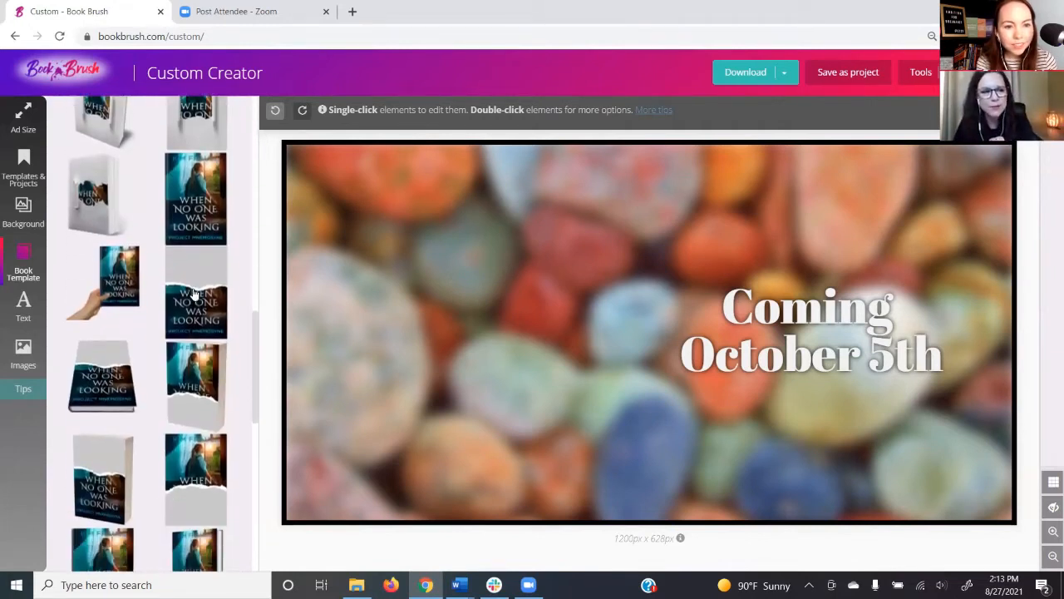
pyautogui.scroll(-10, 192, 289)
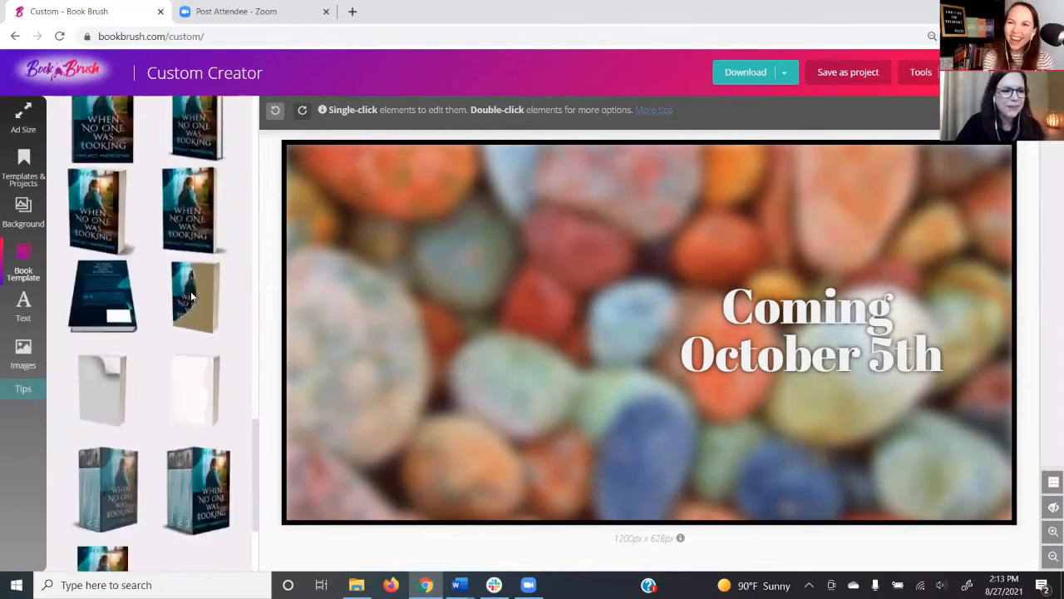
pyautogui.scroll(20, 203, 270)
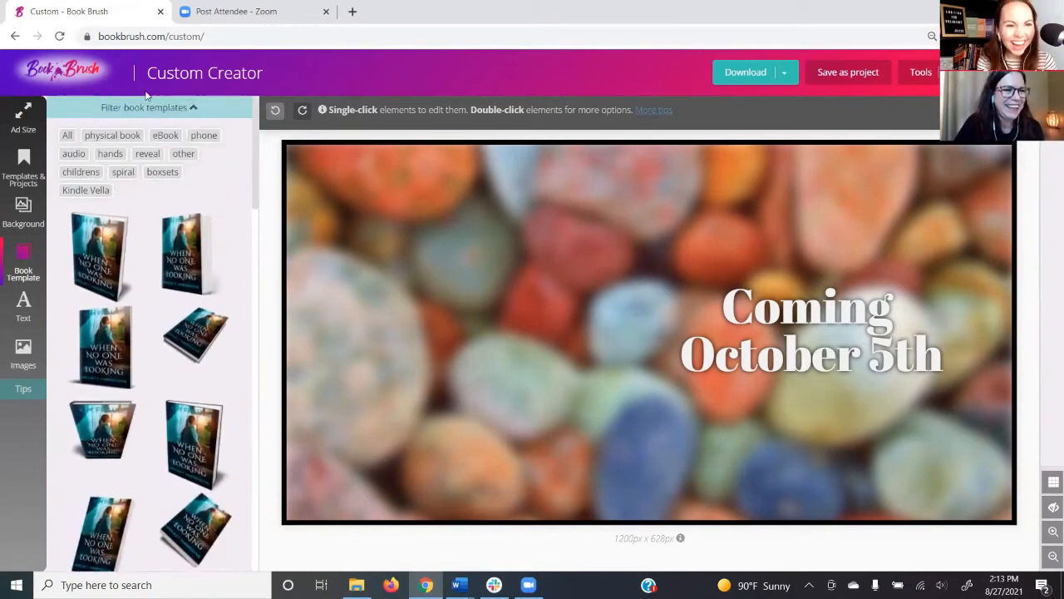
# Look through the eBook, phone and audio categories of book templates.
pyautogui.click(165, 135)
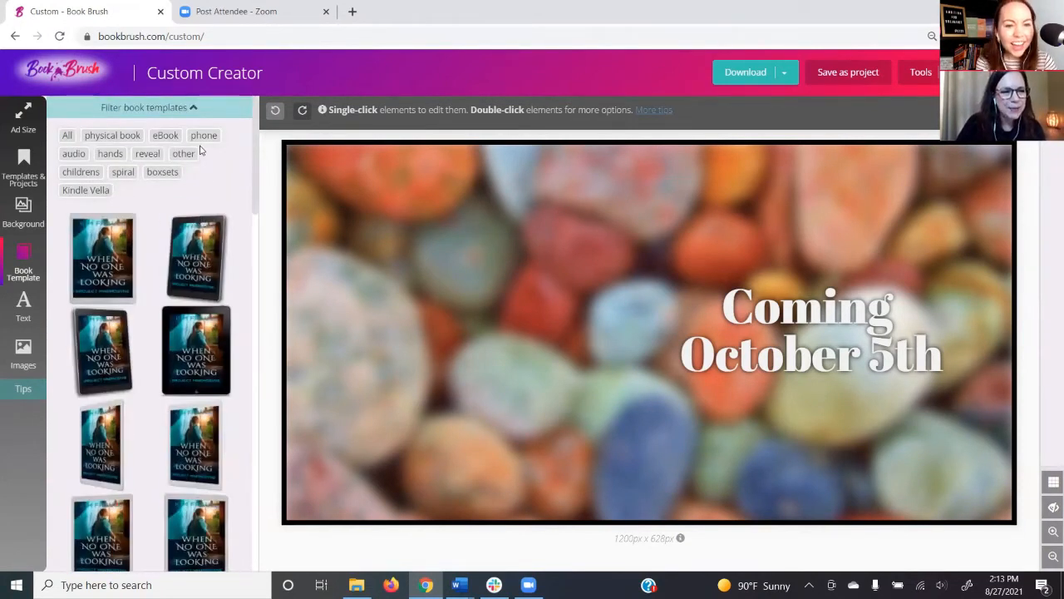
pyautogui.click(204, 134)
pyautogui.scroll(-3, 167, 233)
pyautogui.scroll(-2, 175, 239)
pyautogui.scroll(6, 197, 266)
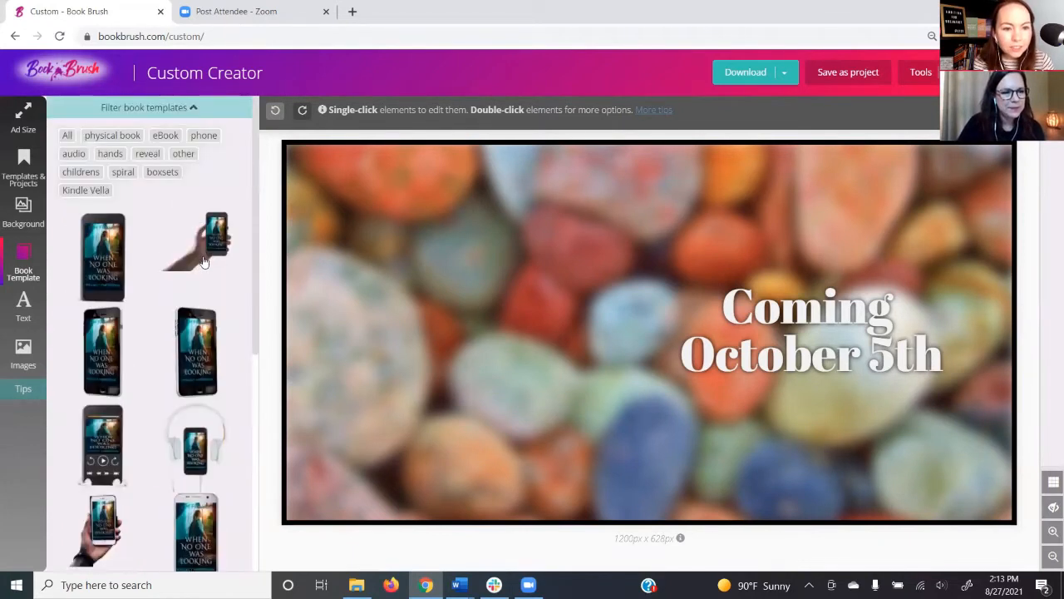
pyautogui.click(76, 155)
# Insert the front-facing black tablet from the eBook templates with the Going Wide cover on its screen.
pyautogui.click(166, 137)
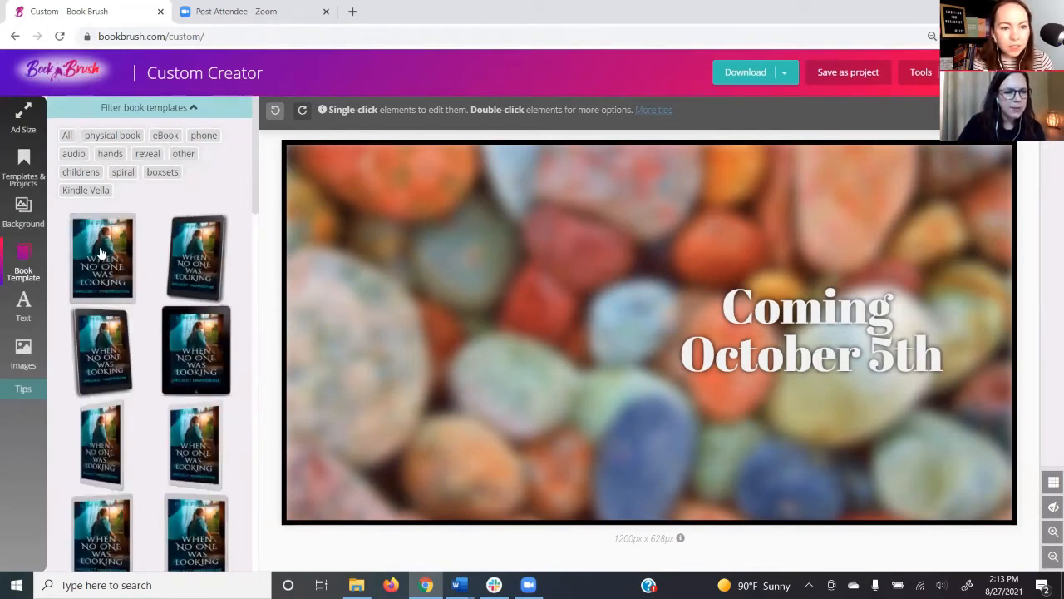
pyautogui.click(187, 343)
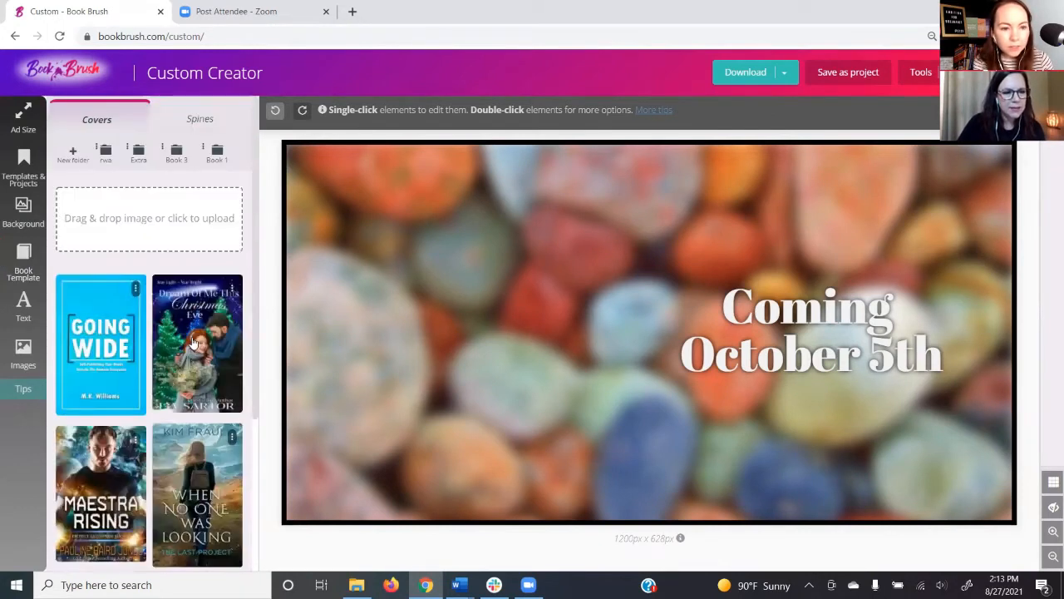
pyautogui.click(98, 335)
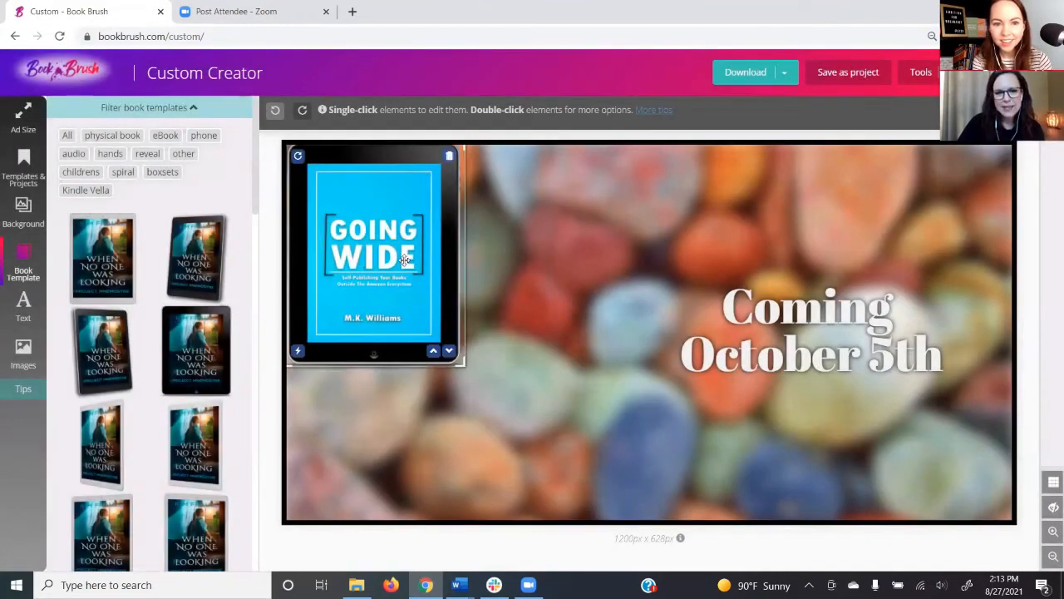
# Place the tablet mockup beside the headline and enlarge it to most of the ad's height.
pyautogui.moveTo(412, 259); pyautogui.dragTo(529, 306)
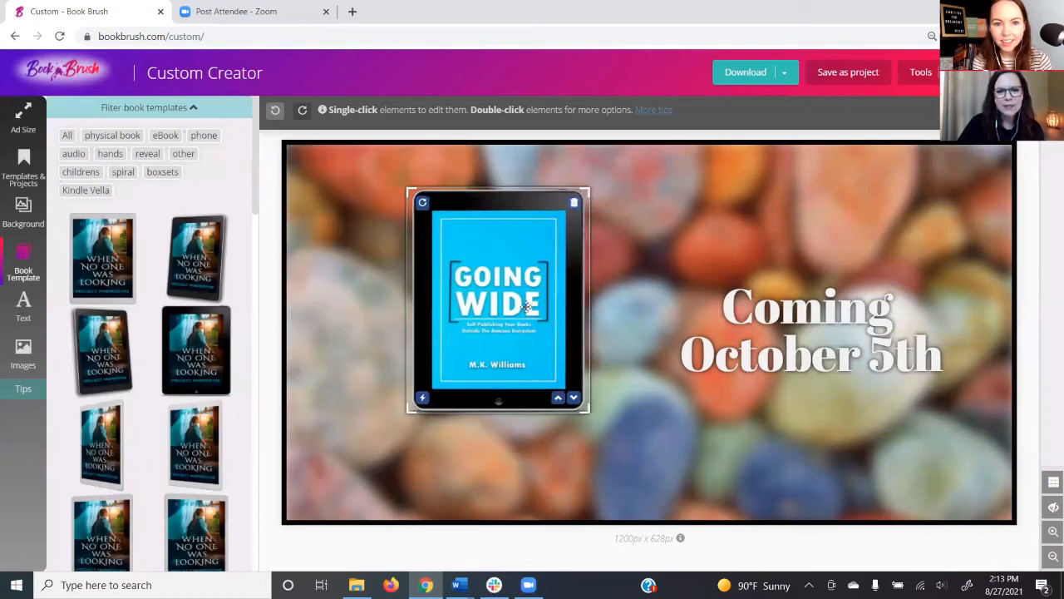
pyautogui.click(525, 306)
pyautogui.moveTo(359, 117); pyautogui.dragTo(364, 113)
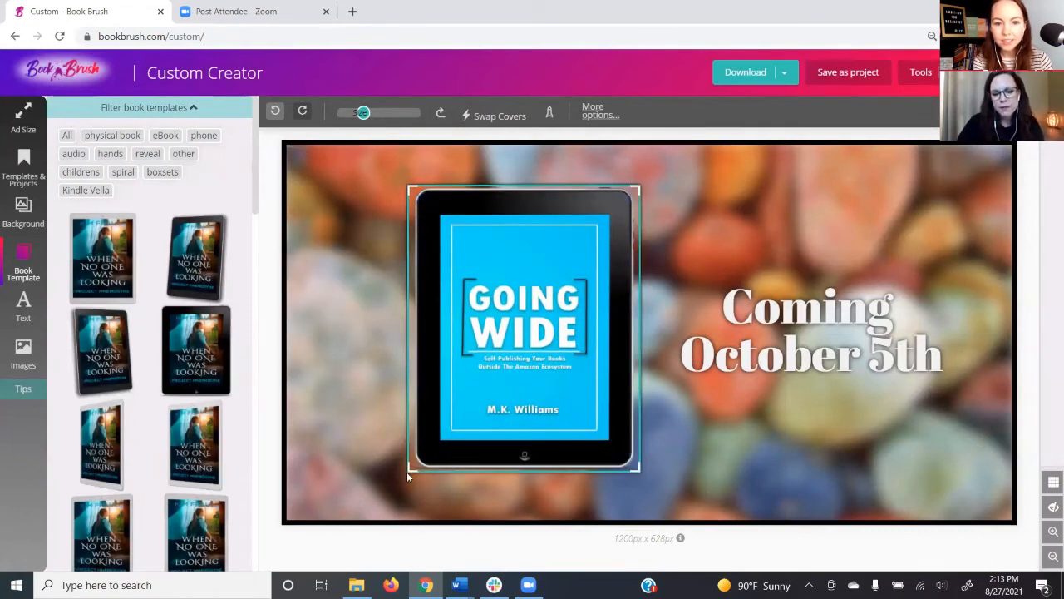
pyautogui.moveTo(410, 468); pyautogui.dragTo(375, 497)
pyautogui.click(291, 272)
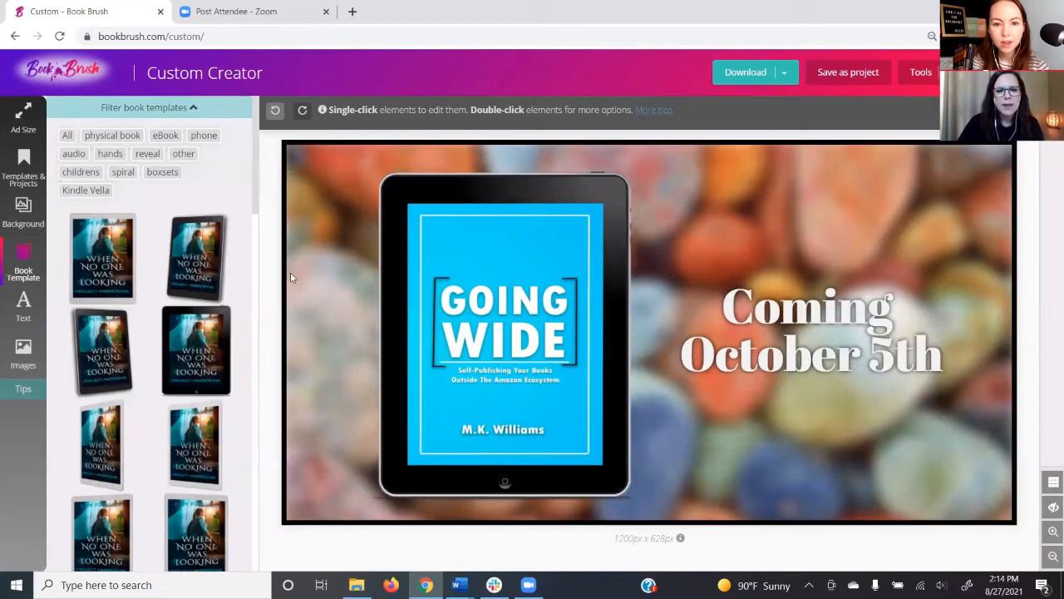
# Search the background images for "gray texture" and replace the pebble background with the dark streaked gray one.
pyautogui.click(24, 210)
pyautogui.hotkey('ctrl', 'a')
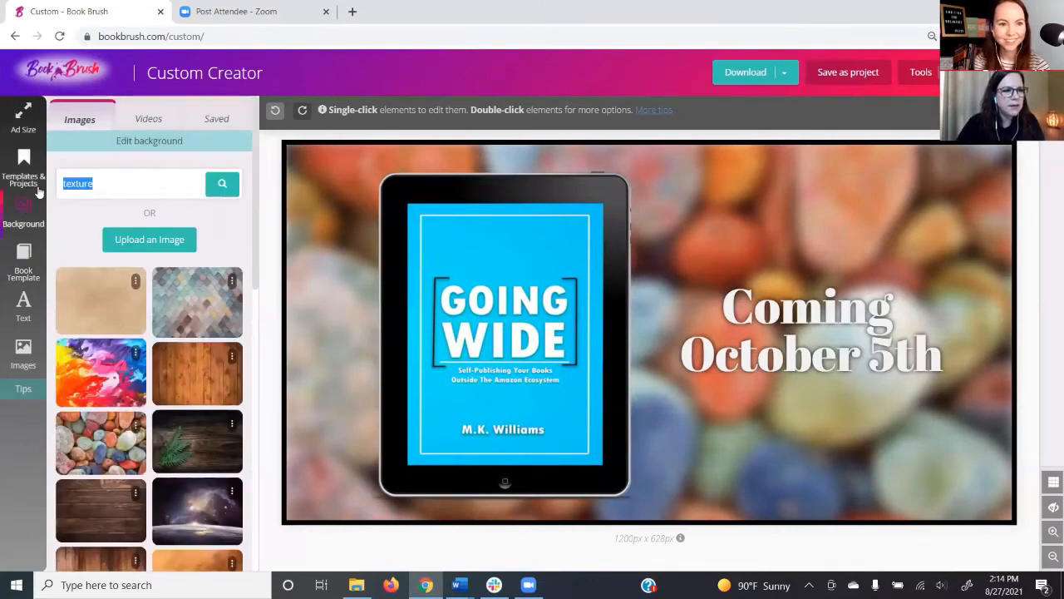
pyautogui.write('gray')
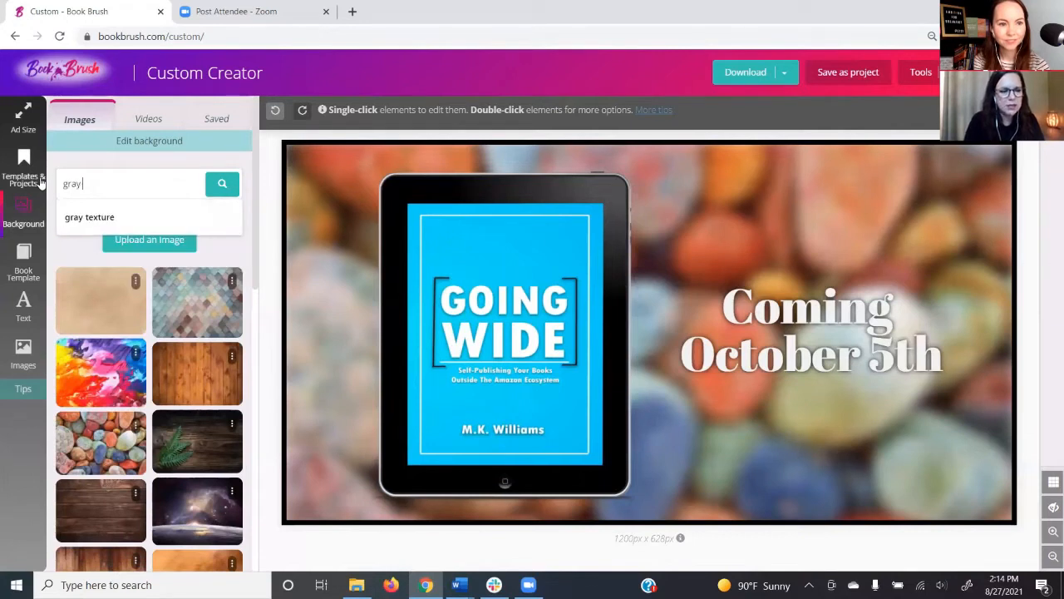
pyautogui.write(' texut')
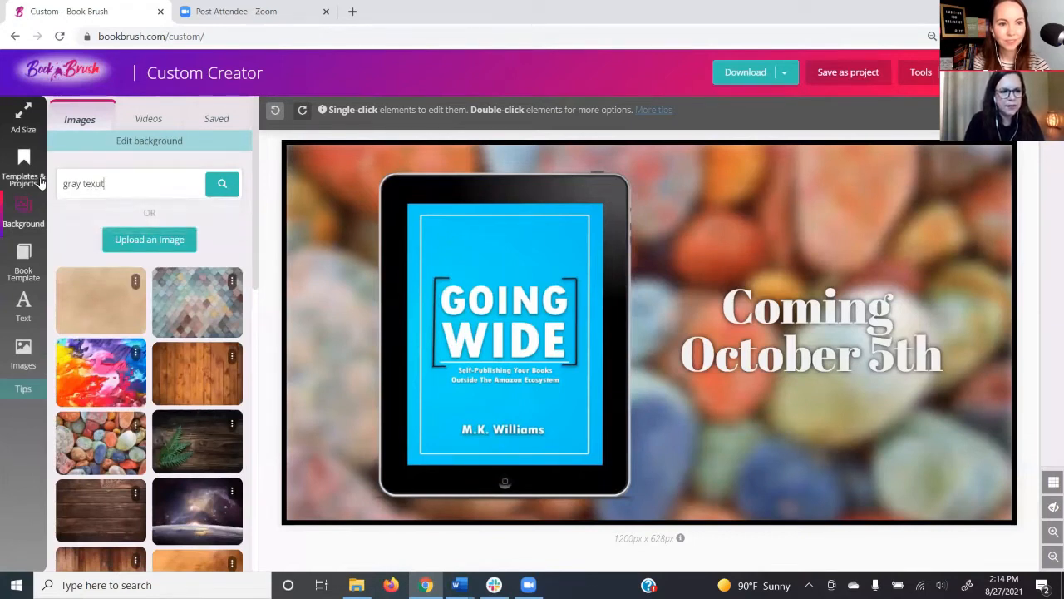
pyautogui.press('BackSpace')
pyautogui.write('ture')
pyautogui.press('Return')
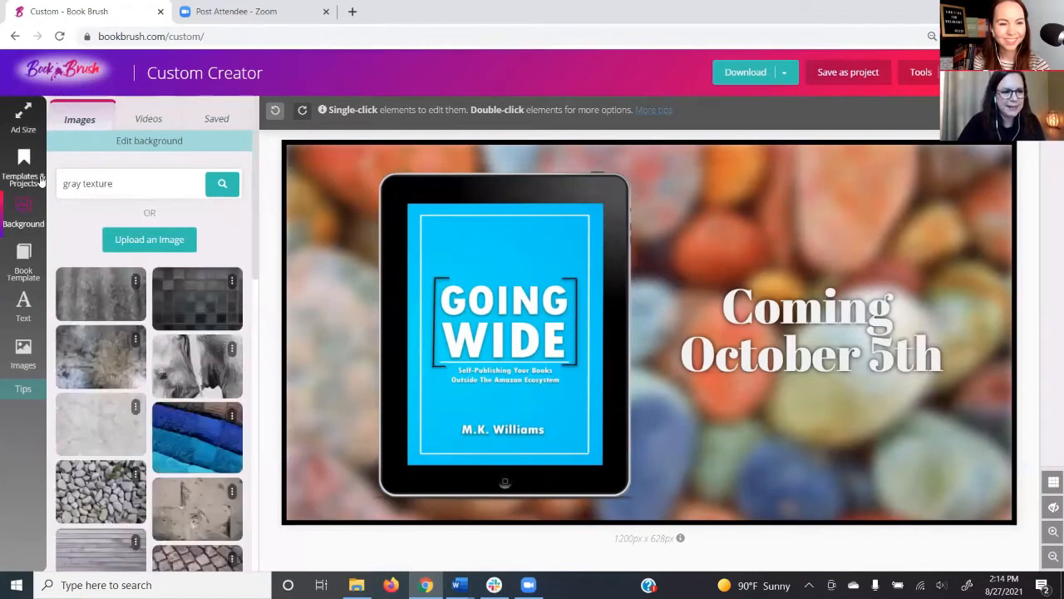
pyautogui.click(73, 284)
# Move the "Coming October 5th" headline slightly higher on the gray background.
pyautogui.moveTo(811, 323); pyautogui.dragTo(816, 291)
pyautogui.click(830, 362)
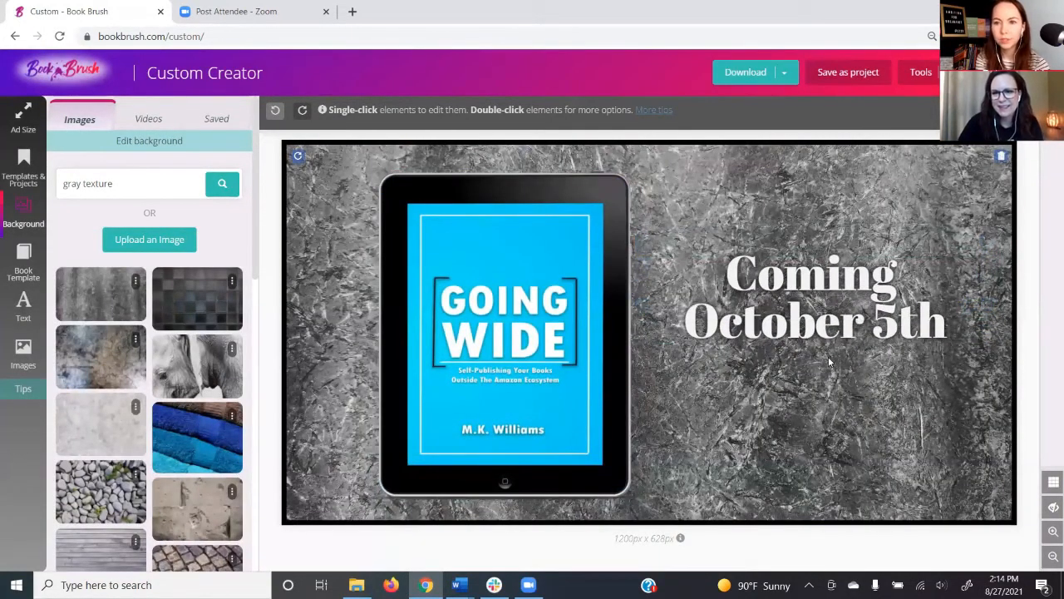
pyautogui.click(848, 73)
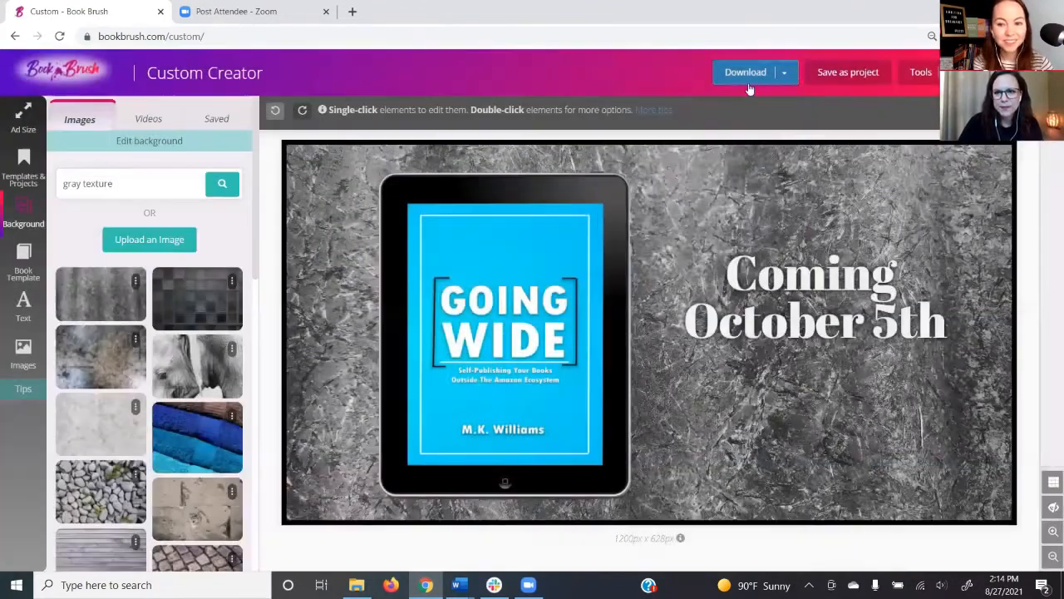
pyautogui.click(784, 73)
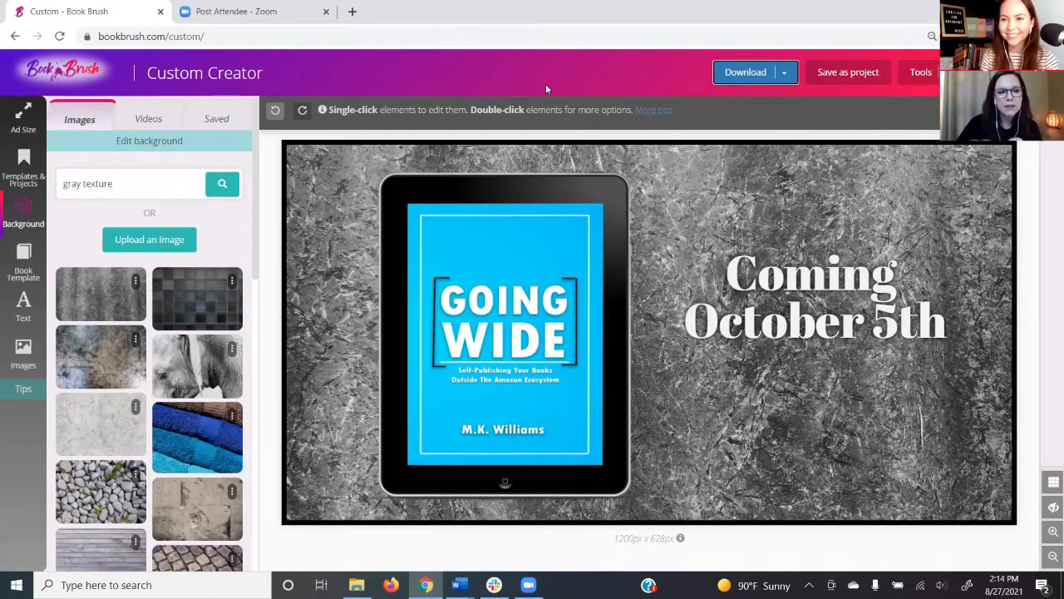
# Resize the ad to the Amazon A+ Standard Image format, 1940x600.
pyautogui.click(20, 116)
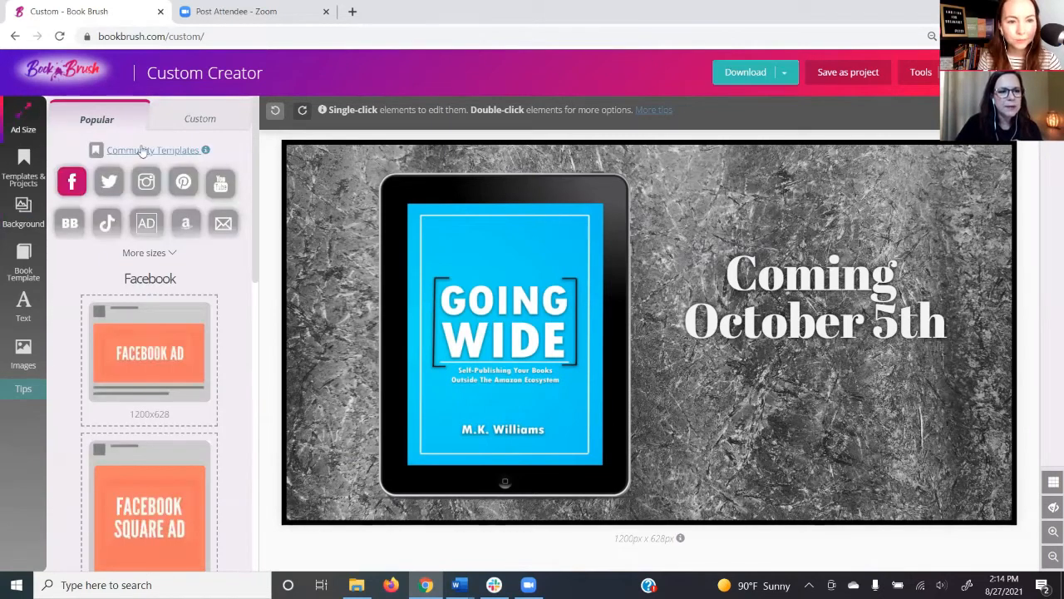
pyautogui.click(185, 223)
pyautogui.scroll(-2, 233, 288)
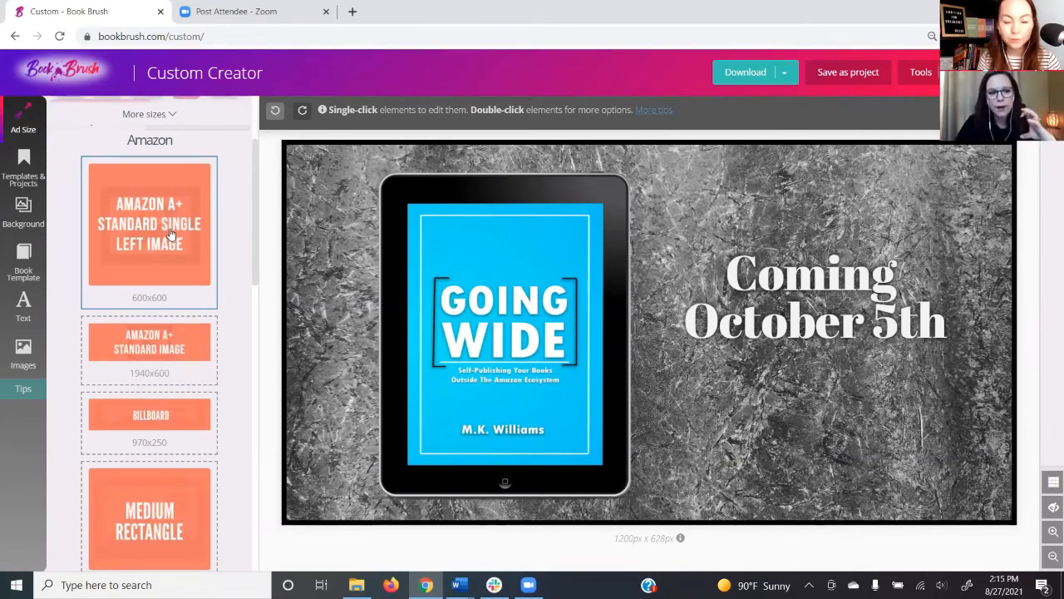
pyautogui.click(153, 349)
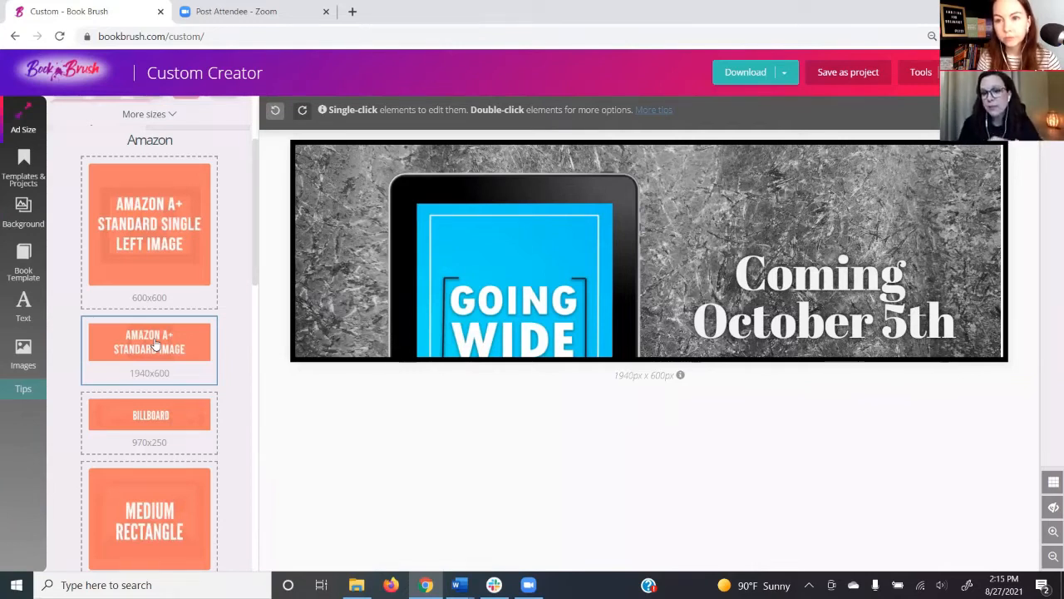
# Enlarge the gray texture so it covers the full width of the banner.
pyautogui.click(549, 258)
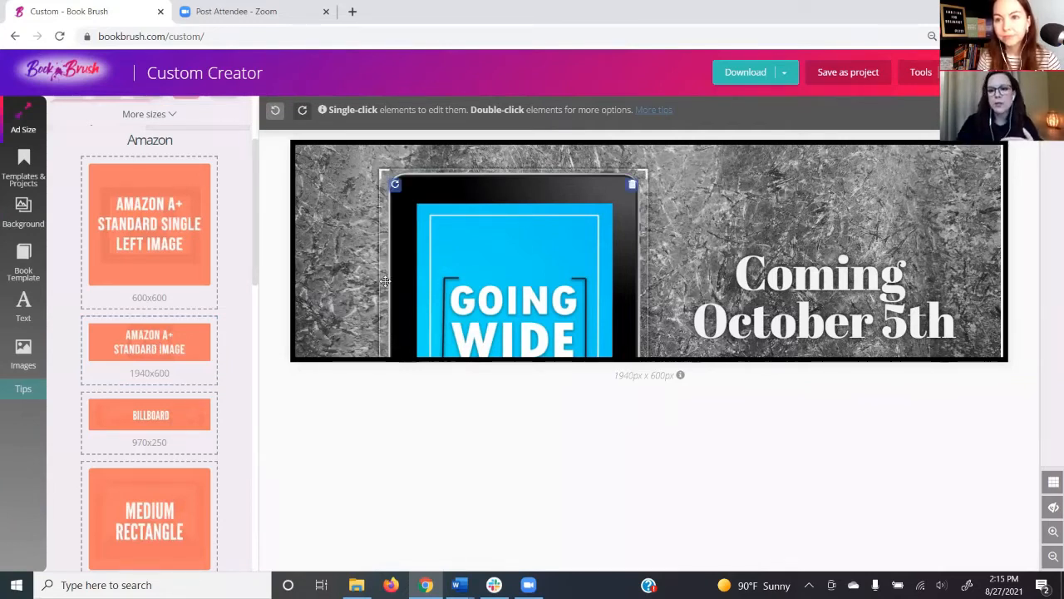
pyautogui.click(952, 201)
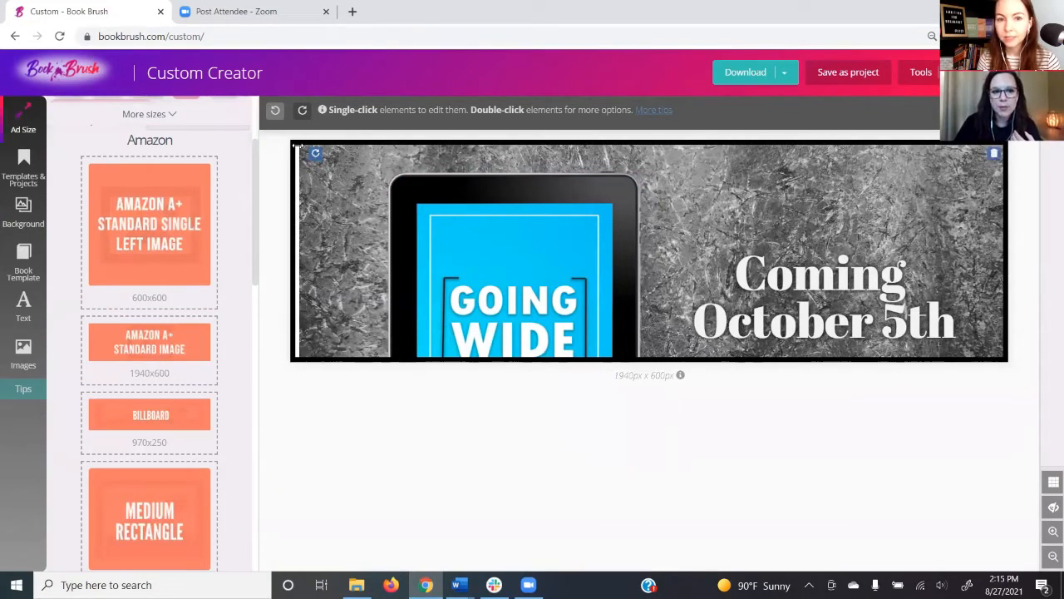
pyautogui.moveTo(294, 145); pyautogui.dragTo(282, 146)
# Shrink the tablet mockup to fit within the banner's height and reposition it.
pyautogui.click(524, 237)
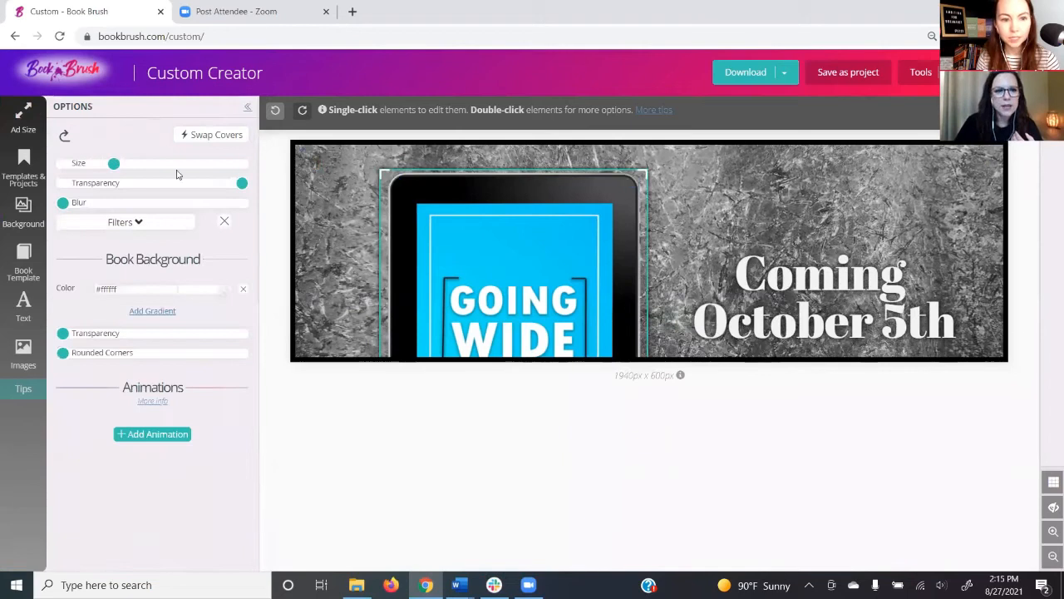
pyautogui.moveTo(119, 168); pyautogui.dragTo(88, 165)
pyautogui.moveTo(463, 294); pyautogui.dragTo(484, 292)
# Delete "October 5th" from the headline text, leaving only "Coming".
pyautogui.click(794, 282)
pyautogui.click(794, 283)
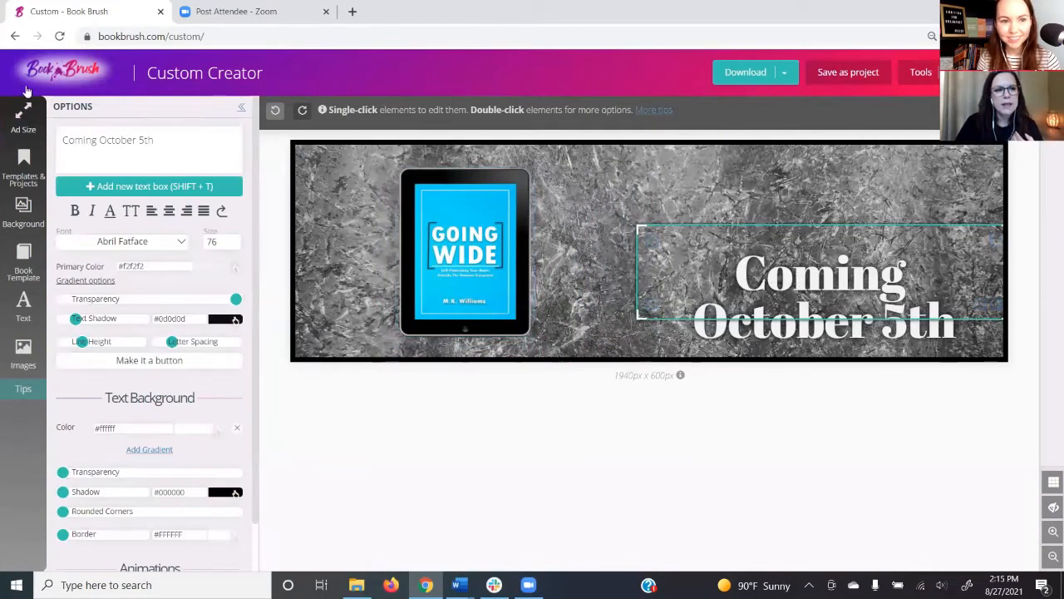
pyautogui.moveTo(99, 140); pyautogui.dragTo(223, 125)
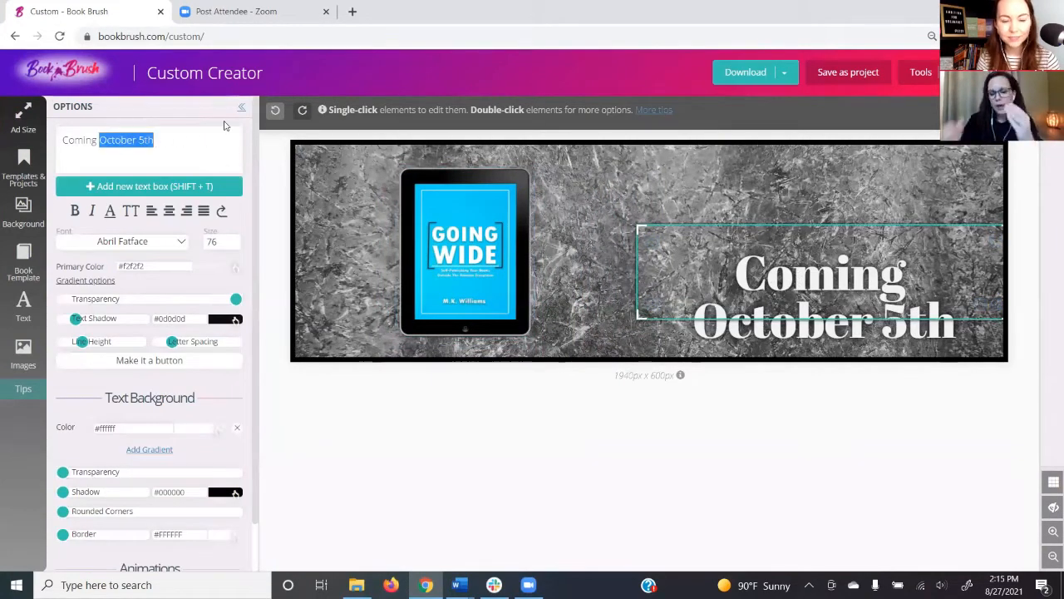
pyautogui.press('BackSpace')
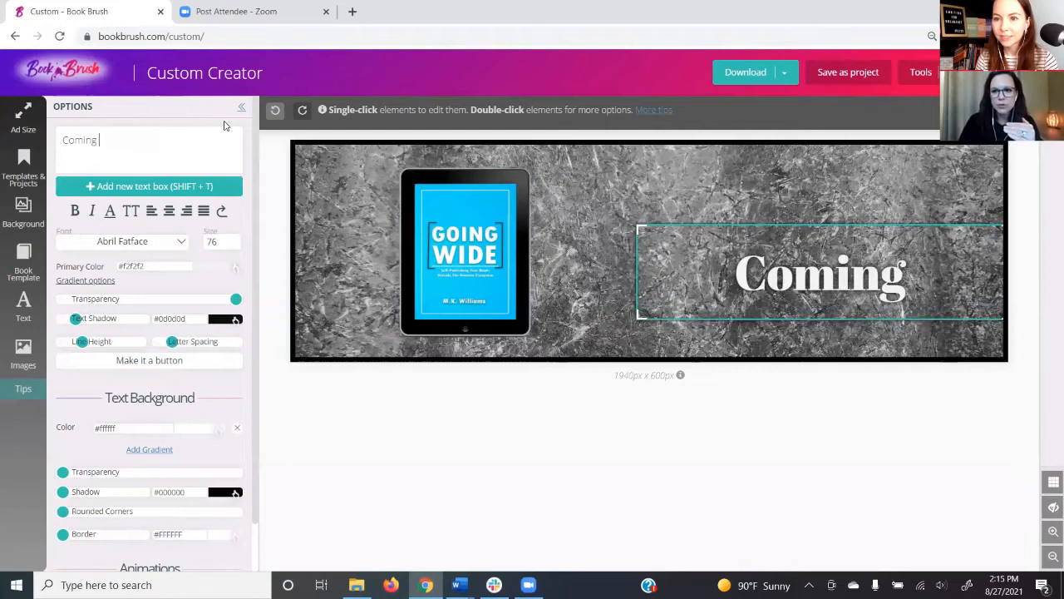
# Move the tablet mockup to the banner's right end and the headline into its left half.
pyautogui.moveTo(859, 250); pyautogui.dragTo(833, 221)
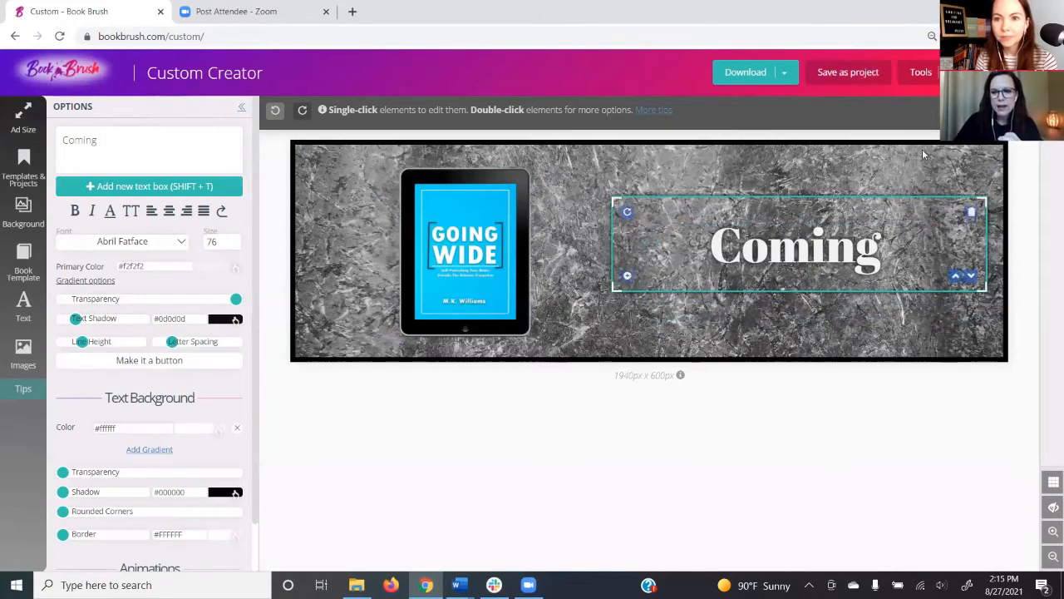
pyautogui.moveTo(523, 236); pyautogui.dragTo(931, 231)
pyautogui.moveTo(782, 234); pyautogui.dragTo(495, 238)
# Change the headline text to "October 5".
pyautogui.click(155, 141)
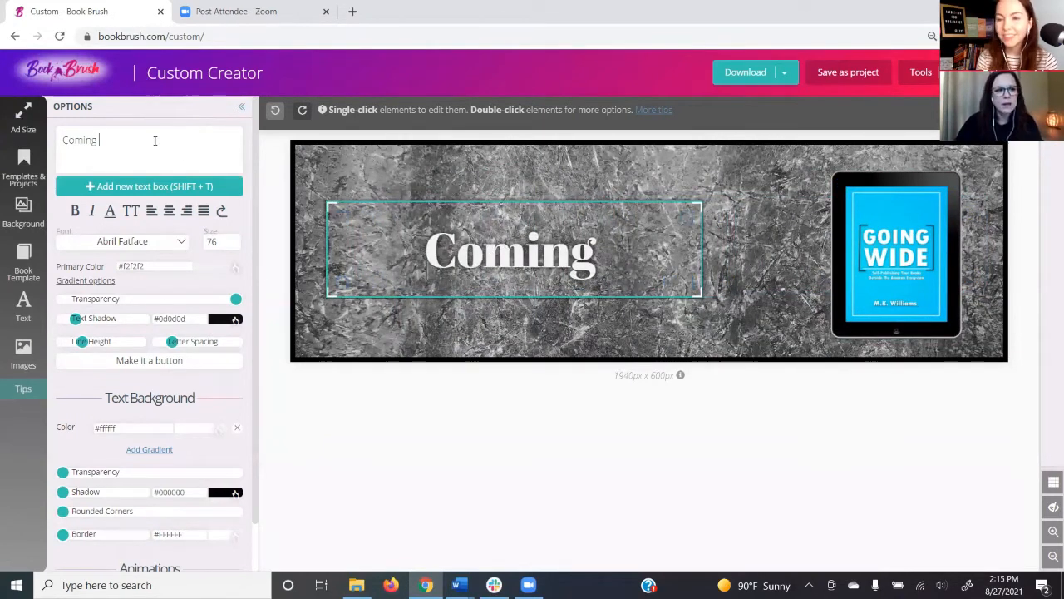
pyautogui.doubleClick(99, 140)
pyautogui.write('Oc')
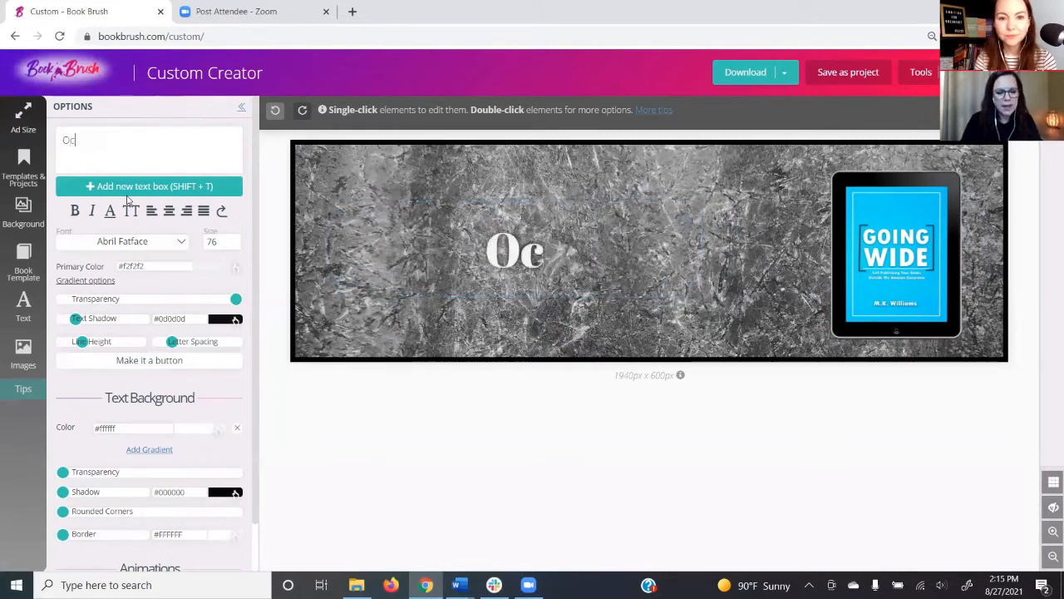
pyautogui.write('tober 5')
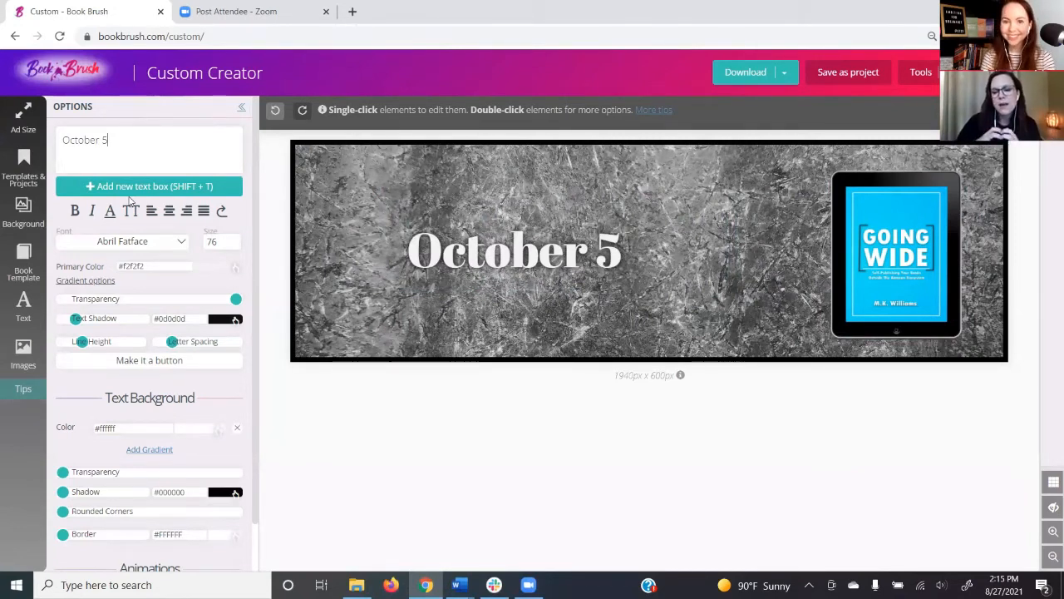
# Remove the gray texture and fill the background with the book cover's blue, #00d6fb, sampled with the eyedropper.
pyautogui.click(382, 200)
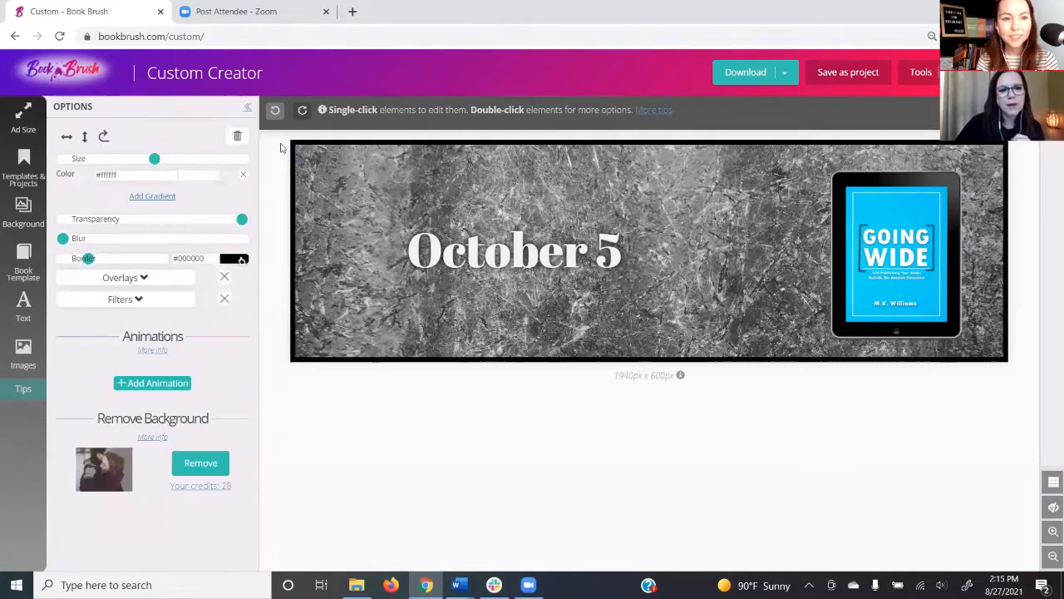
pyautogui.click(237, 135)
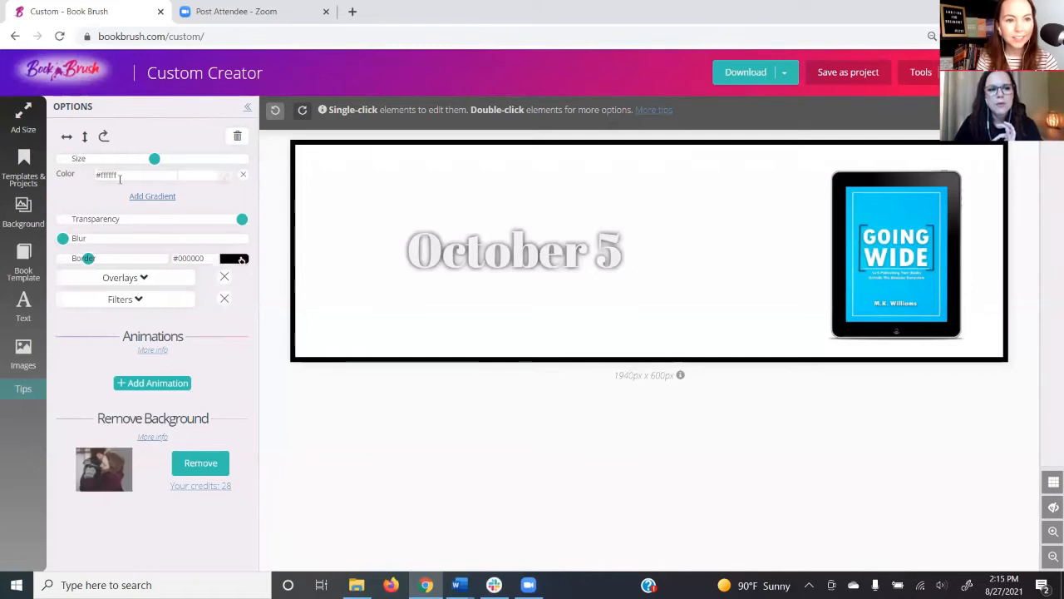
pyautogui.click(219, 178)
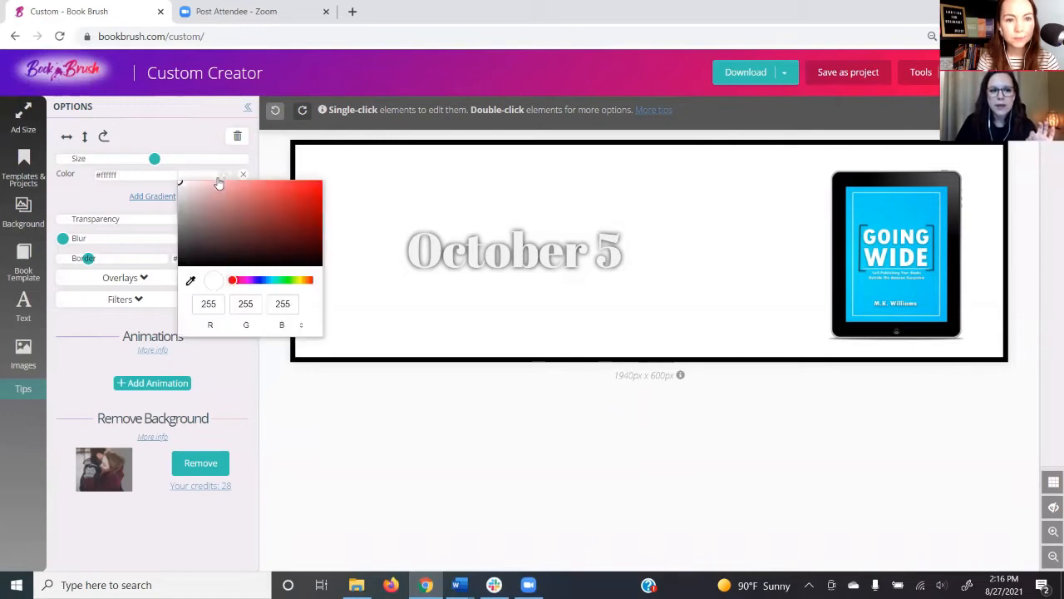
pyautogui.click(191, 283)
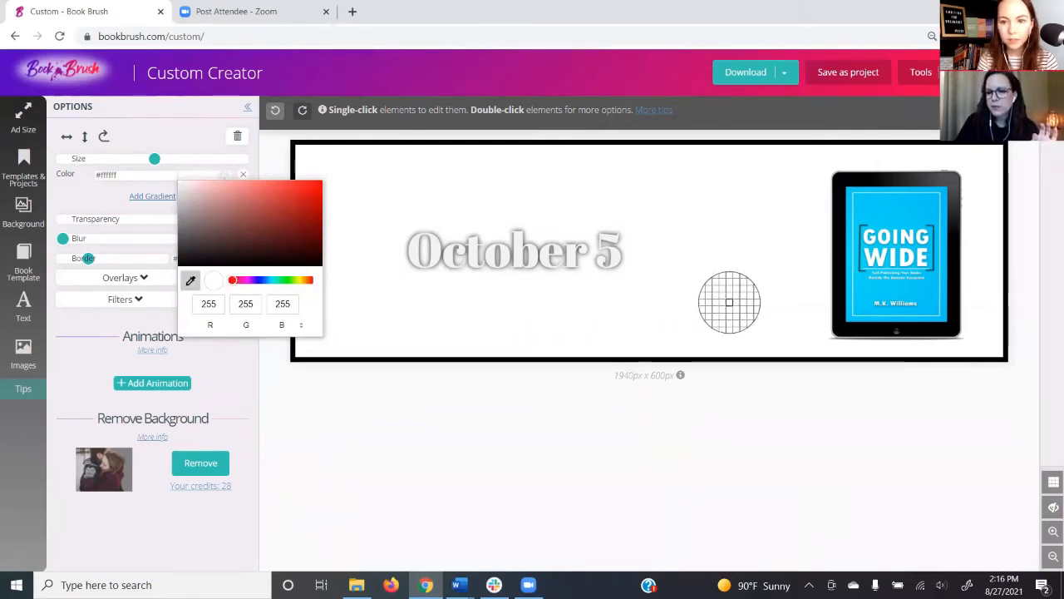
pyautogui.click(865, 300)
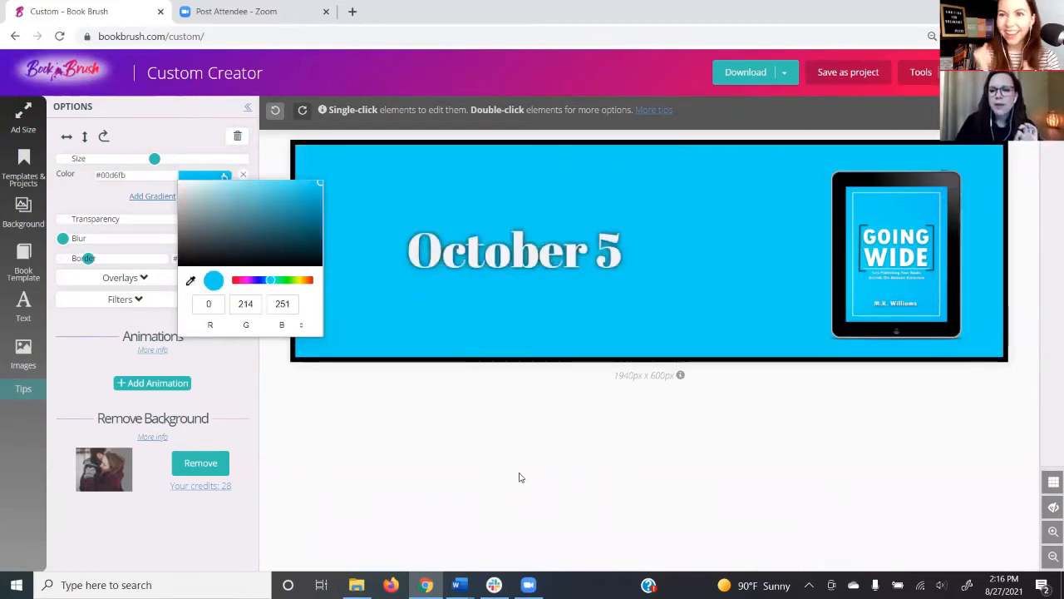
pyautogui.click(468, 499)
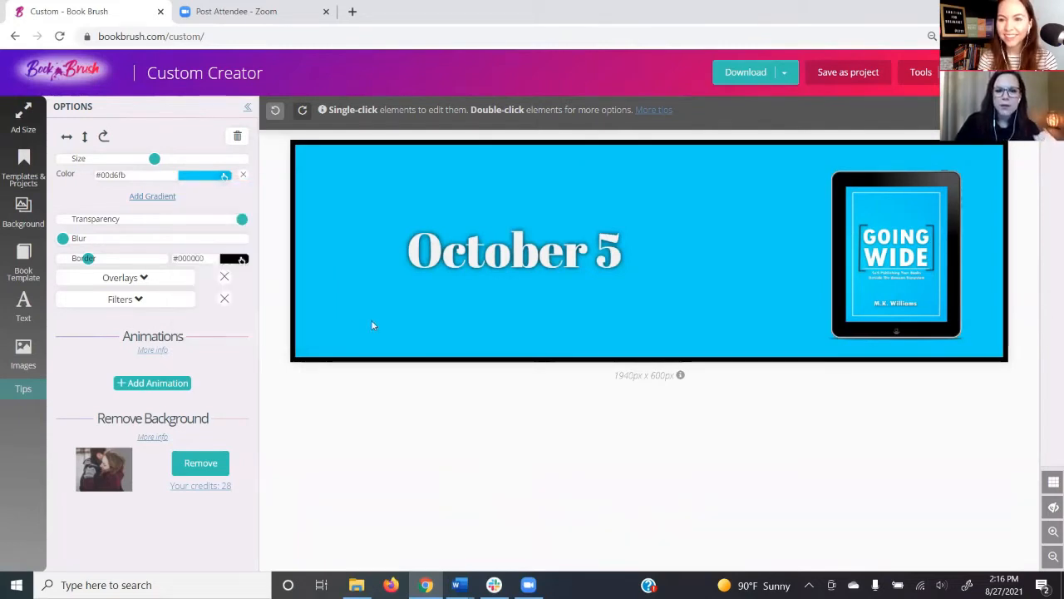
# Add a gradient from blue to white to the background and shift the tablet slightly inward from the right edge.
pyautogui.click(154, 197)
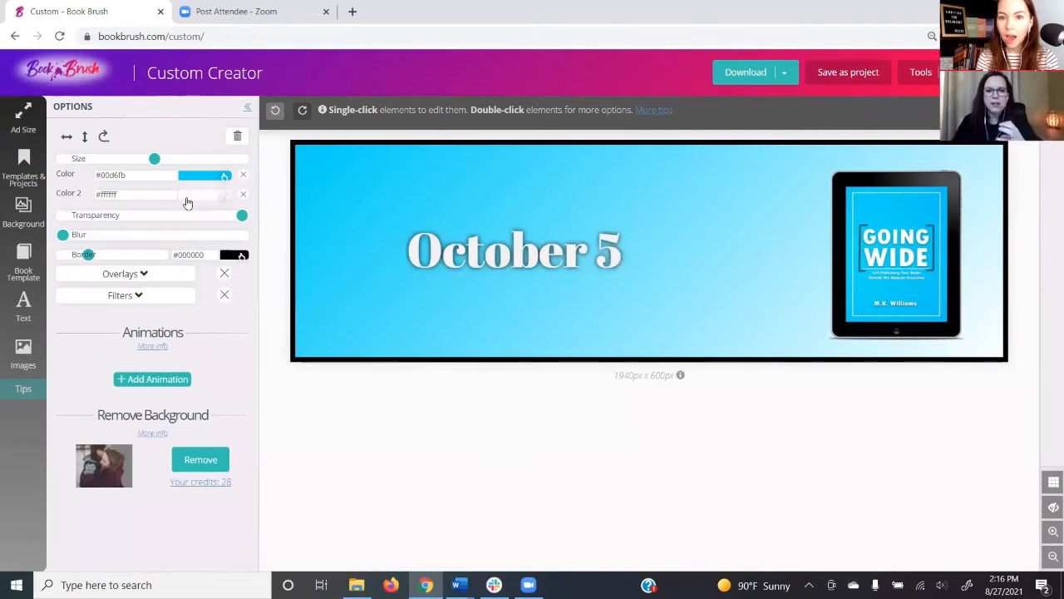
pyautogui.moveTo(830, 297); pyautogui.dragTo(790, 297)
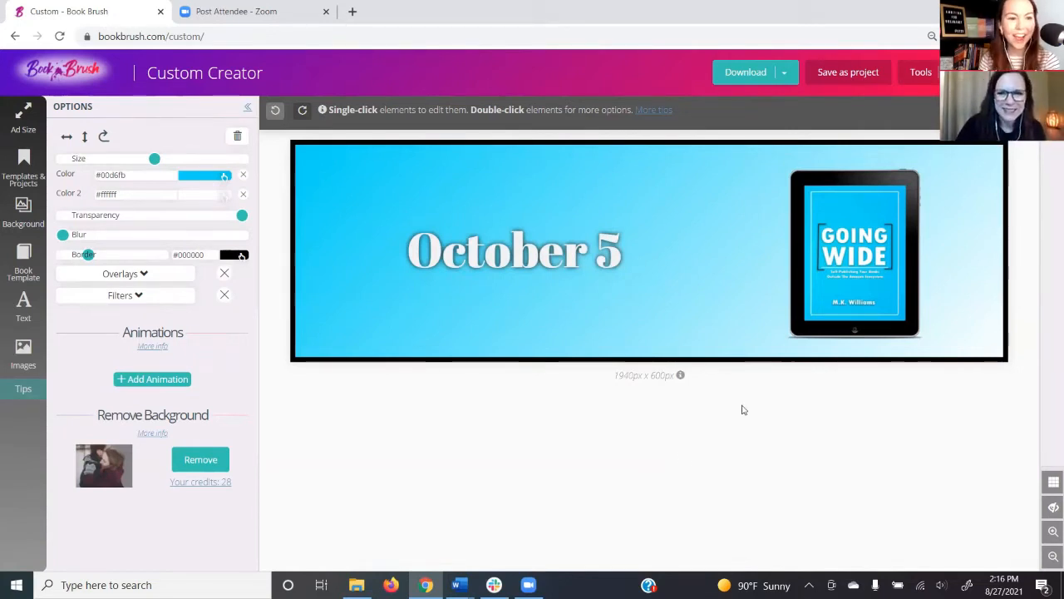
# Switch to the Instant Mockups tool and choose the Going Wide cover as the book to use.
pyautogui.click(921, 72)
pyautogui.click(879, 144)
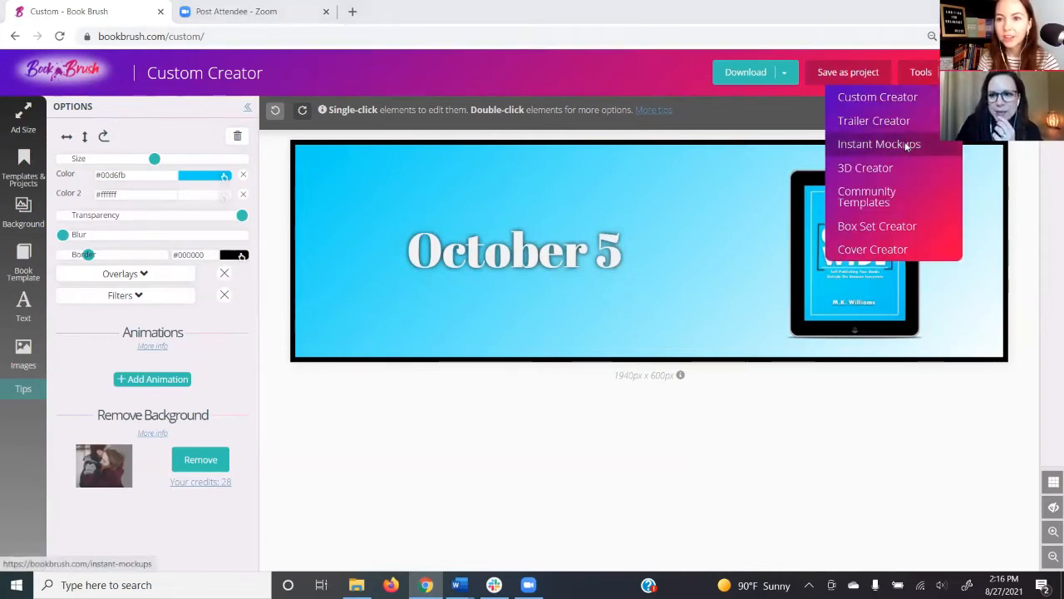
pyautogui.click(599, 114)
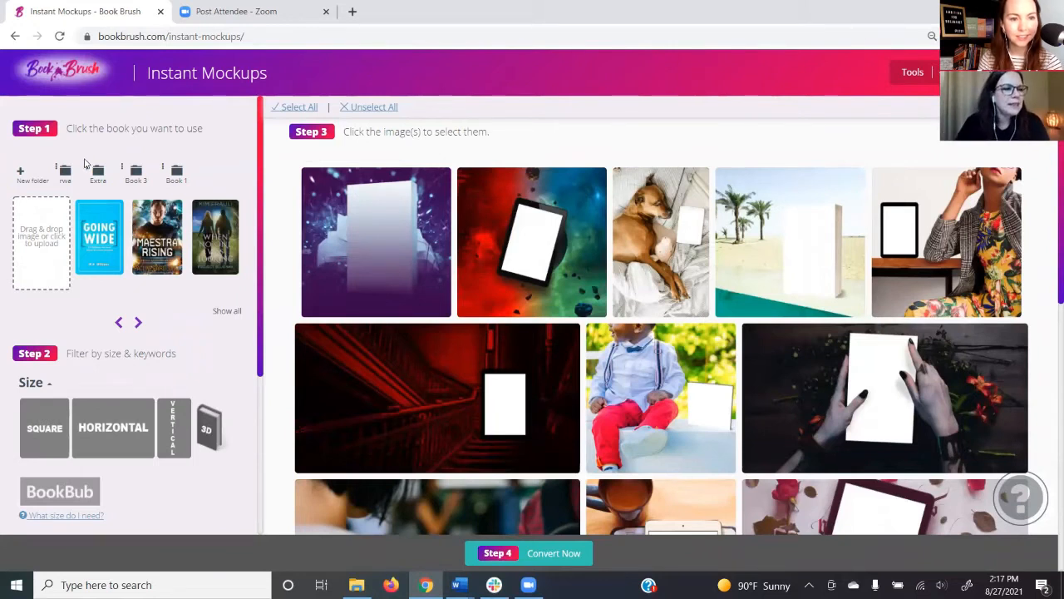
pyautogui.click(96, 236)
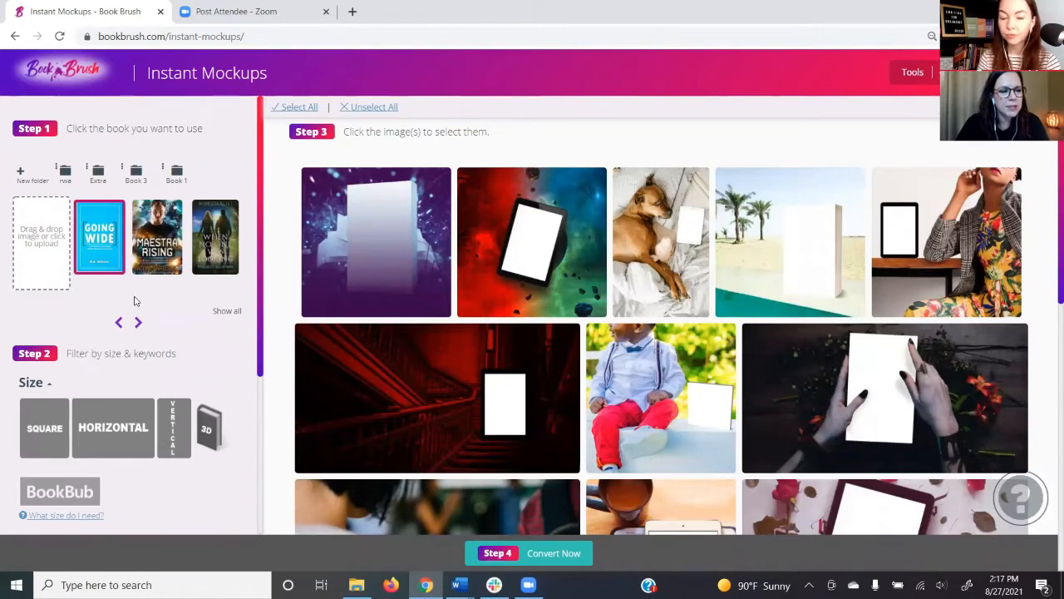
# Look over the size and keyword filters and show all the instant mockup templates.
pyautogui.scroll(-2, 199, 330)
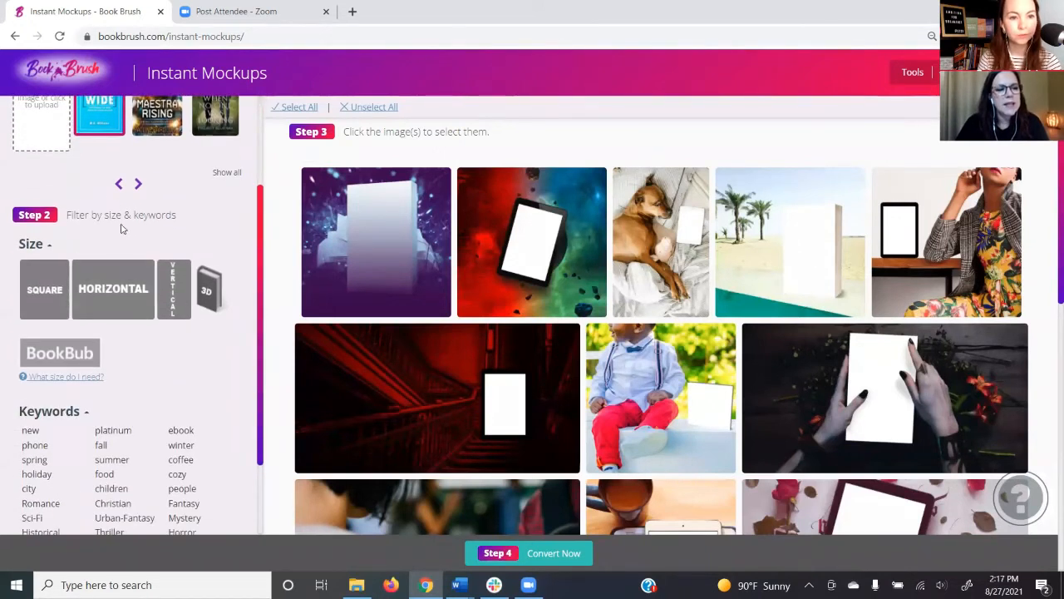
pyautogui.scroll(-1, 167, 214)
pyautogui.scroll(1, 200, 298)
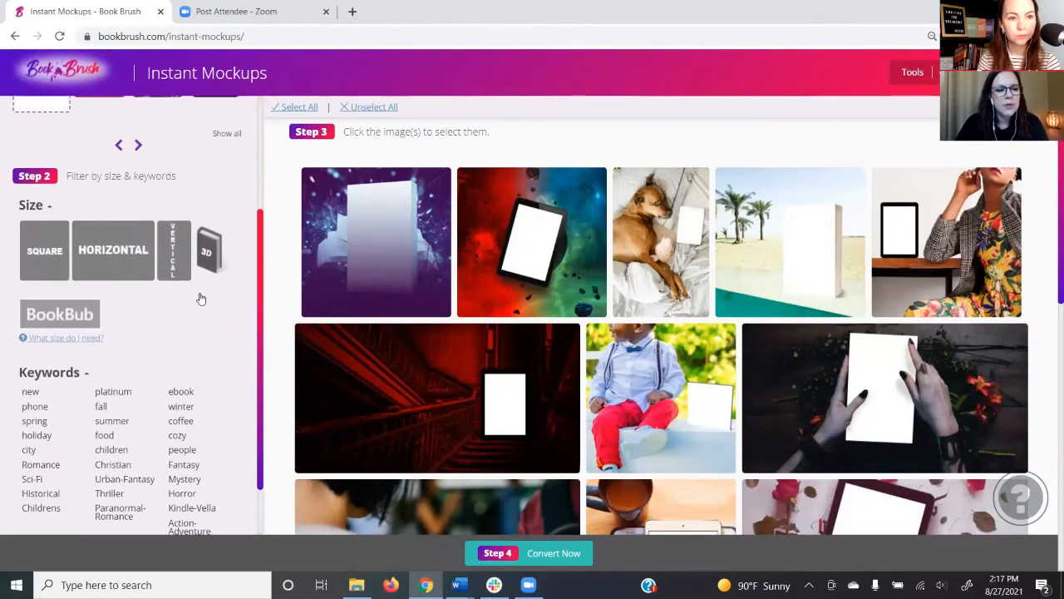
pyautogui.scroll(-6, 676, 246)
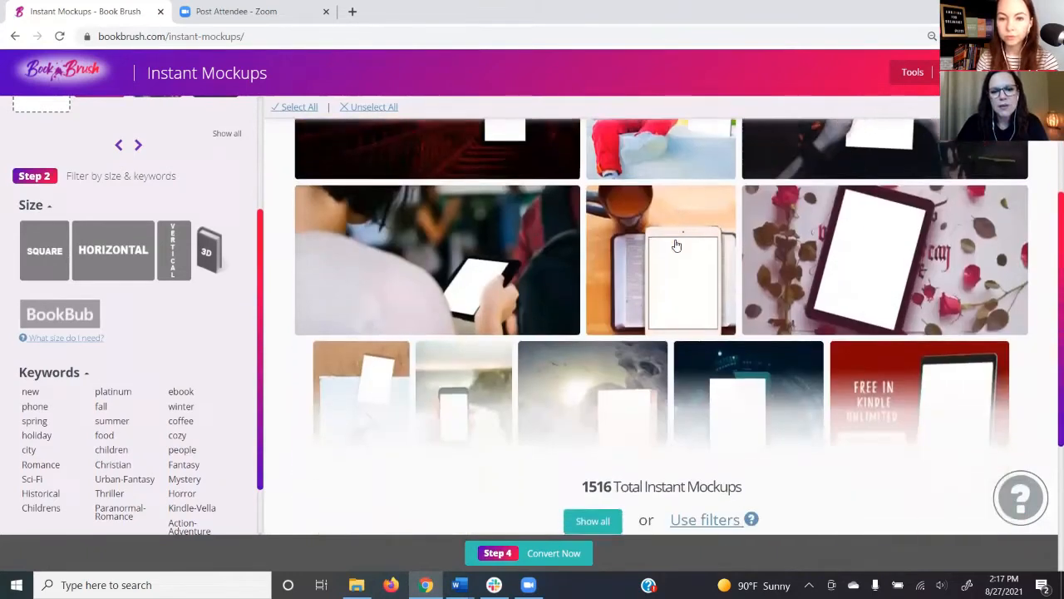
pyautogui.click(604, 344)
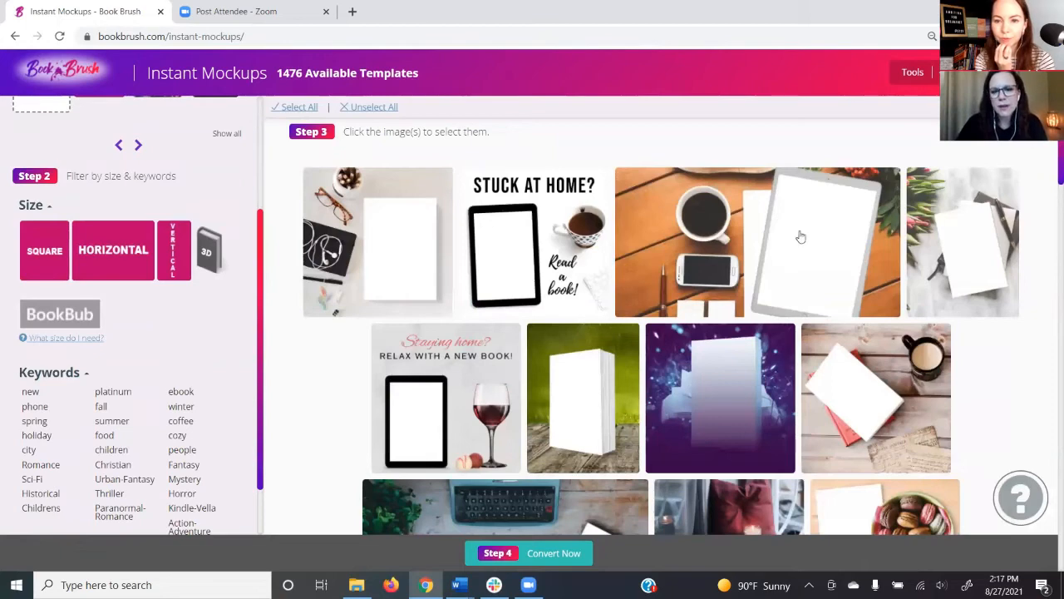
# Browse the unfiltered mockup templates and filter them by the keyword fall.
pyautogui.scroll(-2, 794, 235)
pyautogui.scroll(-10, 790, 205)
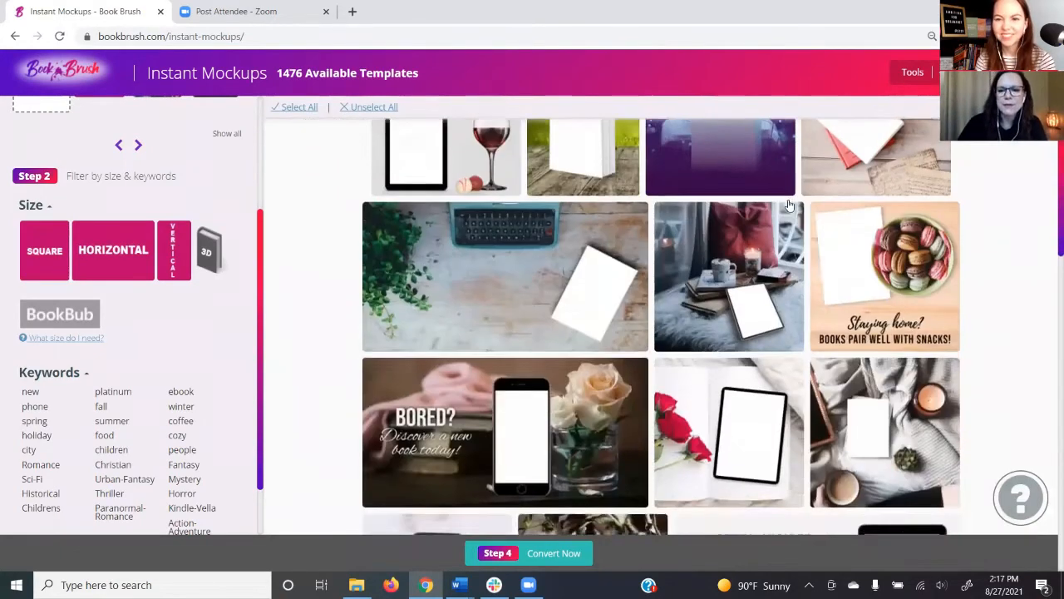
pyautogui.scroll(-5, 790, 204)
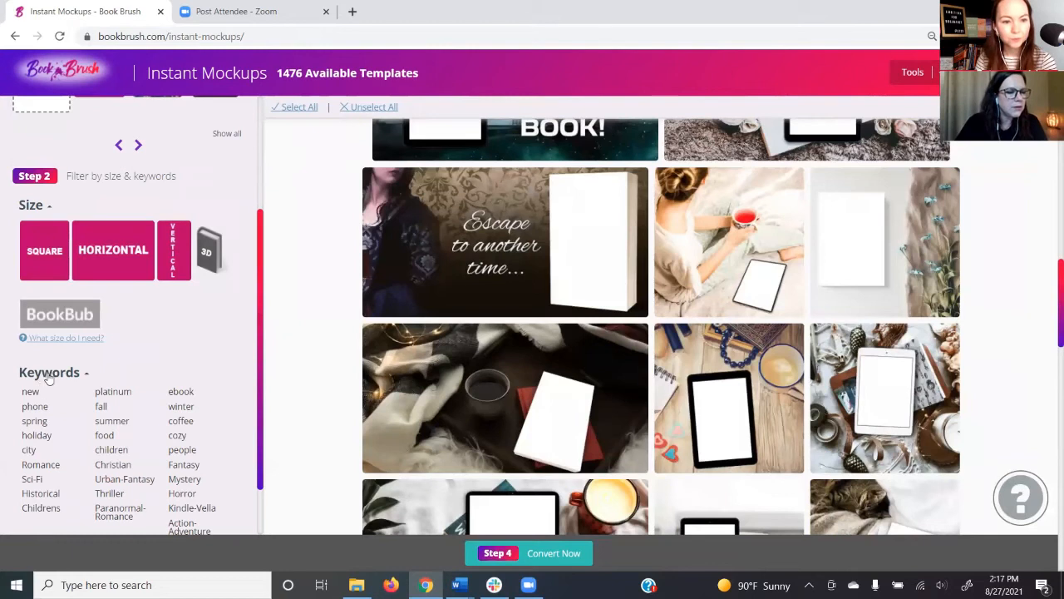
pyautogui.scroll(-1, 71, 379)
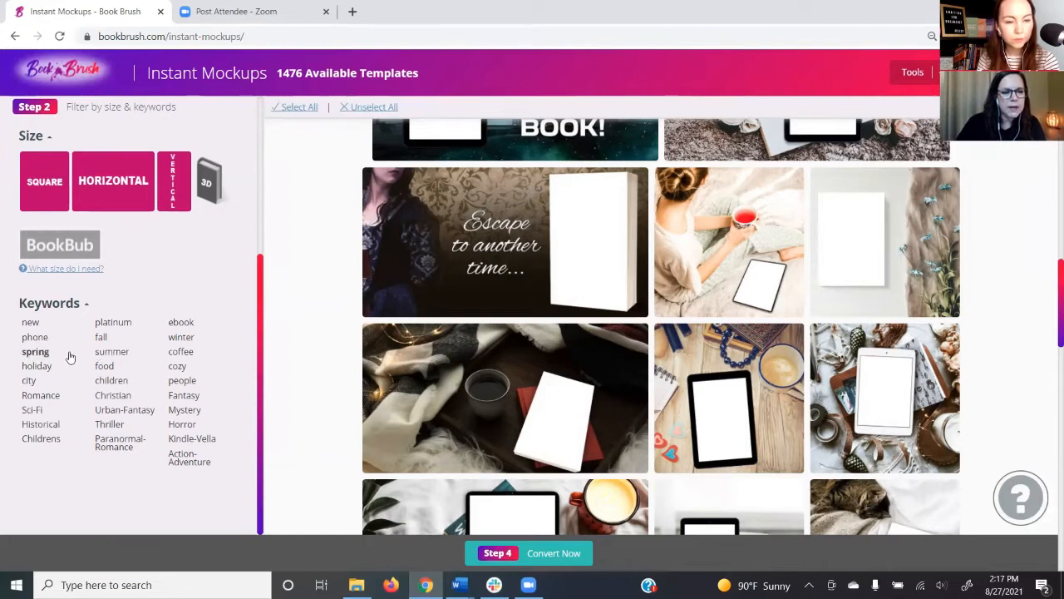
pyautogui.click(101, 336)
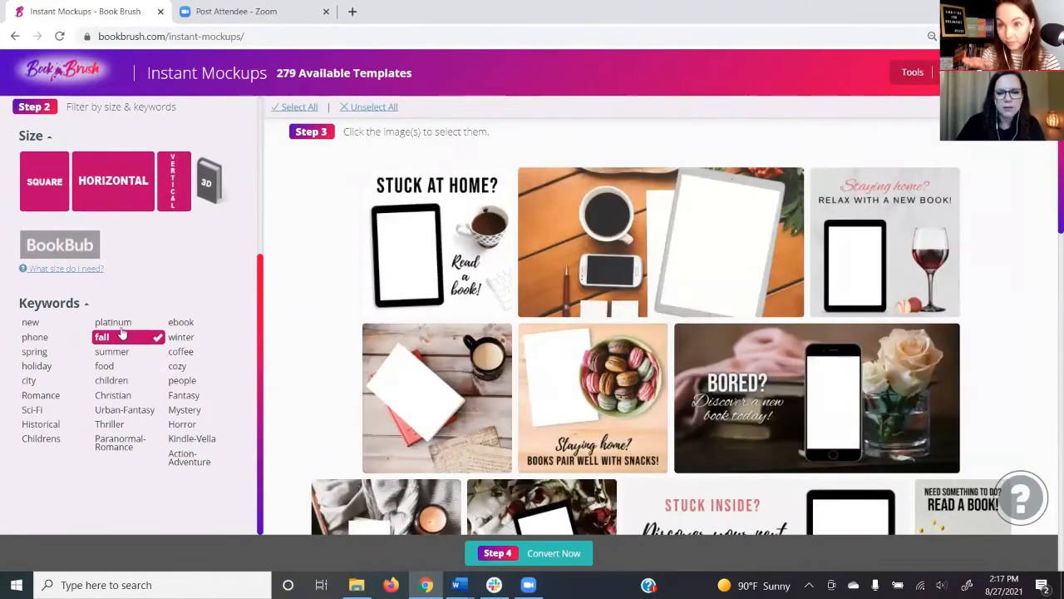
# Select the tablet on the wooden desk, the book with coffee and postcards, and the tablet beside the coffee mug and sweater.
pyautogui.click(688, 252)
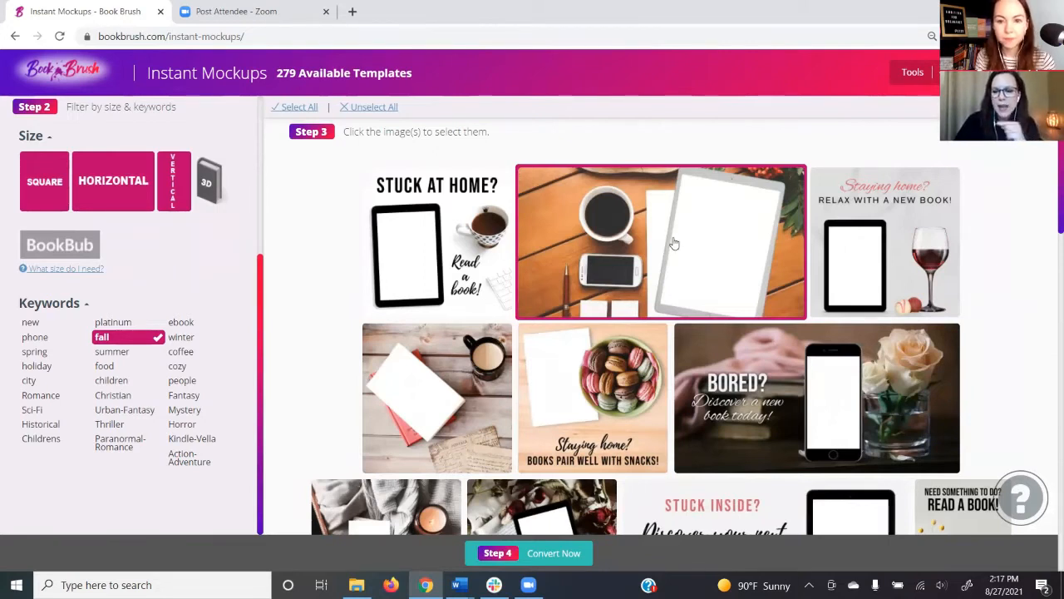
pyautogui.click(450, 394)
pyautogui.scroll(-3, 678, 381)
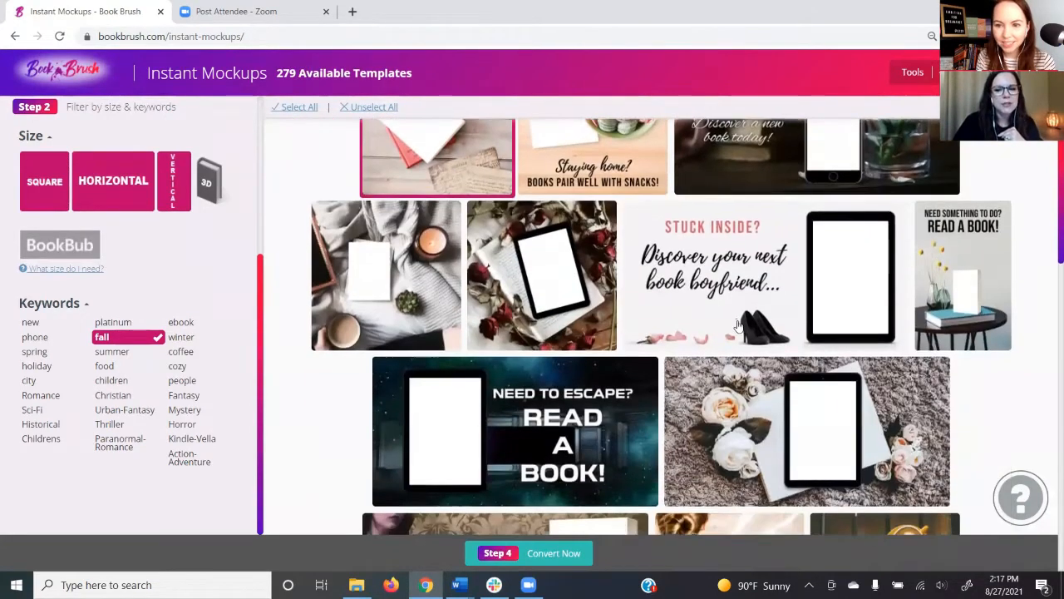
pyautogui.scroll(-3, 739, 325)
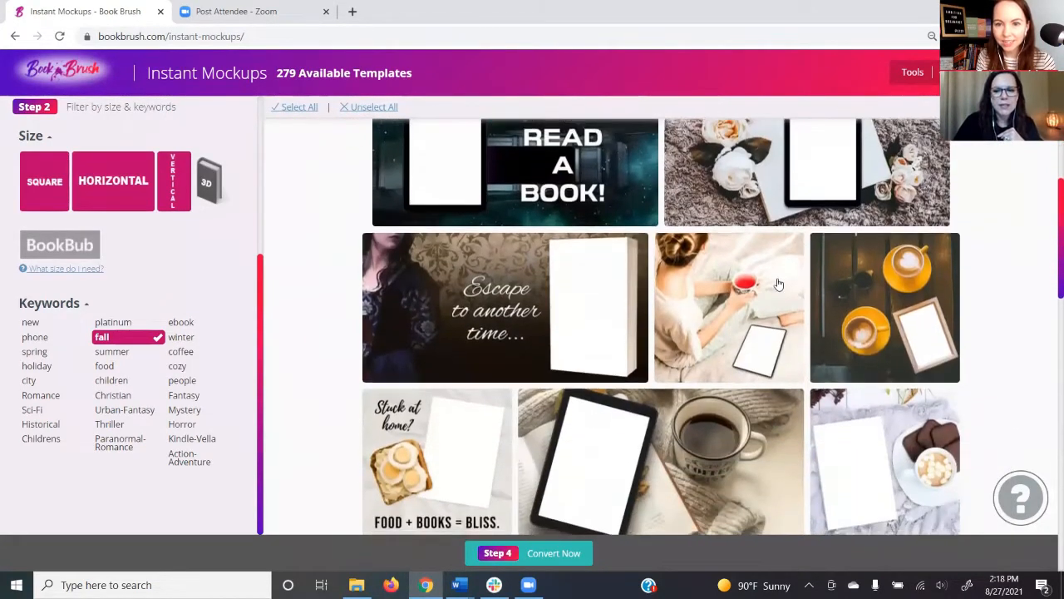
pyautogui.scroll(-2, 778, 285)
pyautogui.click(708, 334)
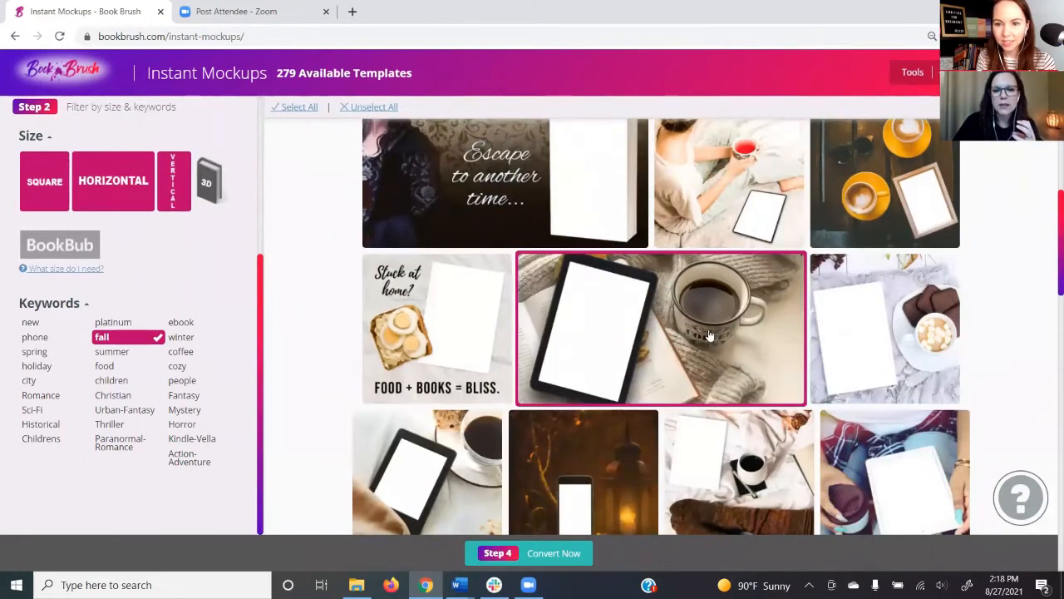
# Add the blanket-and-coffee tablet, the tablet held on a lap with a cup, and the tablet beside the blue handbag to the selection.
pyautogui.scroll(-3, 707, 335)
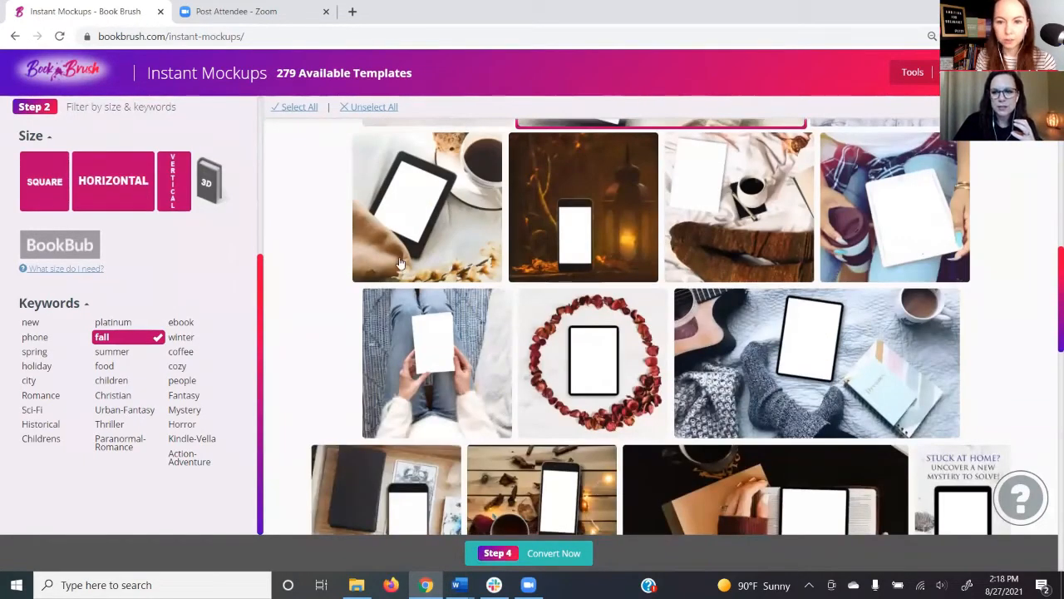
pyautogui.click(408, 260)
pyautogui.click(927, 221)
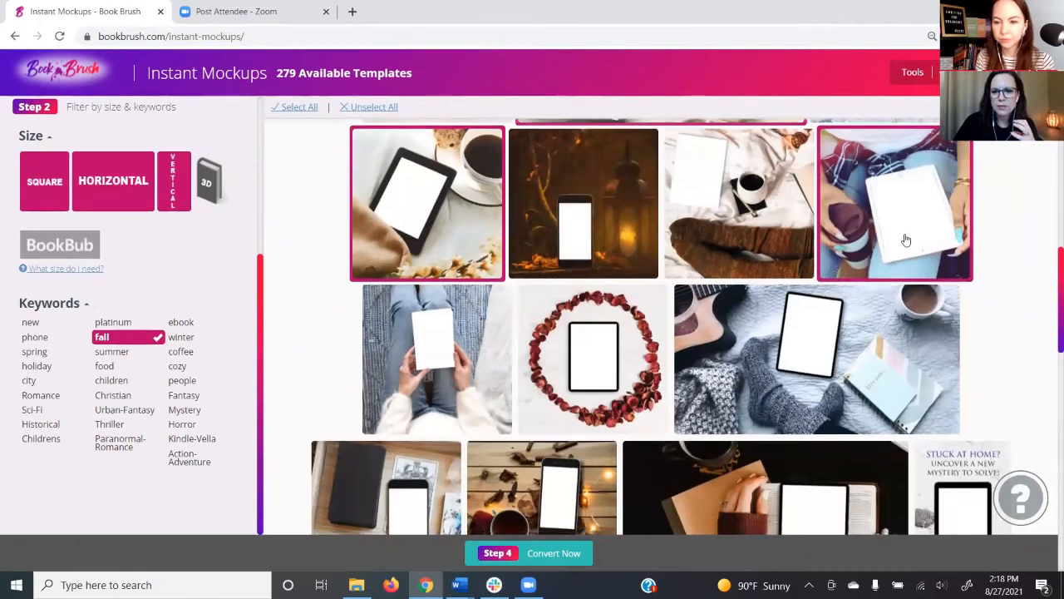
pyautogui.scroll(-4, 903, 238)
pyautogui.scroll(-1, 877, 243)
pyautogui.click(710, 259)
# Add the tablet held above the brick pavement and the tablet beside the laptop and brown leather bag to the selection.
pyautogui.scroll(-1, 726, 285)
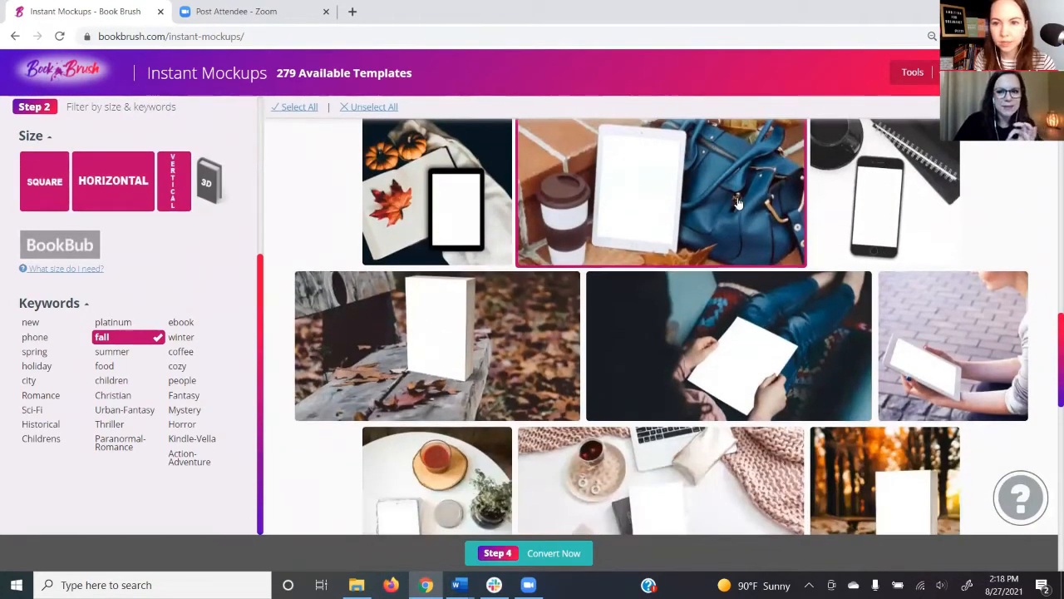
pyautogui.scroll(-1, 883, 237)
pyautogui.scroll(-1, 883, 237)
pyautogui.click(921, 231)
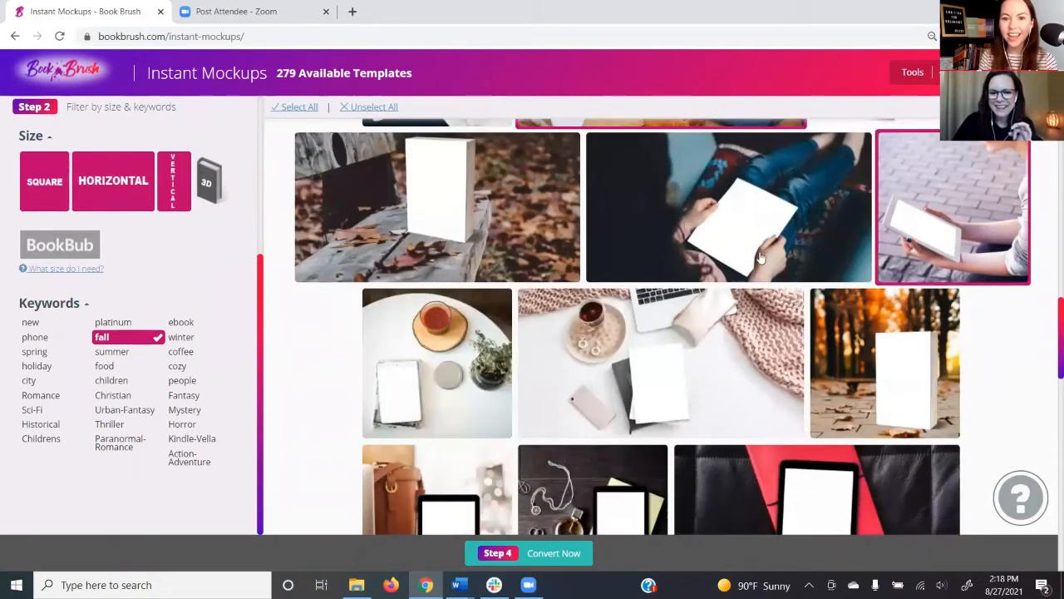
pyautogui.scroll(-3, 915, 241)
pyautogui.click(460, 298)
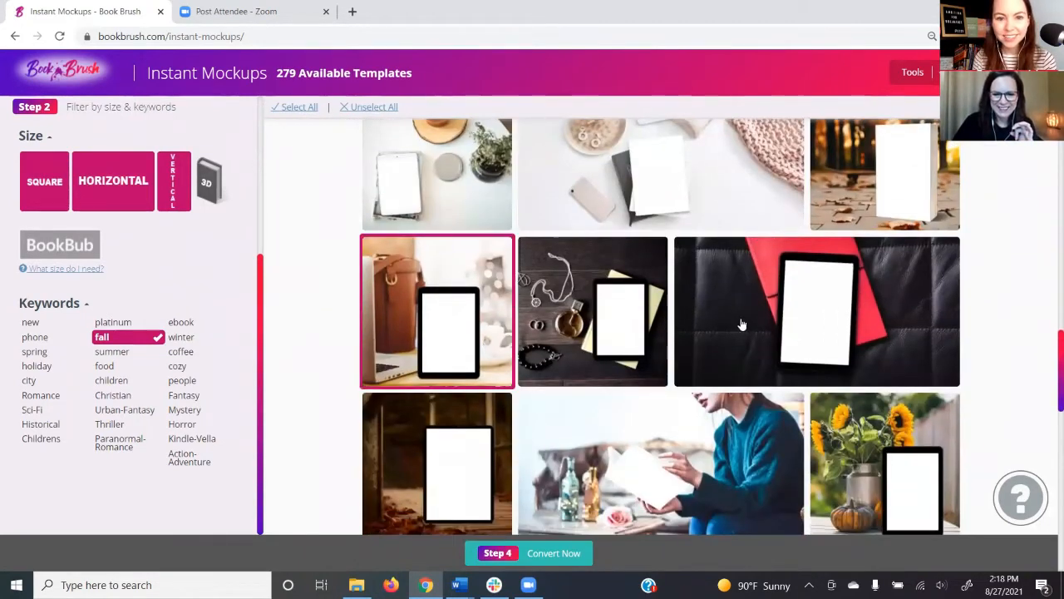
# Add the white-bed tablet with latte, the tablet in the pumpkin wreath, and the book held in fuzzy sleeves to the selection.
pyautogui.scroll(-3, 739, 320)
pyautogui.scroll(-4, 735, 320)
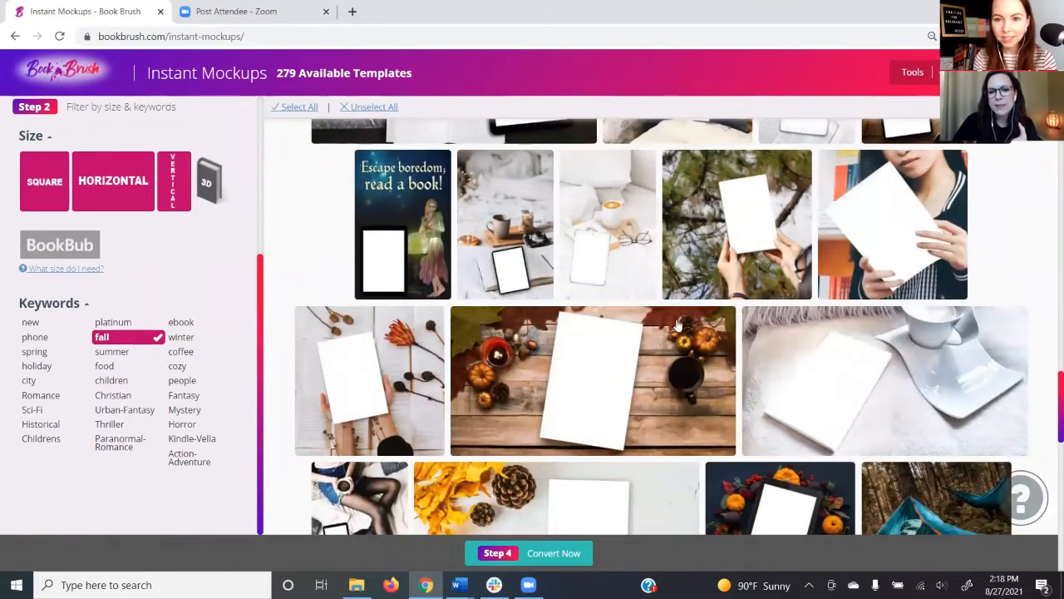
pyautogui.click(636, 282)
pyautogui.scroll(-2, 663, 363)
pyautogui.scroll(-2, 665, 366)
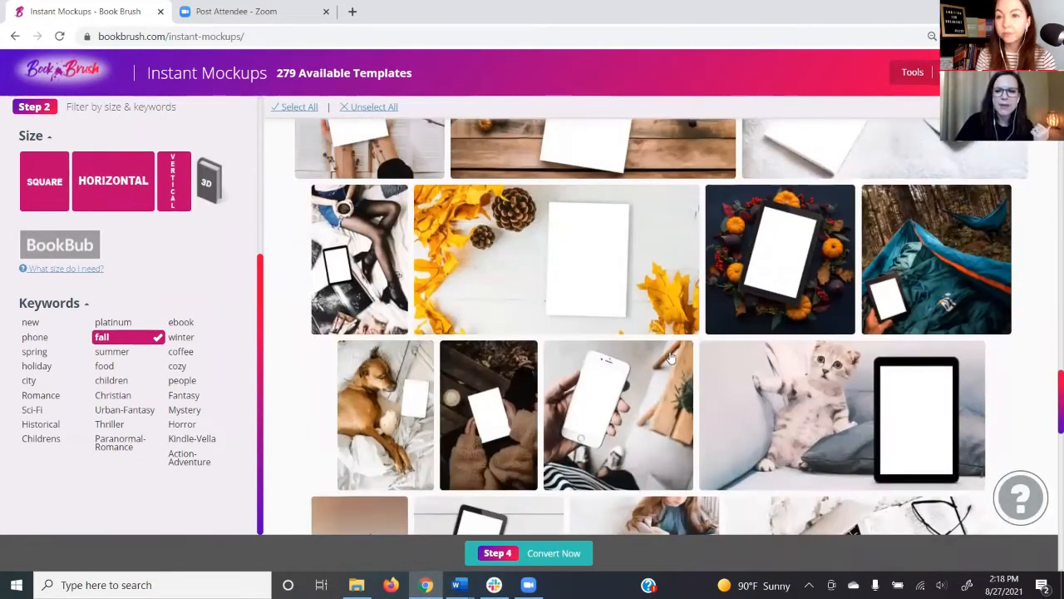
pyautogui.click(779, 261)
pyautogui.click(503, 404)
# Convert the selected templates into mockups with the book cover and download the finished images.
pyautogui.scroll(-3, 672, 375)
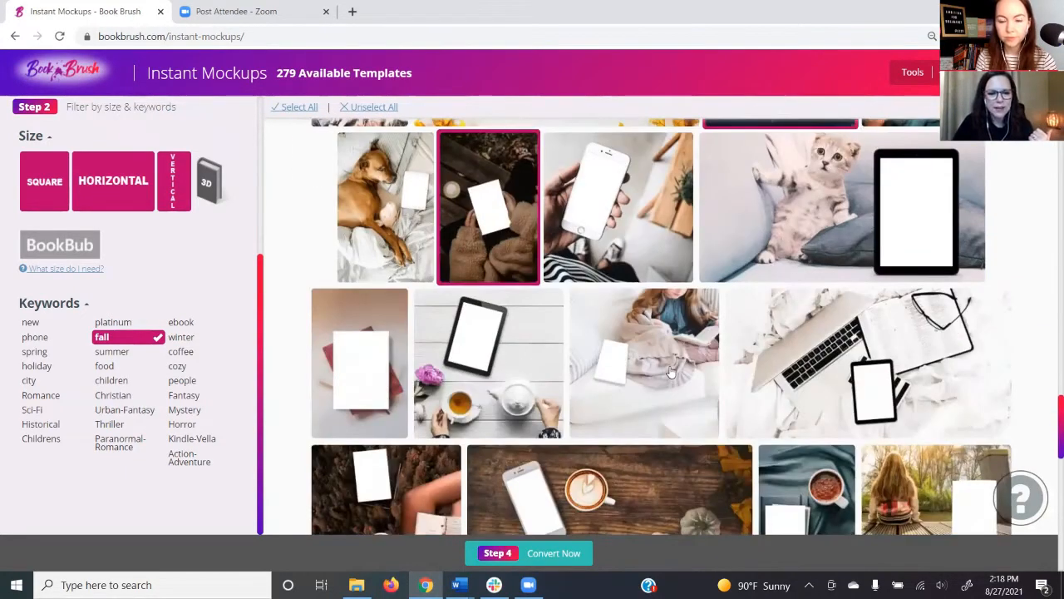
pyautogui.scroll(-2, 669, 373)
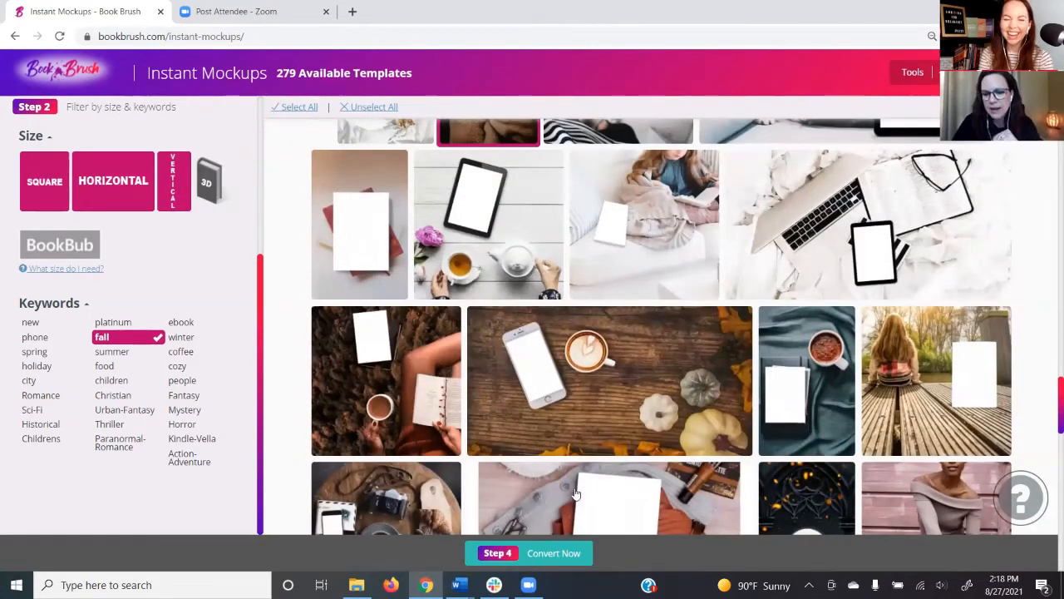
pyautogui.click(540, 559)
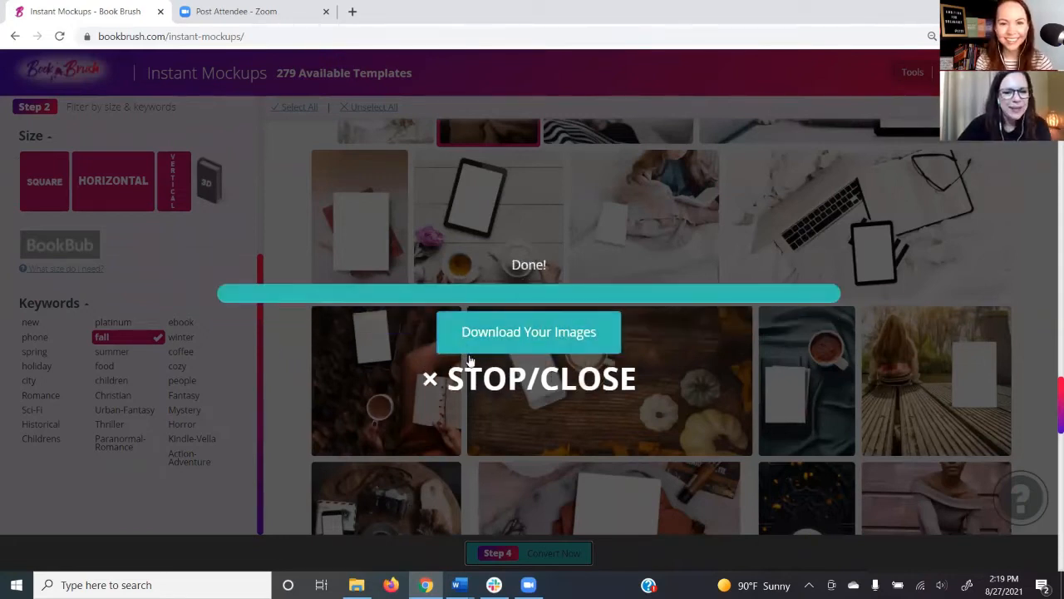
pyautogui.click(524, 335)
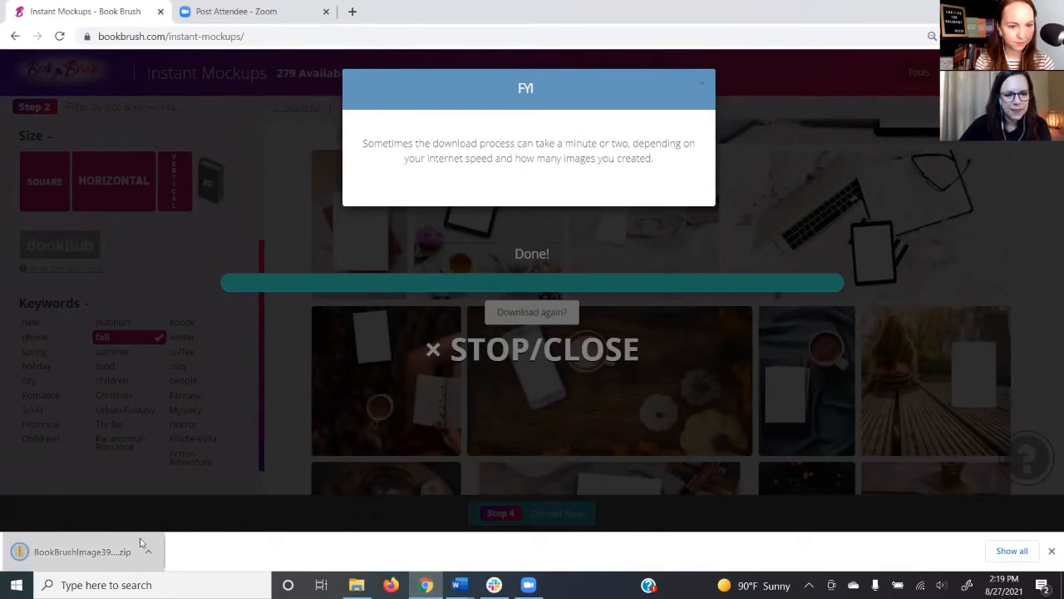
# Open the downloaded mockup ZIP and extract all its files to the suggested folder in Downloads.
pyautogui.click(84, 551)
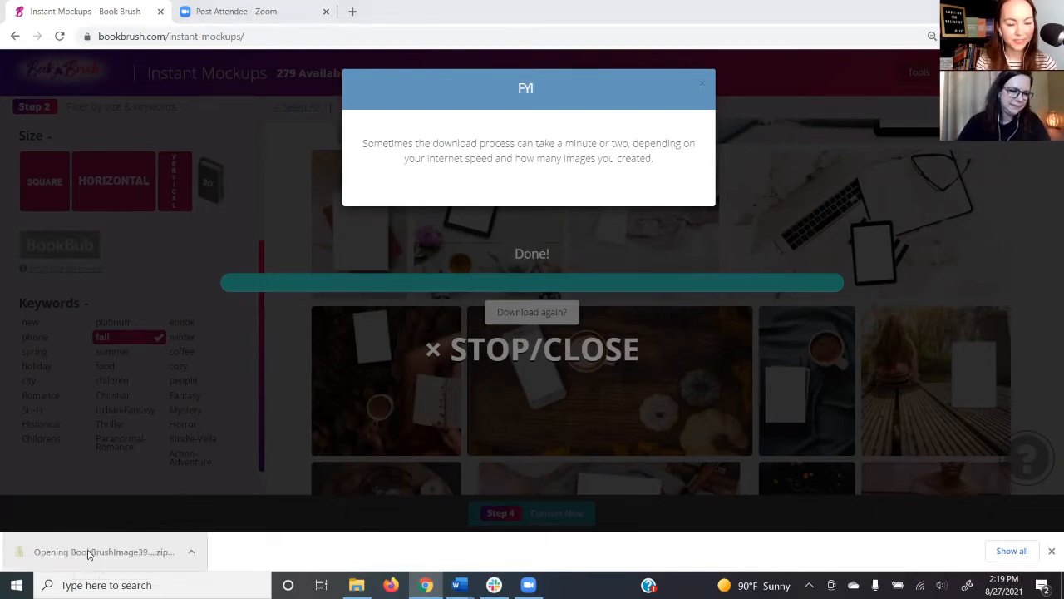
pyautogui.click(215, 194)
pyautogui.click(242, 102)
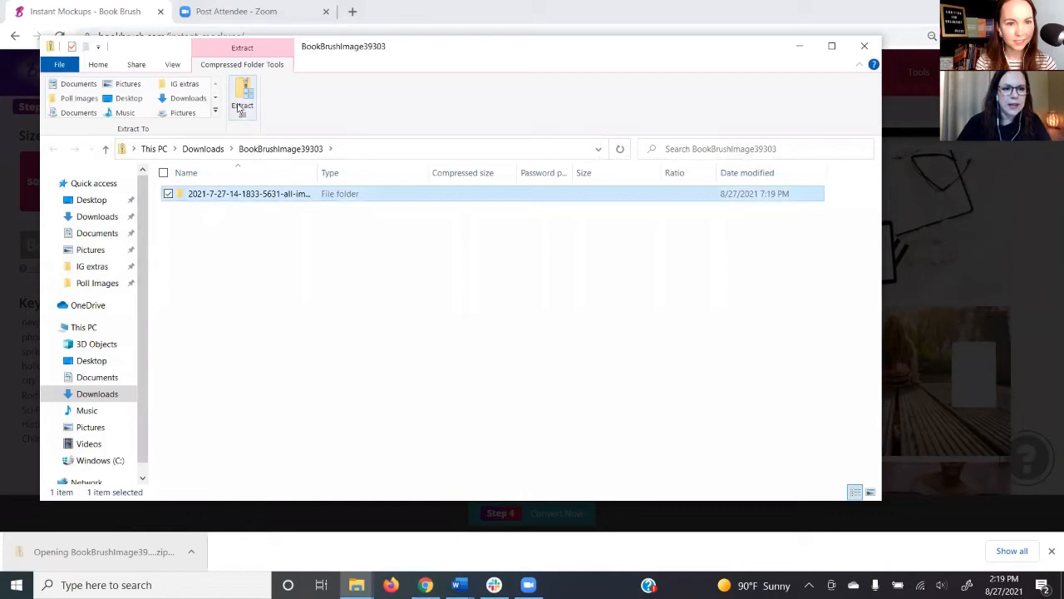
pyautogui.click(640, 434)
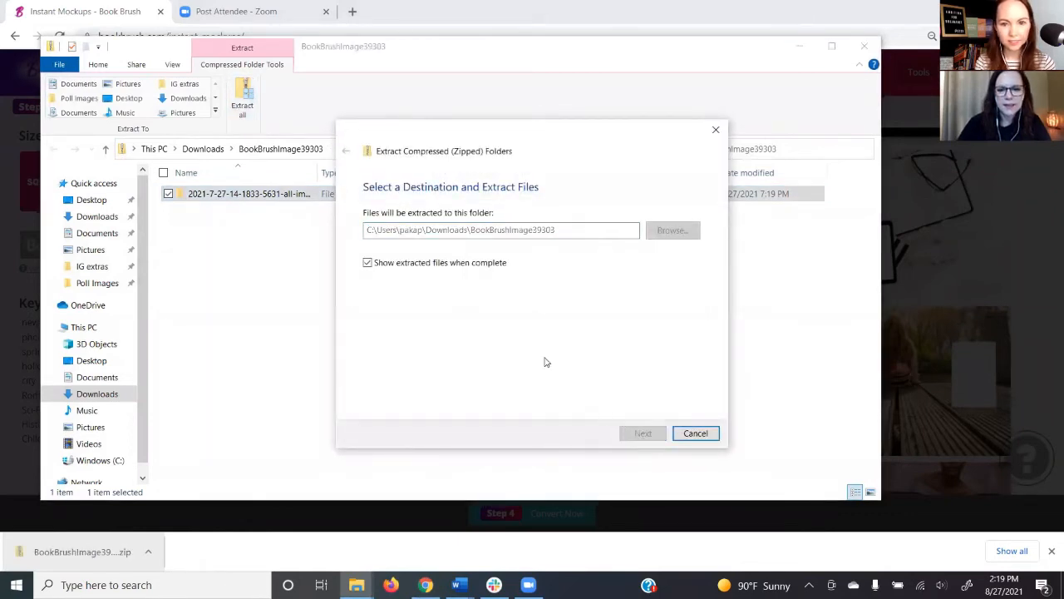
# Open the extracted all-images folder and view BookBrushImage1.png.
pyautogui.click(270, 211)
pyautogui.doubleClick(271, 211)
pyautogui.doubleClick(205, 218)
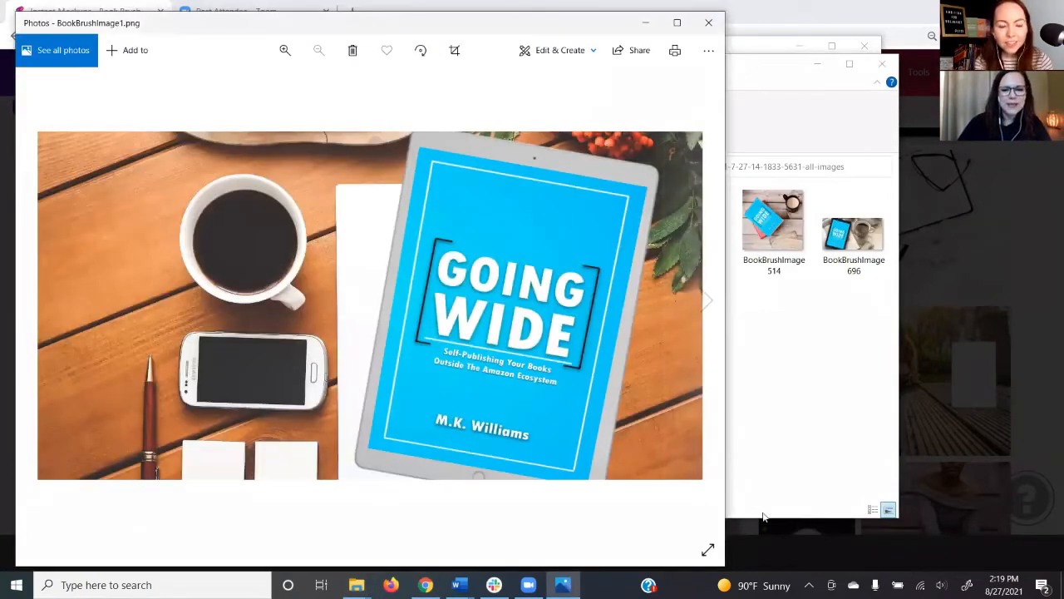
# Page through the downloaded mockup images to check how the cover looks in each scene.
pyautogui.click(705, 299)
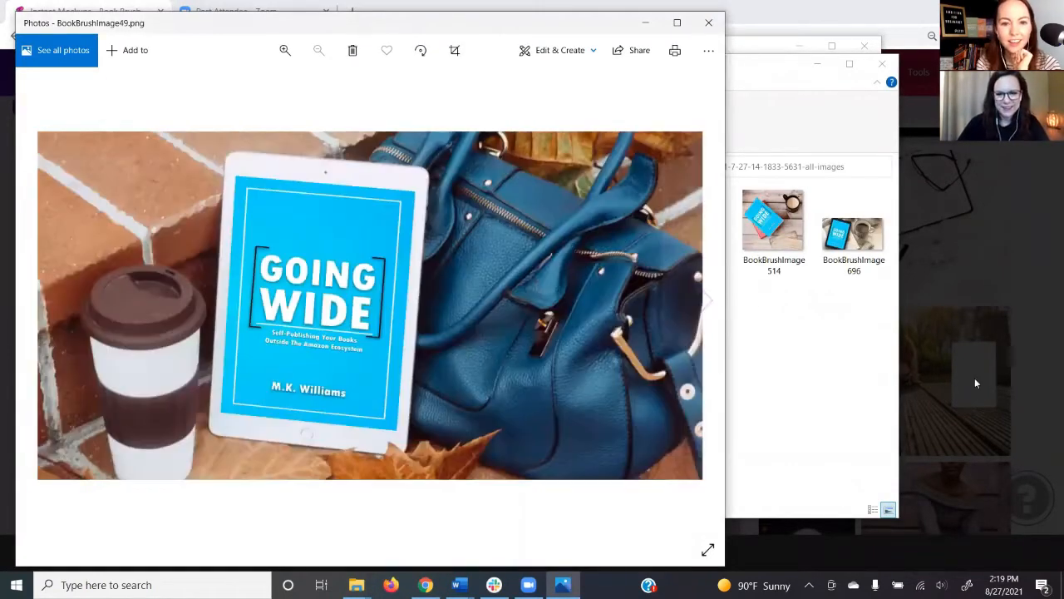
pyautogui.click(705, 302)
pyautogui.click(705, 301)
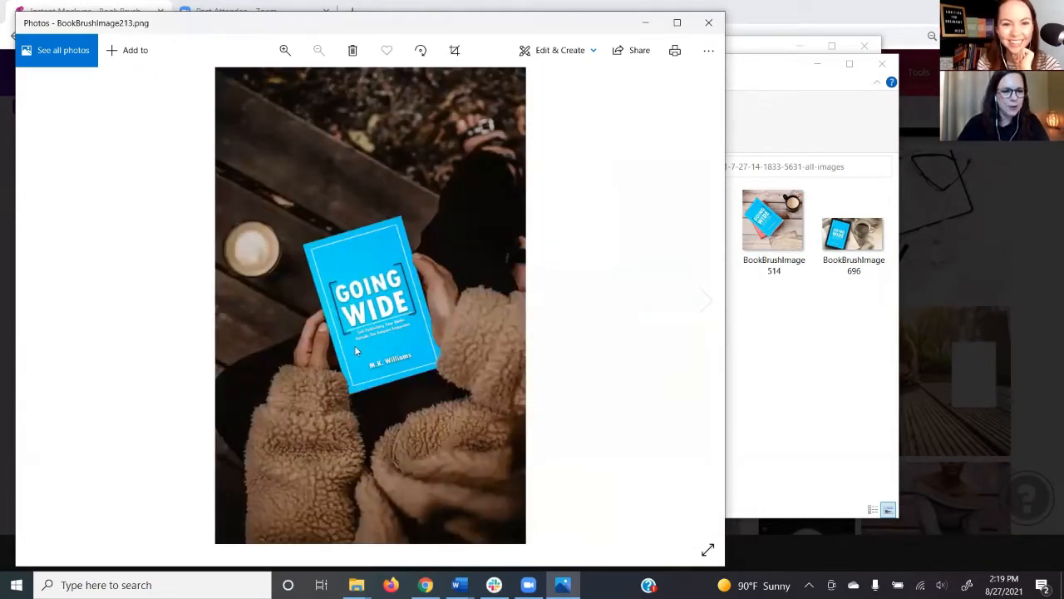
pyautogui.click(29, 304)
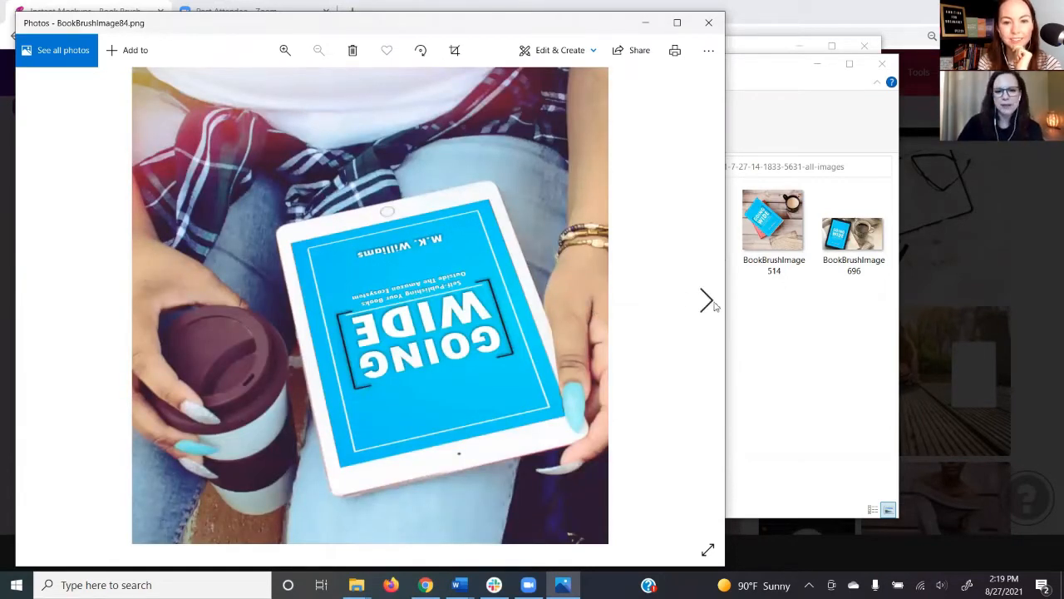
pyautogui.click(708, 301)
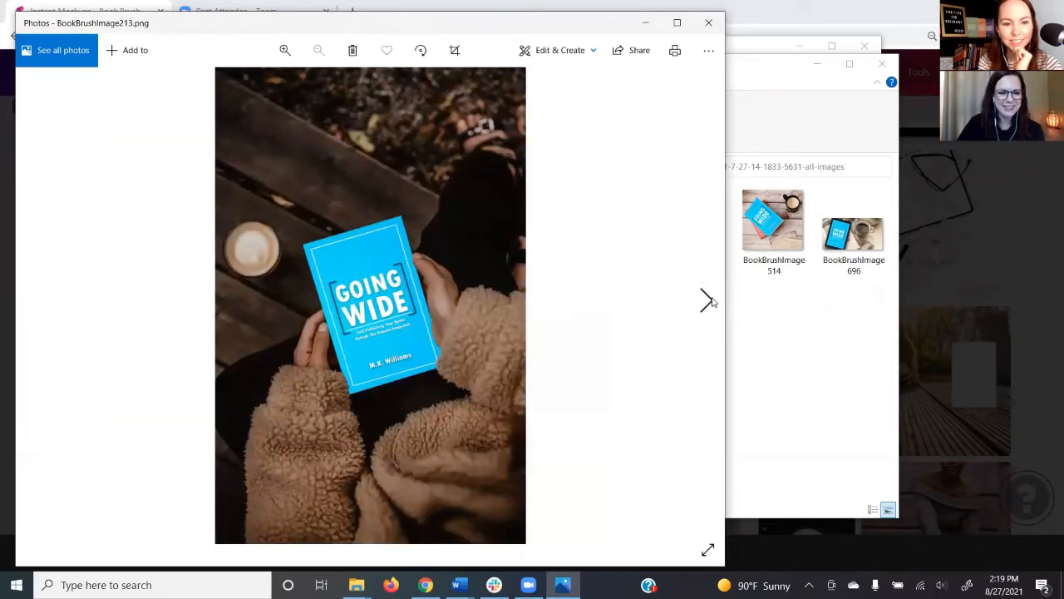
pyautogui.click(709, 303)
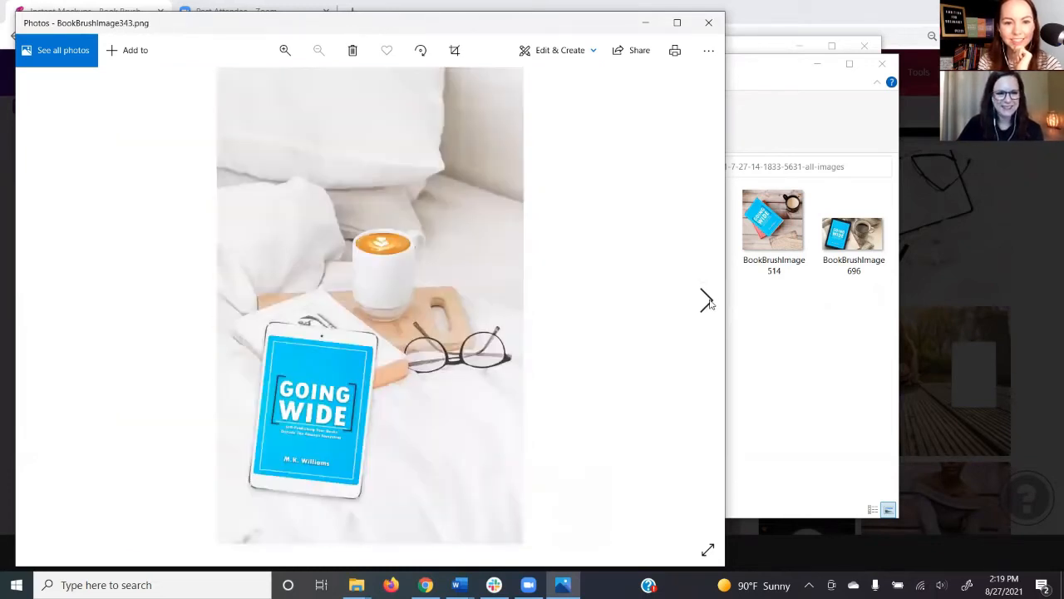
pyautogui.click(707, 301)
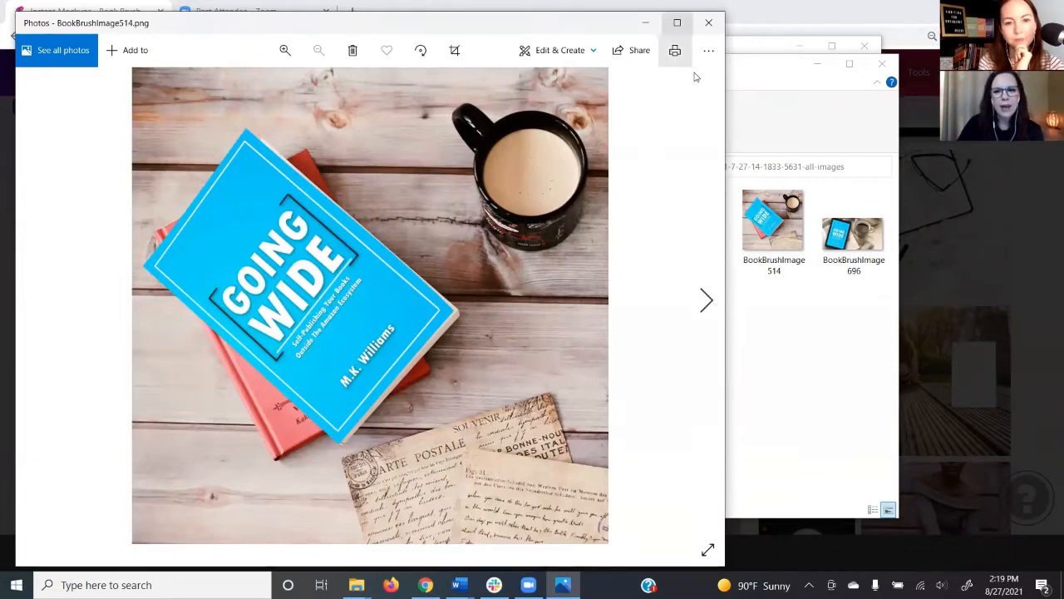
pyautogui.click(707, 306)
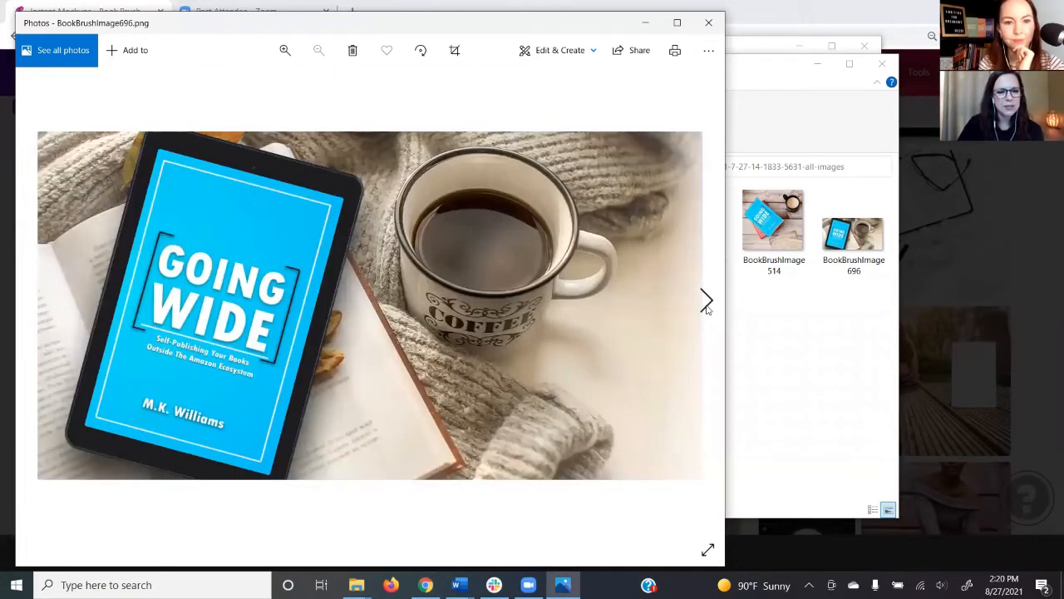
pyautogui.click(708, 302)
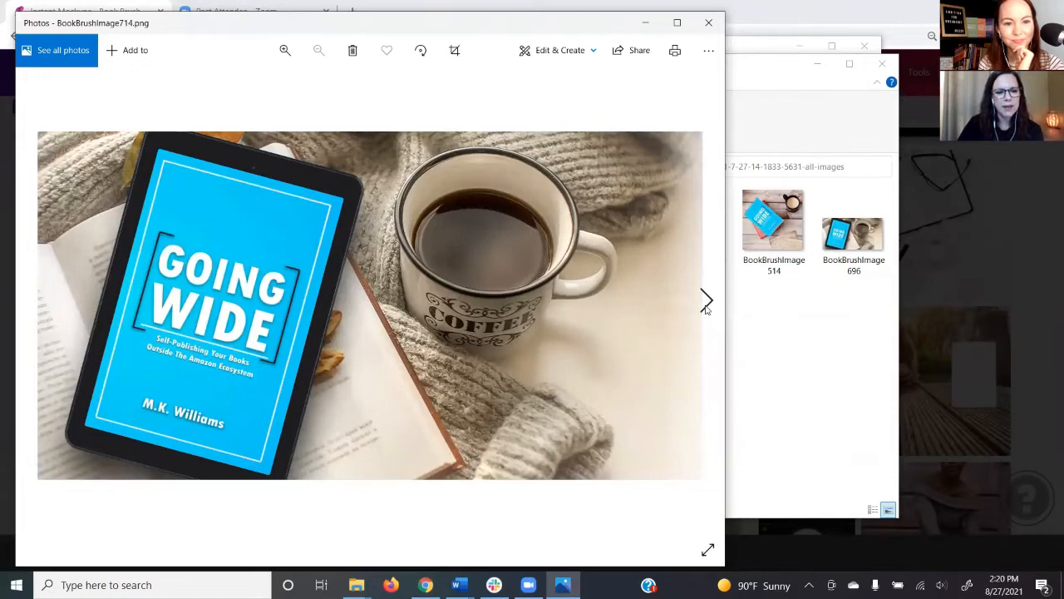
pyautogui.click(711, 299)
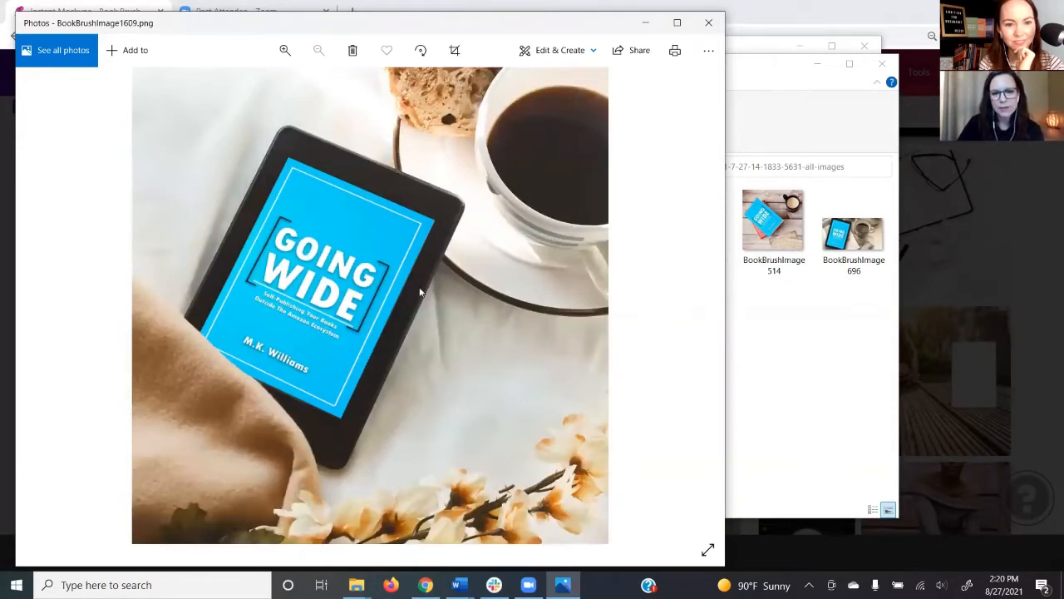
# Close the photo viewer and both folder windows, and dismiss the FYI download notice in Book Brush.
pyautogui.click(709, 22)
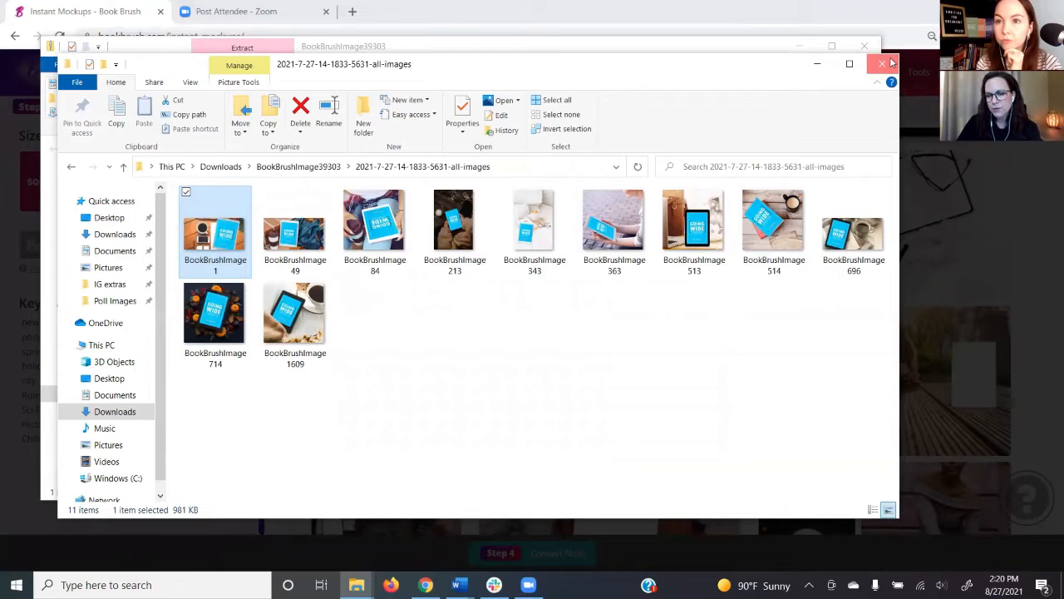
pyautogui.click(874, 64)
pyautogui.click(865, 48)
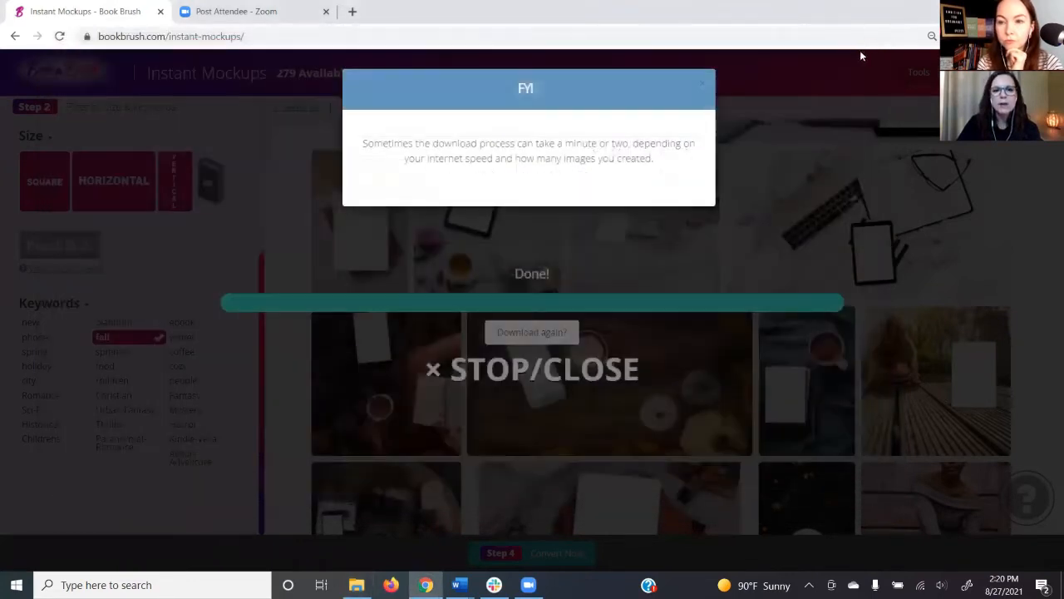
pyautogui.click(703, 92)
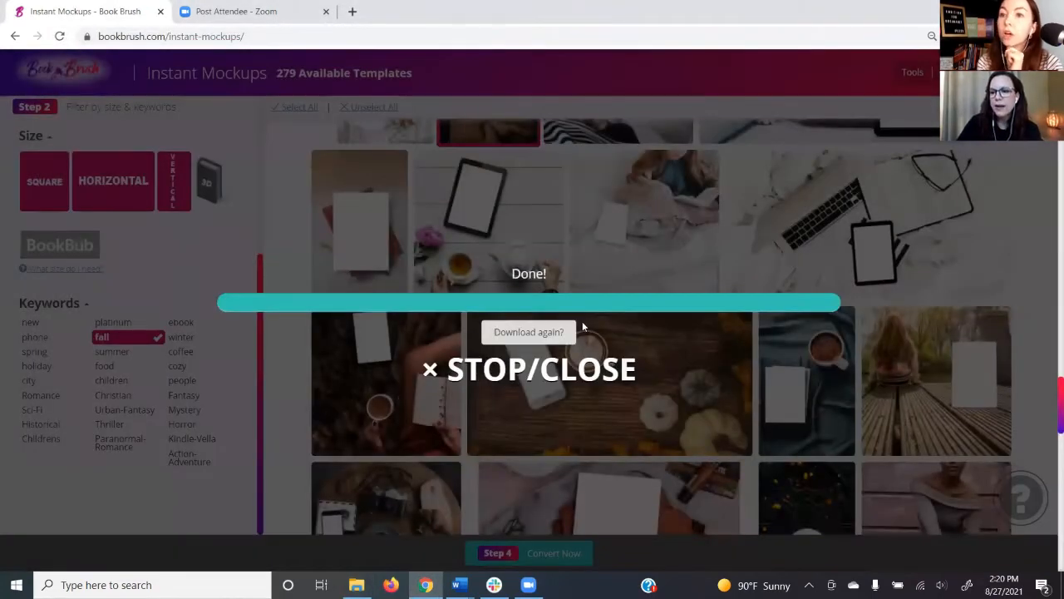
# Close the finished mockup download, switch to Custom Creator and start a blank 1080x1080 Instagram photo design.
pyautogui.click(484, 345)
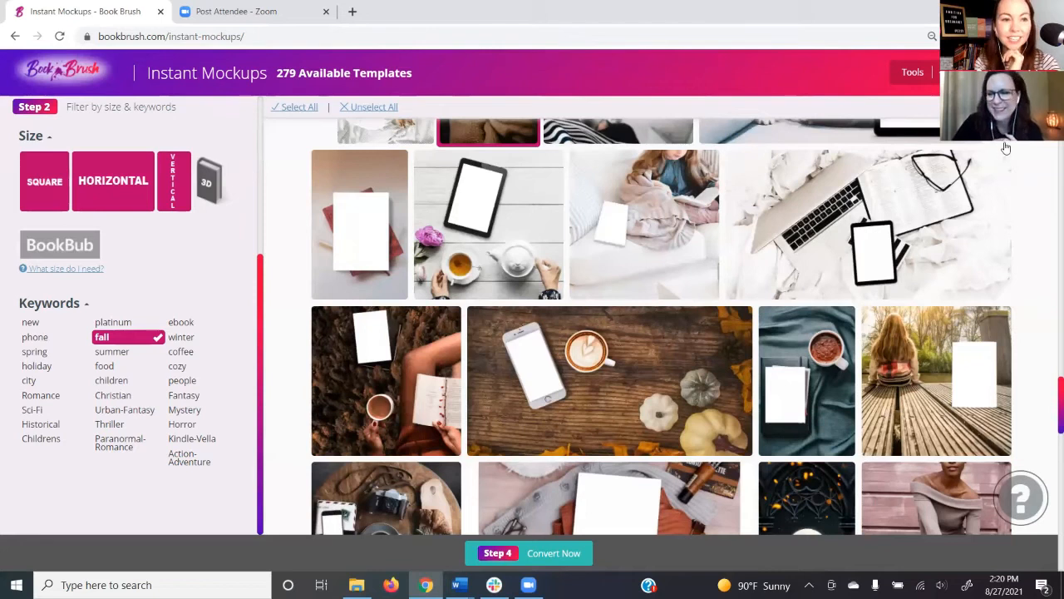
pyautogui.click(935, 75)
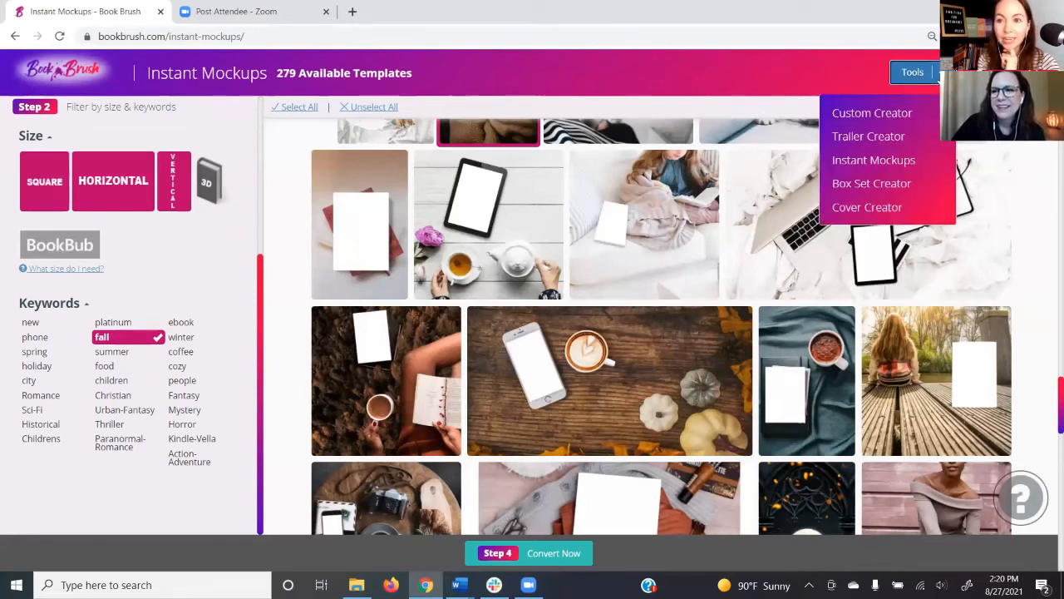
pyautogui.click(876, 114)
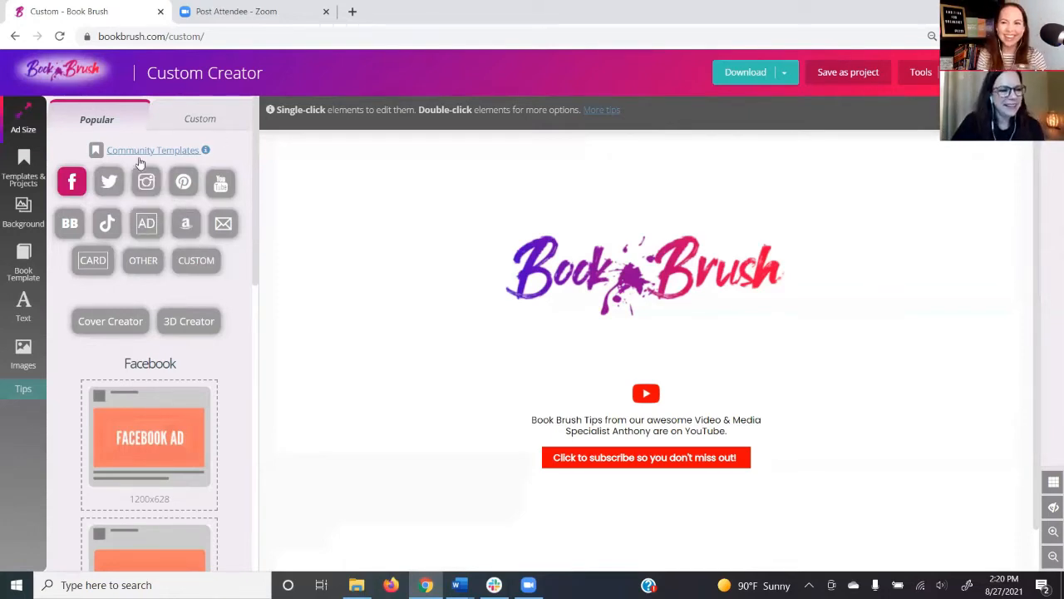
pyautogui.click(144, 185)
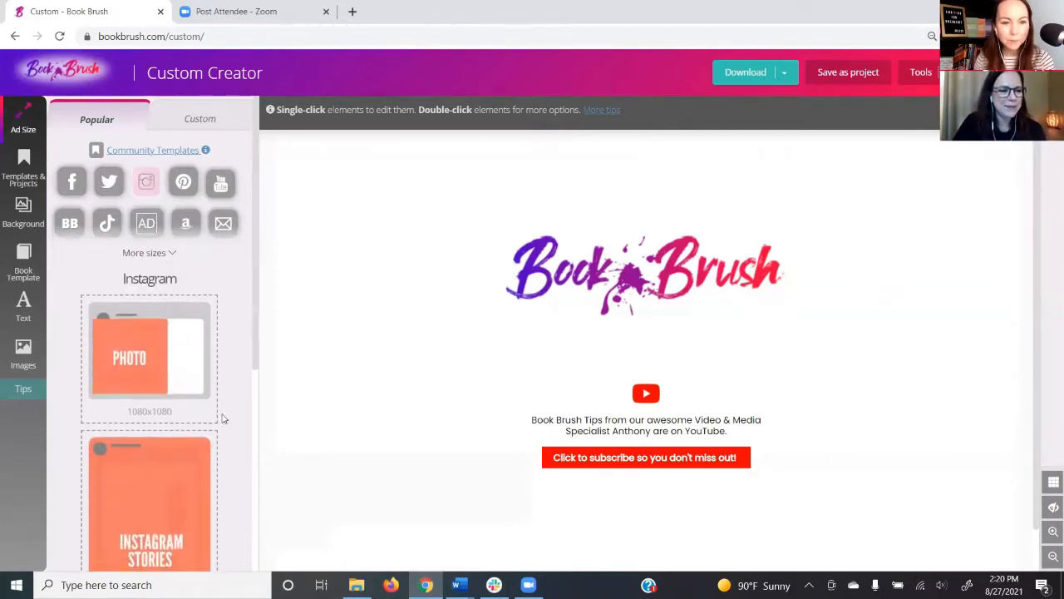
pyautogui.click(142, 359)
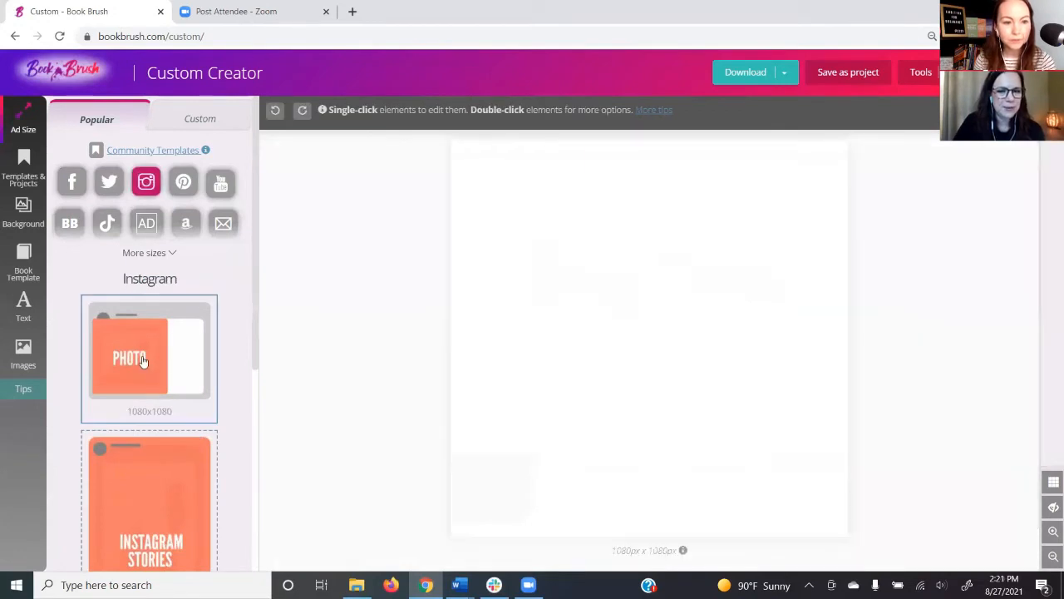
# Filter the book templates to eBook and add an angled tablet mockup with the Going Wide cover to the canvas.
pyautogui.click(23, 260)
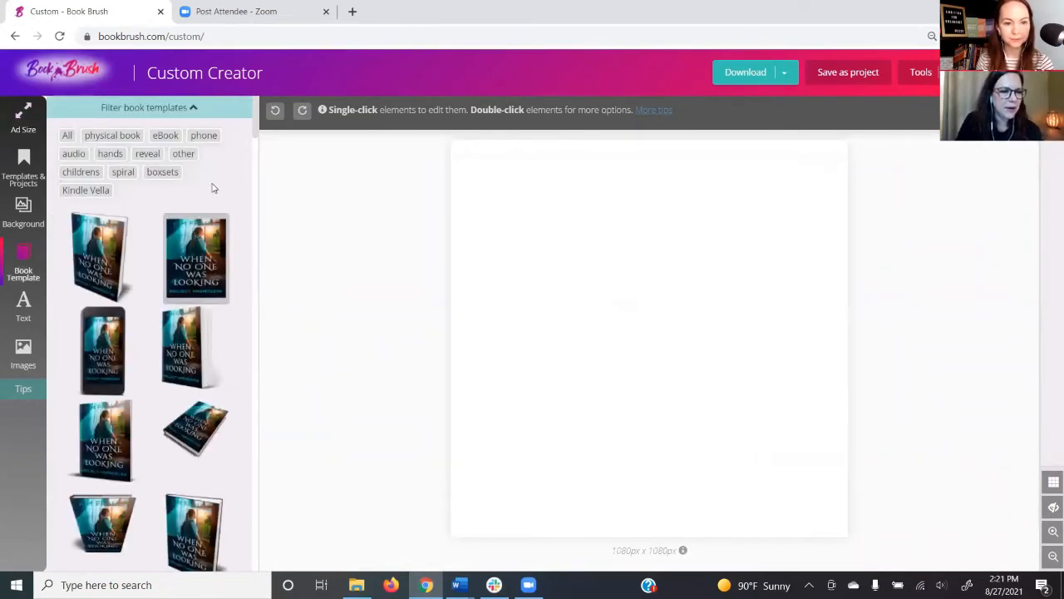
pyautogui.click(152, 136)
pyautogui.scroll(-3, 237, 264)
pyautogui.scroll(-3, 237, 263)
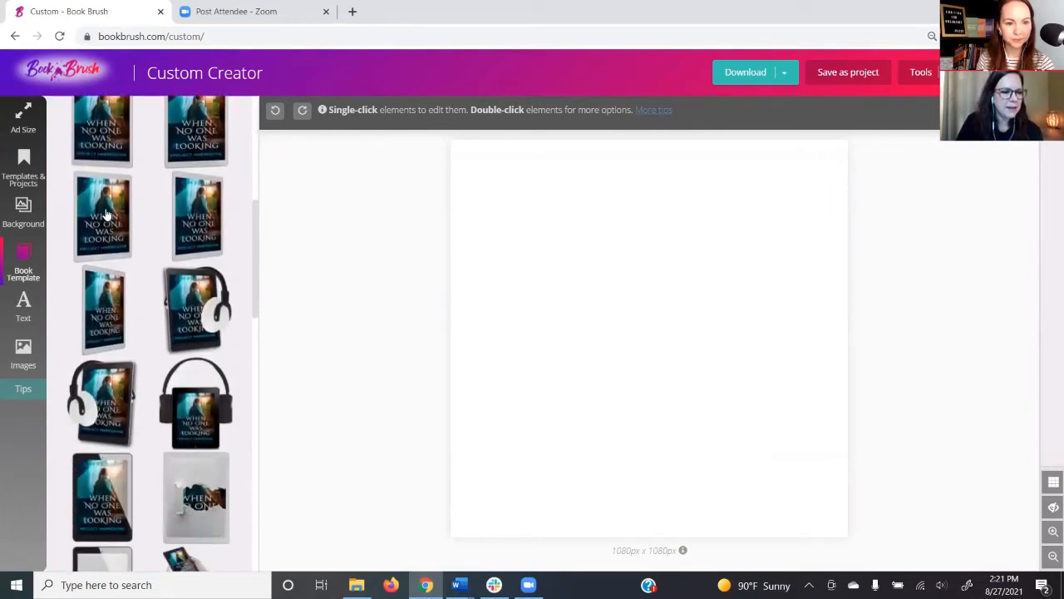
pyautogui.click(106, 214)
pyautogui.click(98, 327)
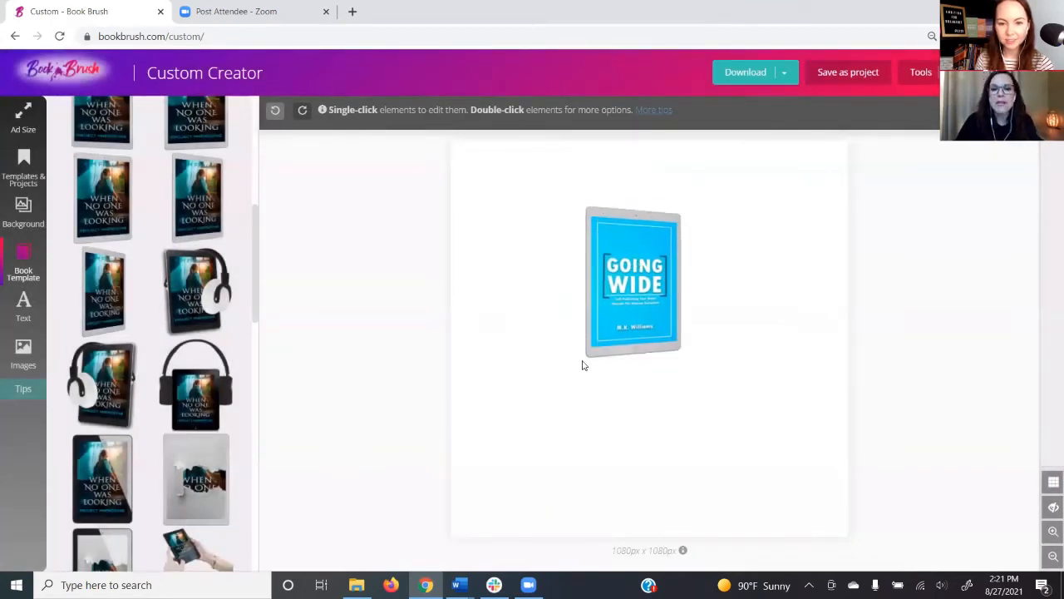
# Enlarge the tablet mockup, tilt it slightly counterclockwise and center it on the canvas.
pyautogui.click(585, 357)
pyautogui.moveTo(586, 357); pyautogui.dragTo(466, 492)
pyautogui.click(489, 461)
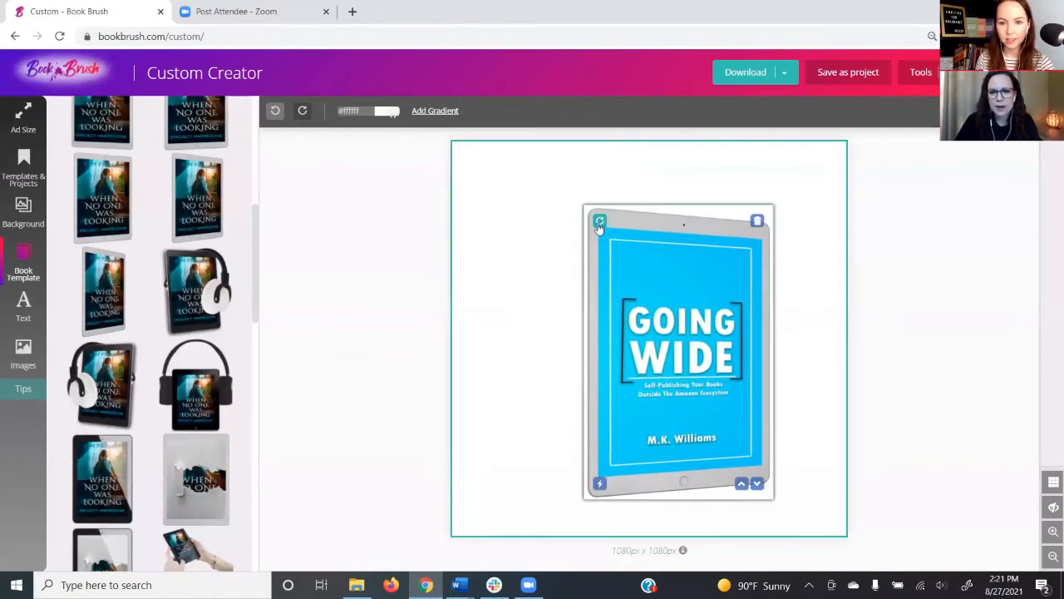
pyautogui.moveTo(599, 219); pyautogui.dragTo(582, 232)
pyautogui.moveTo(689, 299); pyautogui.dragTo(662, 278)
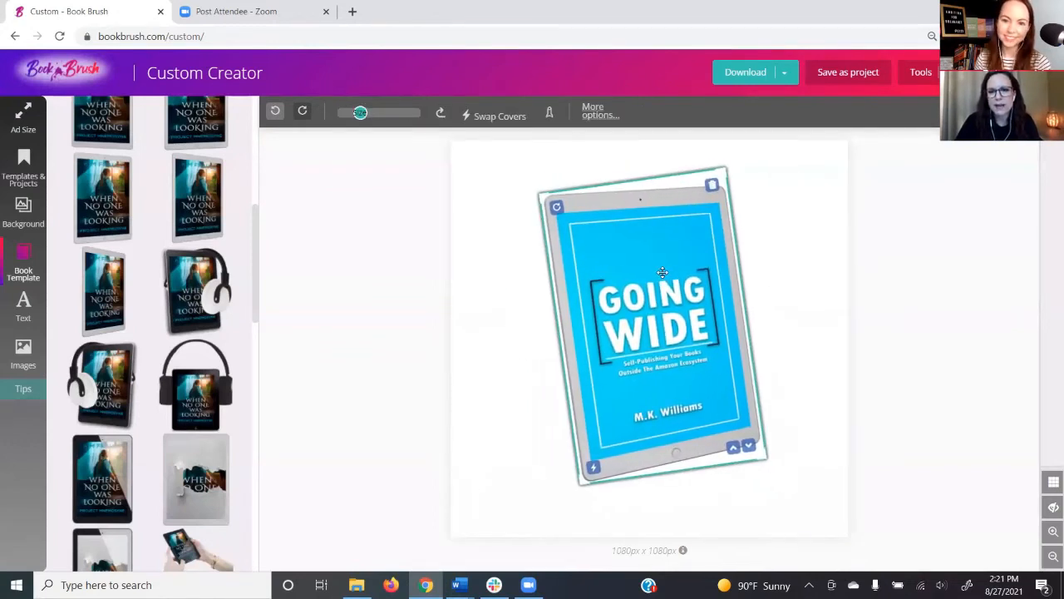
pyautogui.click(358, 264)
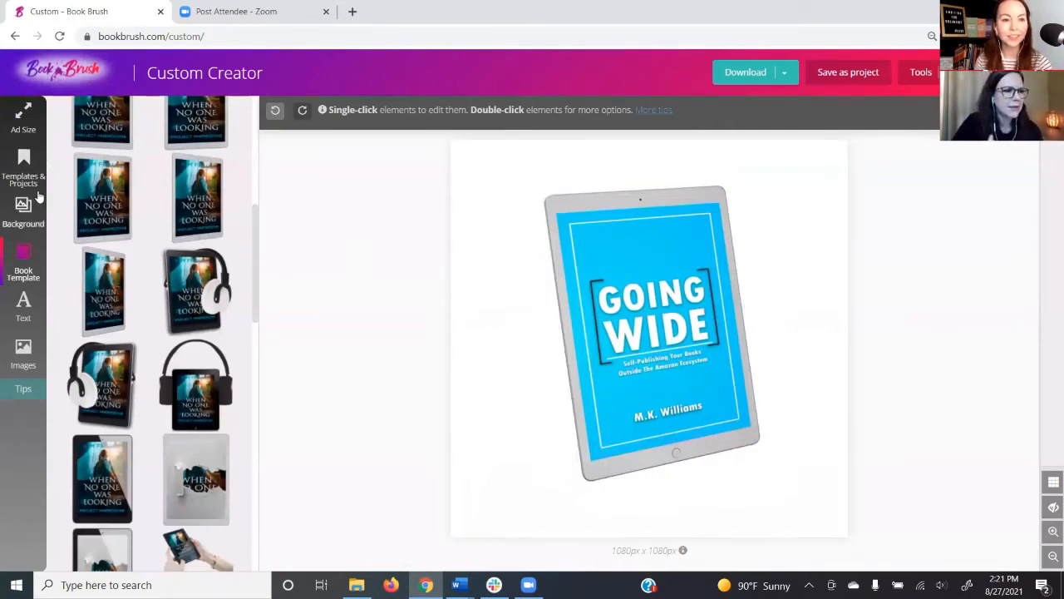
# Search the background videos for smoke, apply the 10-second white smoke clip on black and play the preview.
pyautogui.click(25, 212)
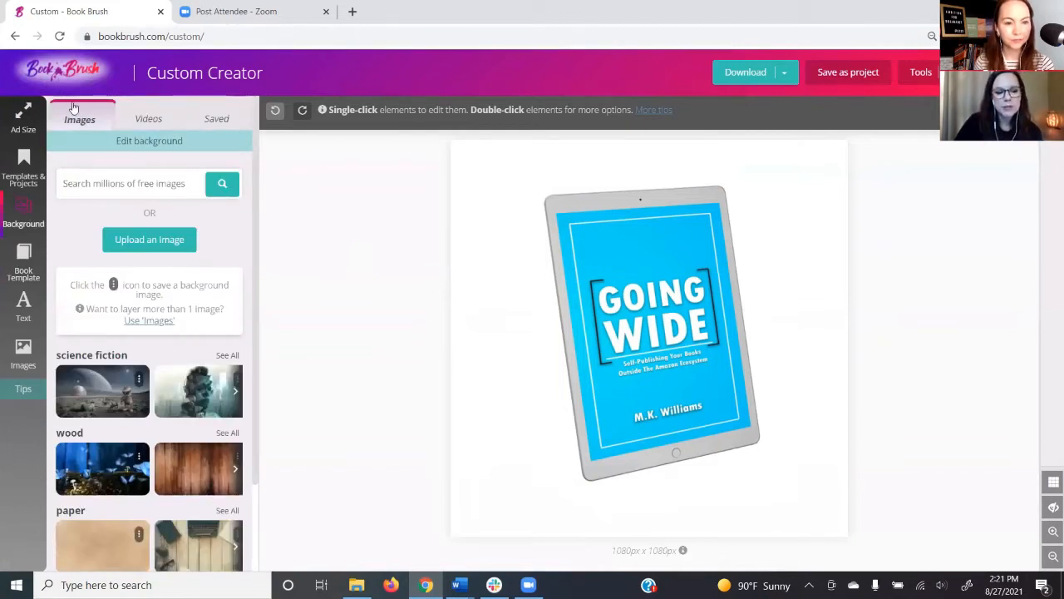
pyautogui.click(148, 119)
pyautogui.click(94, 173)
pyautogui.click(79, 210)
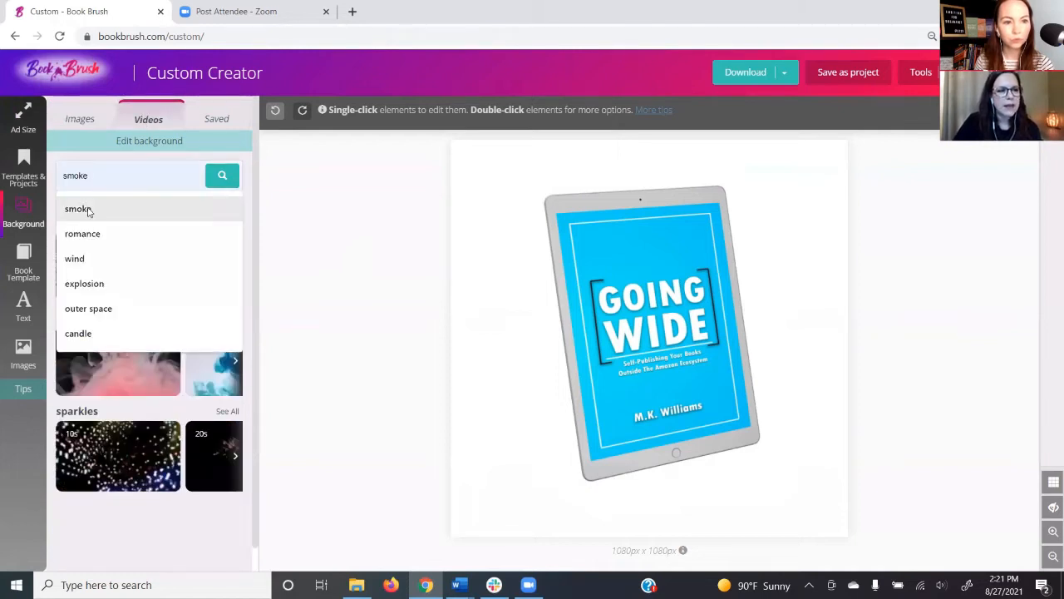
pyautogui.click(222, 175)
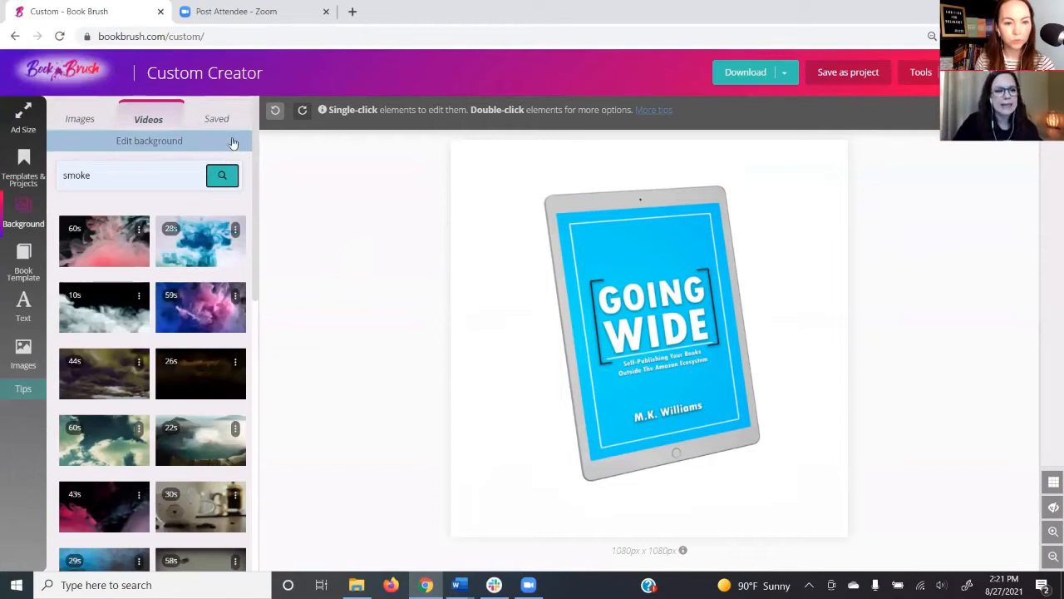
pyautogui.click(115, 313)
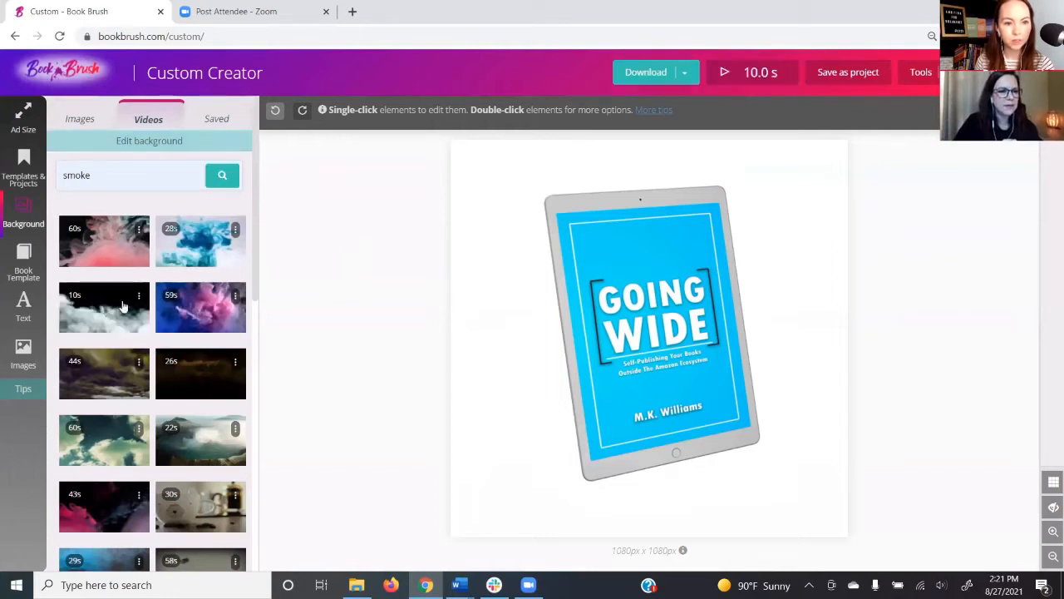
pyautogui.moveTo(453, 405); pyautogui.dragTo(311, 548)
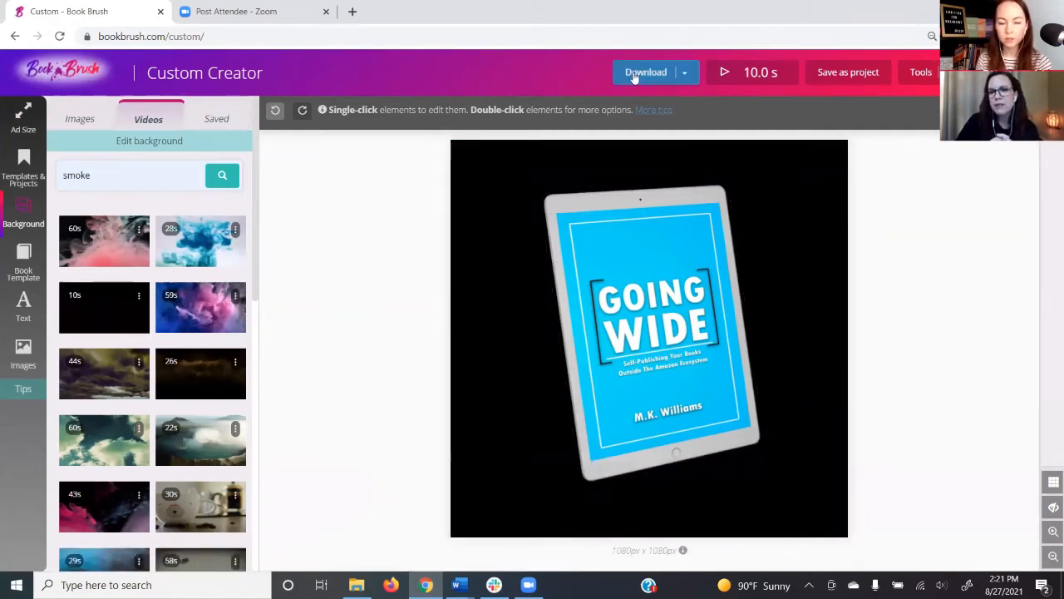
pyautogui.click(723, 75)
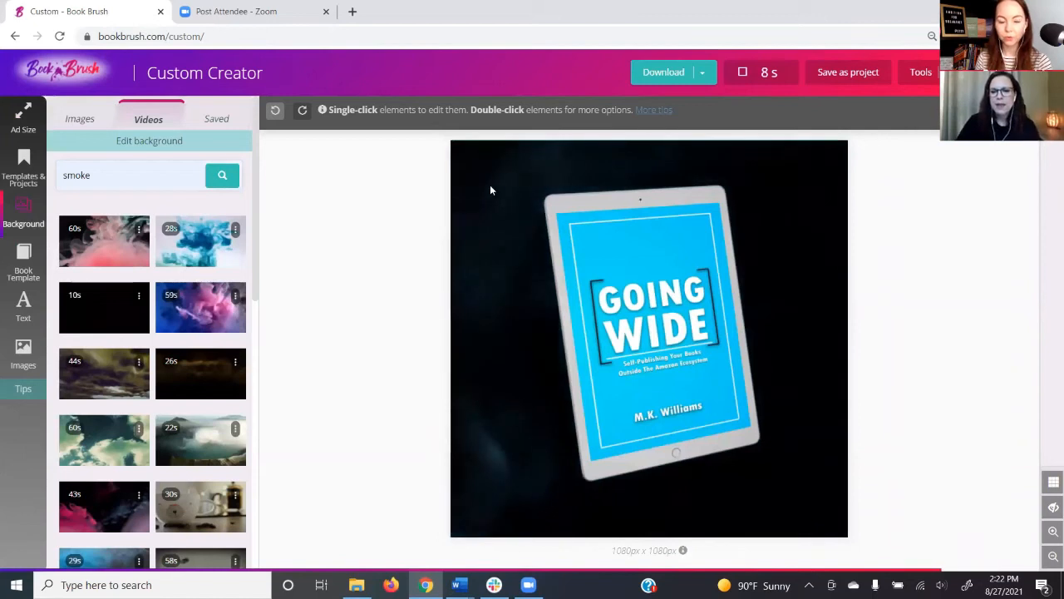
# Reduce the tablet's tilt slightly, shrink it and move it to the lower middle of the canvas.
pyautogui.click(562, 209)
pyautogui.moveTo(564, 207)
pyautogui.mouseDown()
pyautogui.moveTo(578, 195)
pyautogui.moveTo(553, 213)
pyautogui.moveTo(572, 197)
pyautogui.moveTo(563, 201)
pyautogui.mouseUp()
pyautogui.click(685, 231)
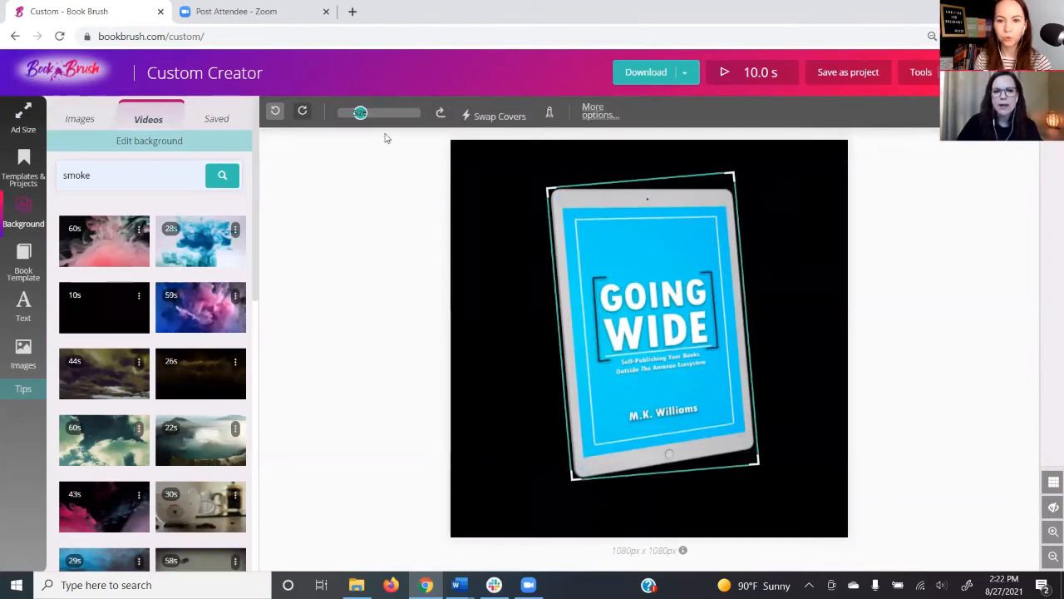
pyautogui.moveTo(359, 115); pyautogui.dragTo(356, 113)
pyautogui.moveTo(675, 364); pyautogui.dragTo(701, 474)
# Add a text box reading "Coming October 5th" above the tablet.
pyautogui.click(25, 305)
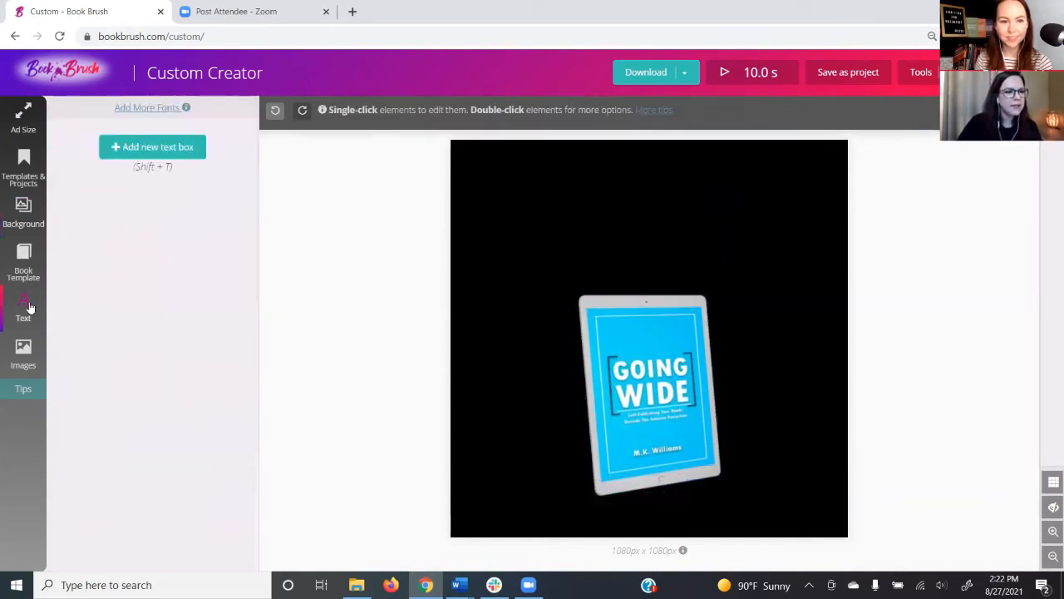
pyautogui.click(153, 149)
pyautogui.hotkey('ctrl', 'shift', 'Left')
pyautogui.hotkey('ctrl', 'shift', 'Left')
pyautogui.hotkey('ctrl', 'shift', 'Left')
pyautogui.write('C')
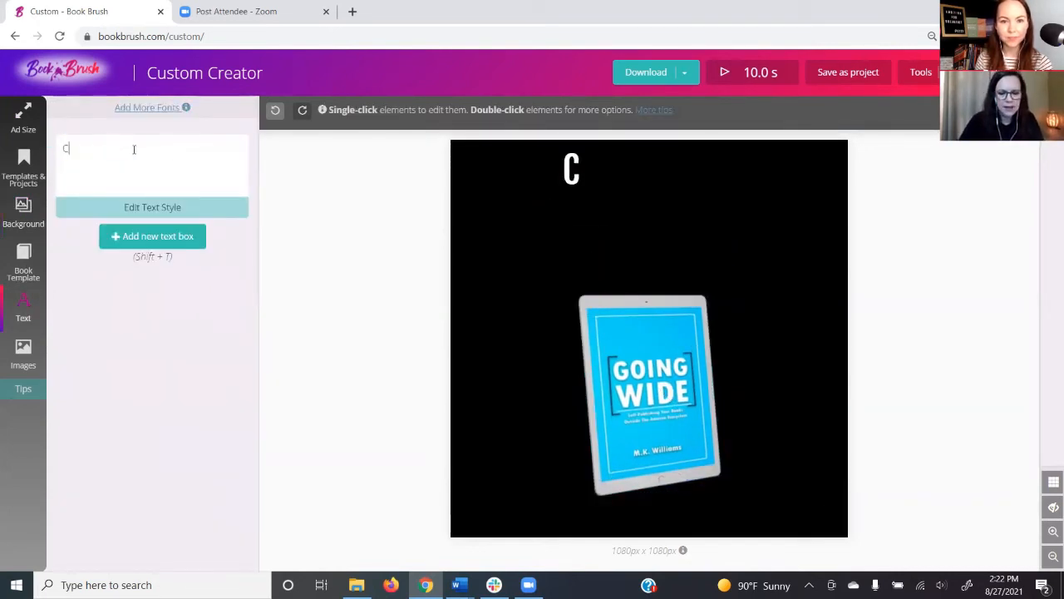
pyautogui.write('oming Octob')
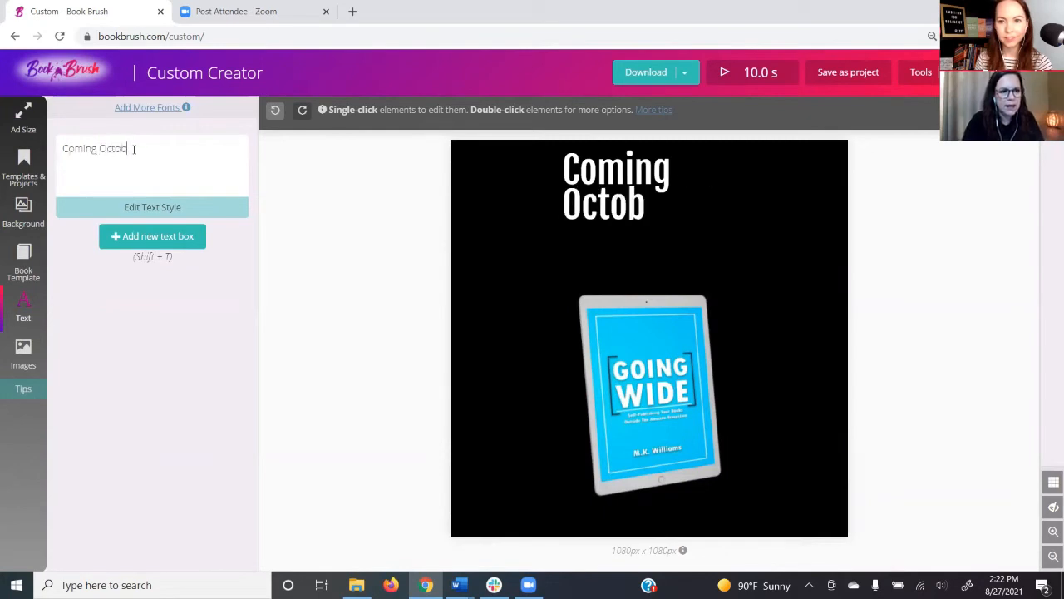
pyautogui.write('er 5th')
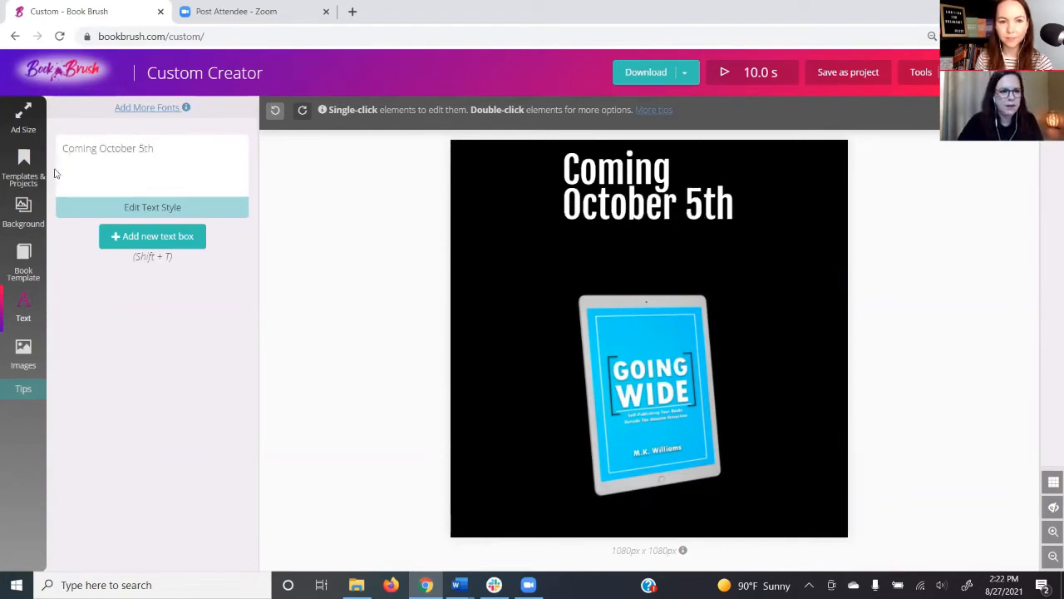
# Try the Kelly Slab font on the "Coming October 5th" text, and set it to Alegreya.
pyautogui.click(139, 209)
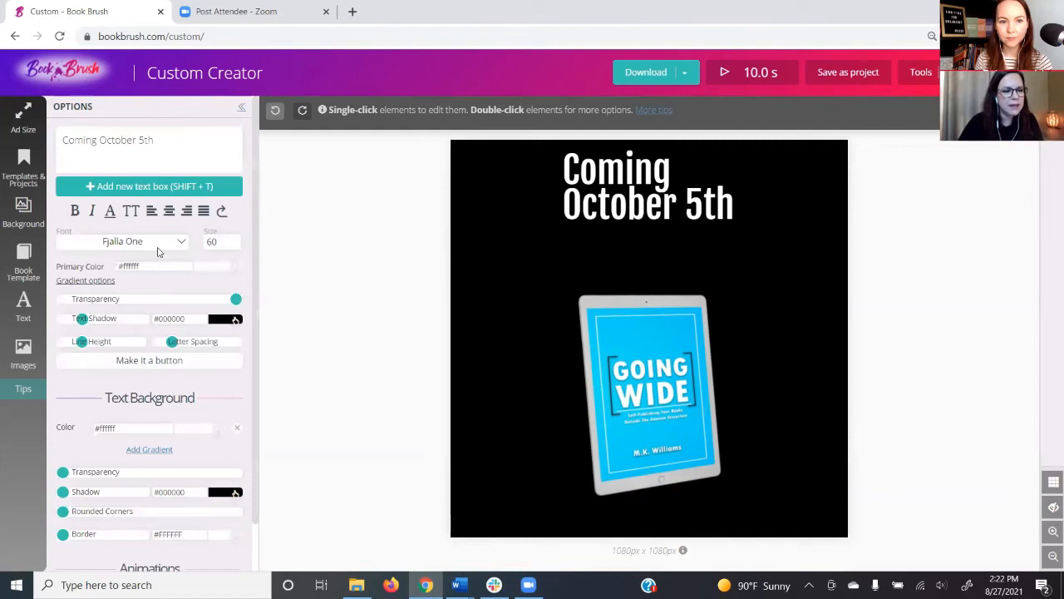
pyautogui.click(84, 240)
pyautogui.scroll(-2, 124, 291)
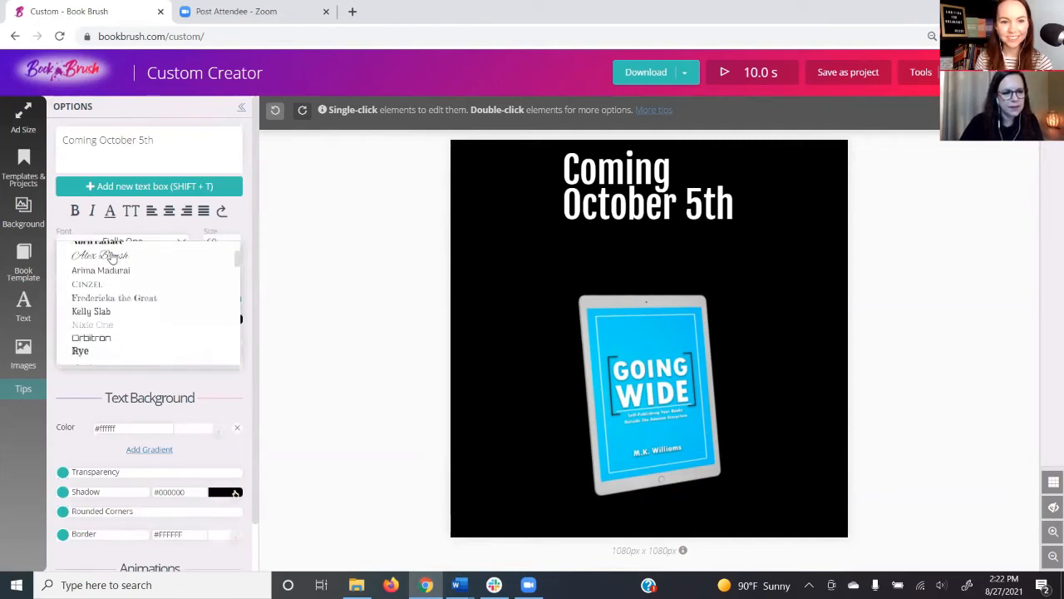
pyautogui.click(107, 310)
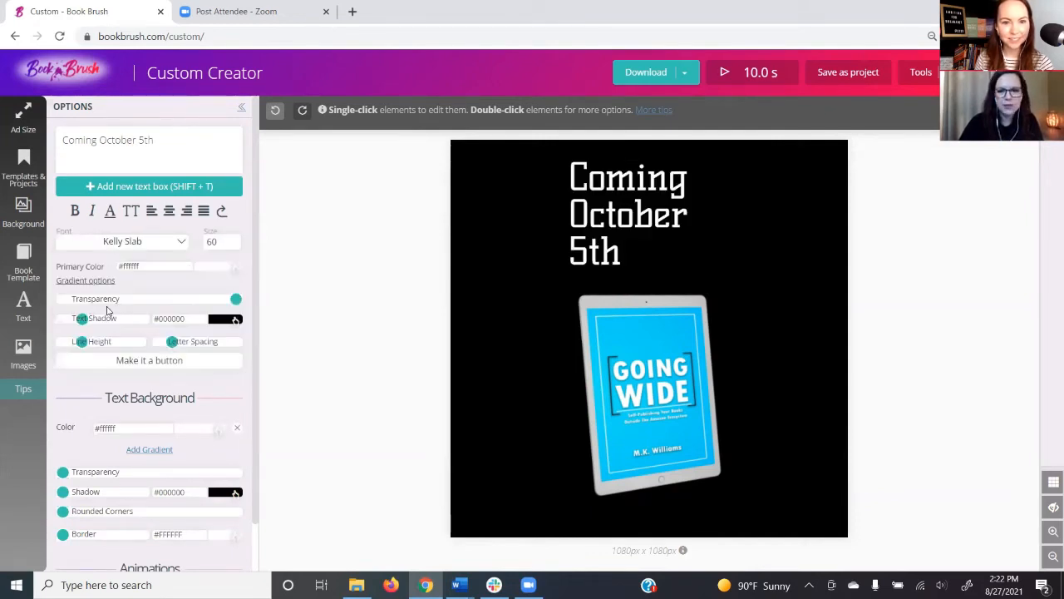
pyautogui.click(119, 243)
pyautogui.scroll(-3, 106, 337)
pyautogui.click(103, 331)
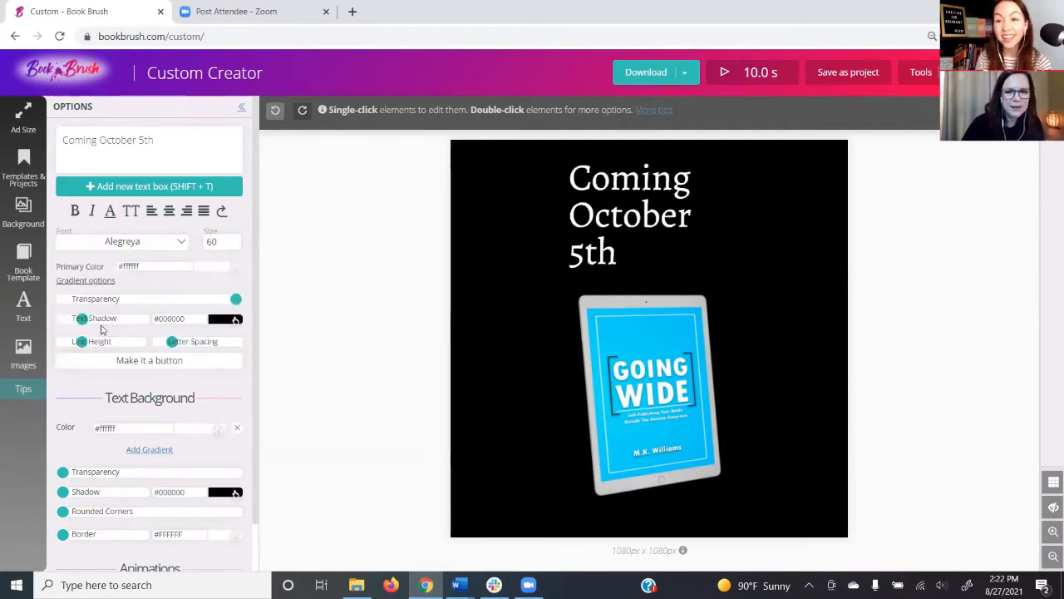
# Set the text size to 75, widen the text box and position it across the canvas above the tablet.
pyautogui.click(235, 240)
pyautogui.click(236, 241)
pyautogui.click(557, 275)
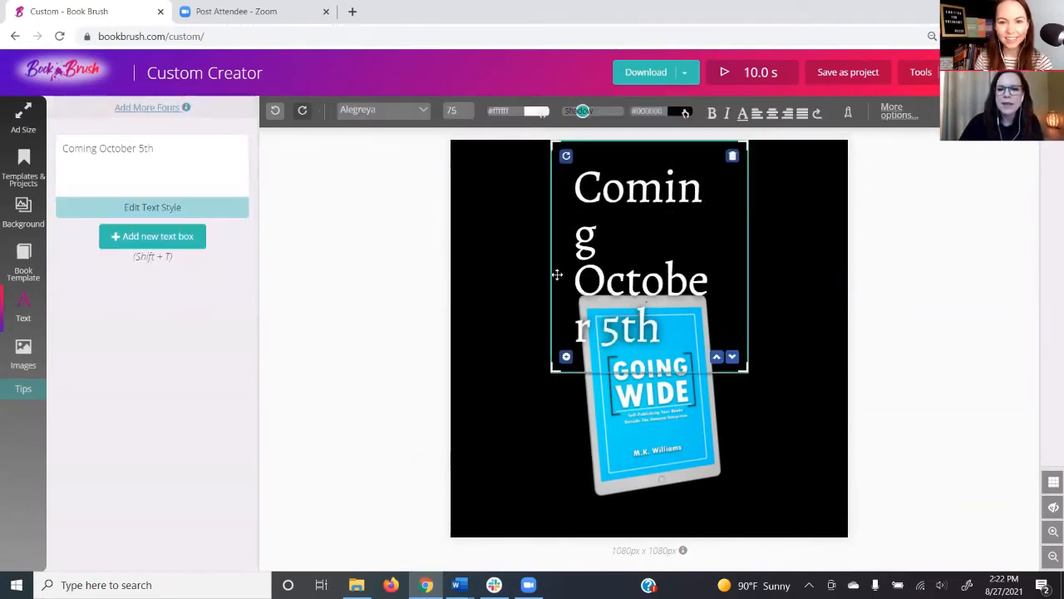
pyautogui.moveTo(548, 270); pyautogui.dragTo(345, 252)
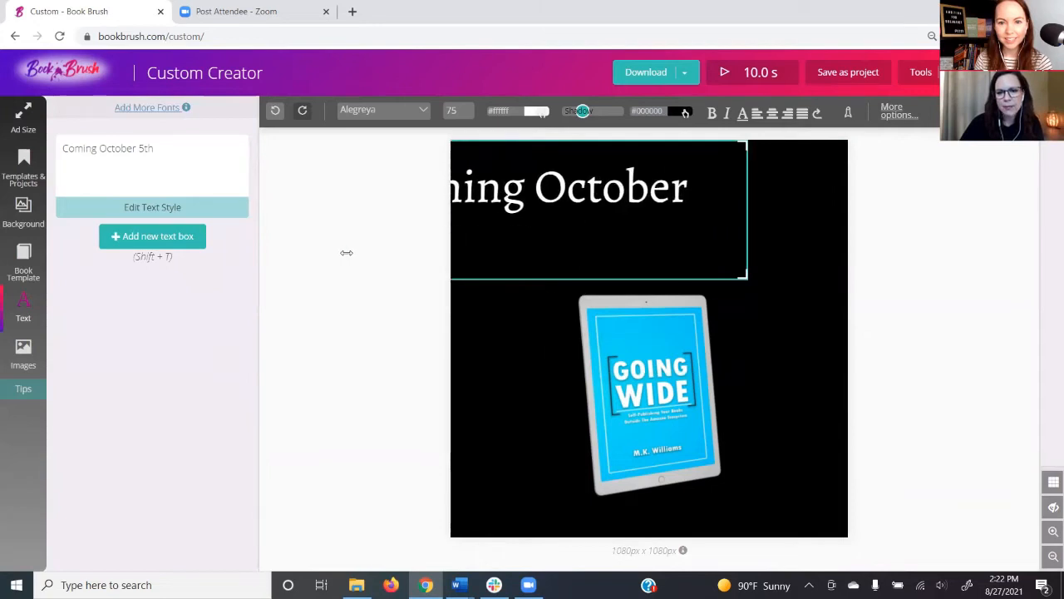
pyautogui.moveTo(583, 221); pyautogui.dragTo(682, 217)
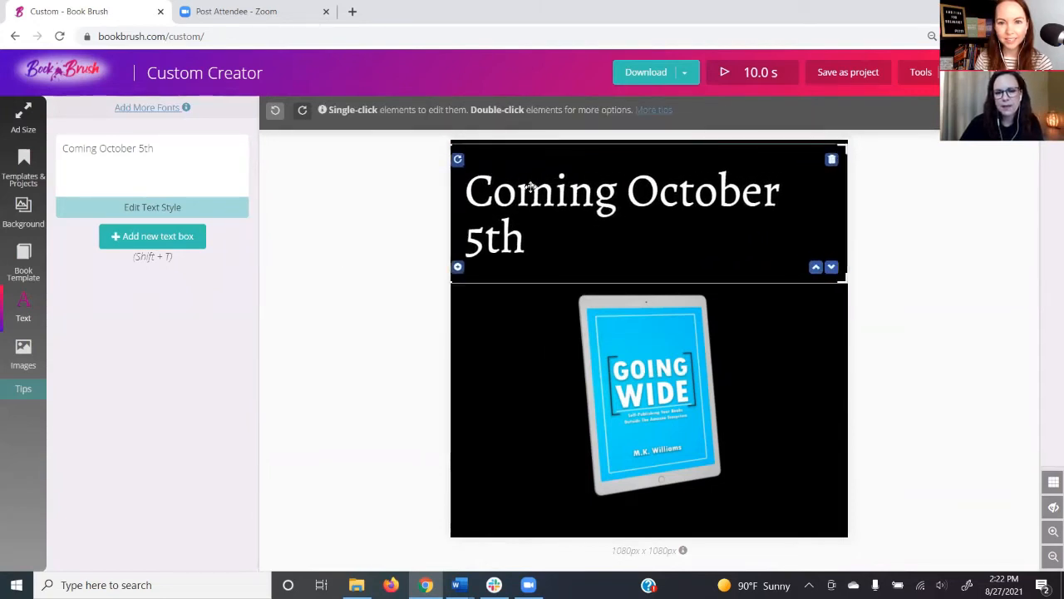
# Set the "Coming October 5th" text to size 73 and center-align it.
pyautogui.click(210, 212)
pyautogui.click(235, 247)
pyautogui.click(235, 246)
pyautogui.click(169, 211)
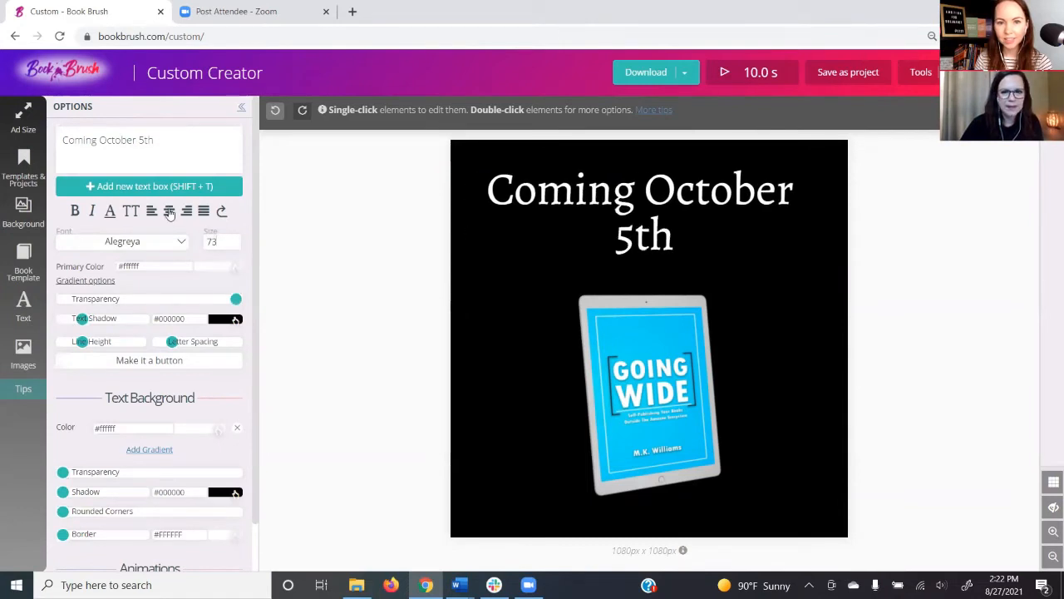
# Open the full animation library for the "Coming October 5th" text.
pyautogui.click(723, 216)
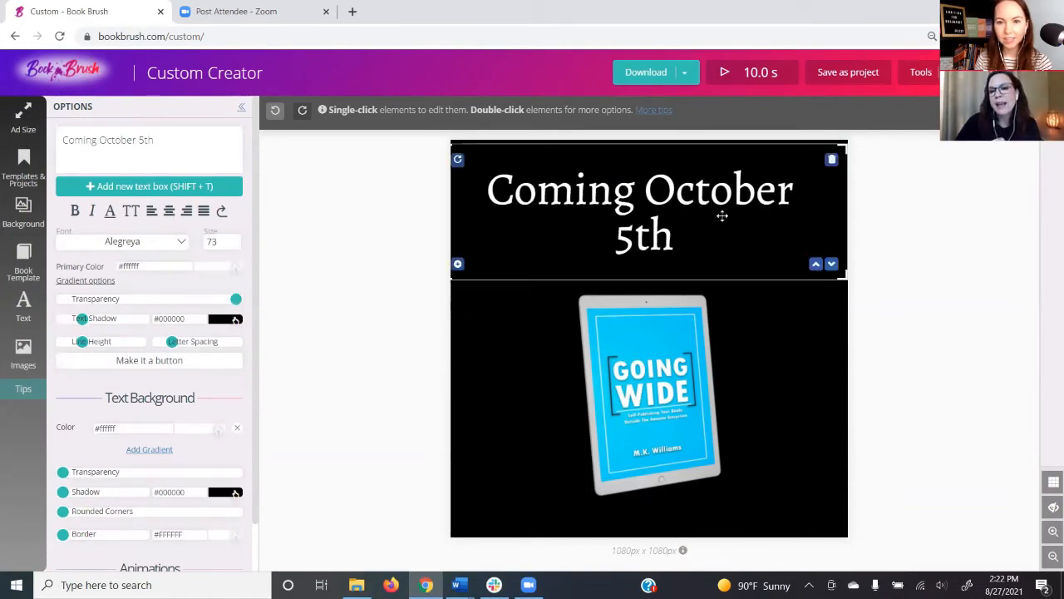
pyautogui.click(630, 203)
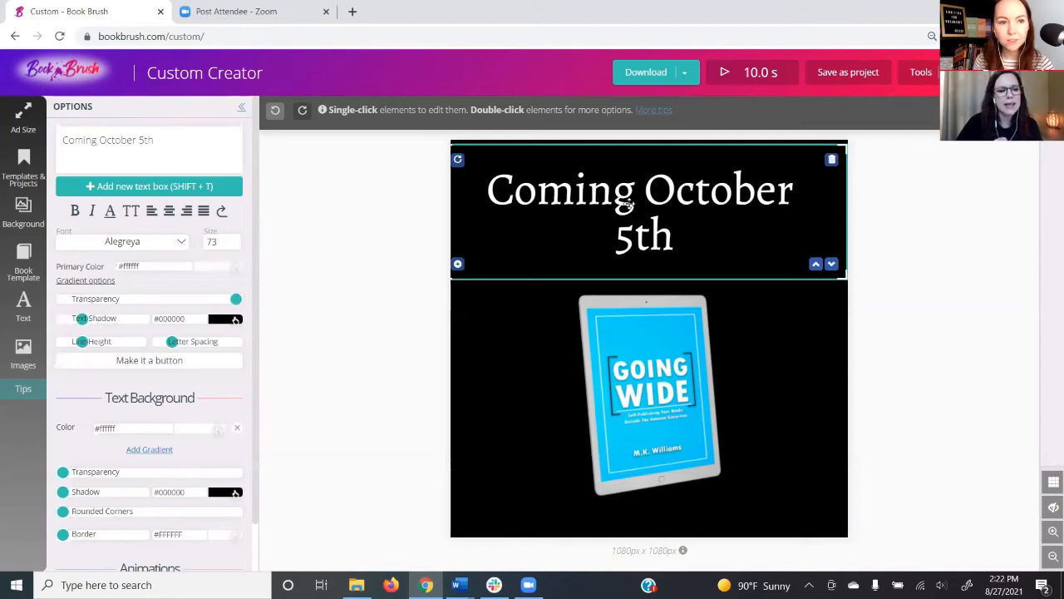
pyautogui.scroll(-2, 175, 395)
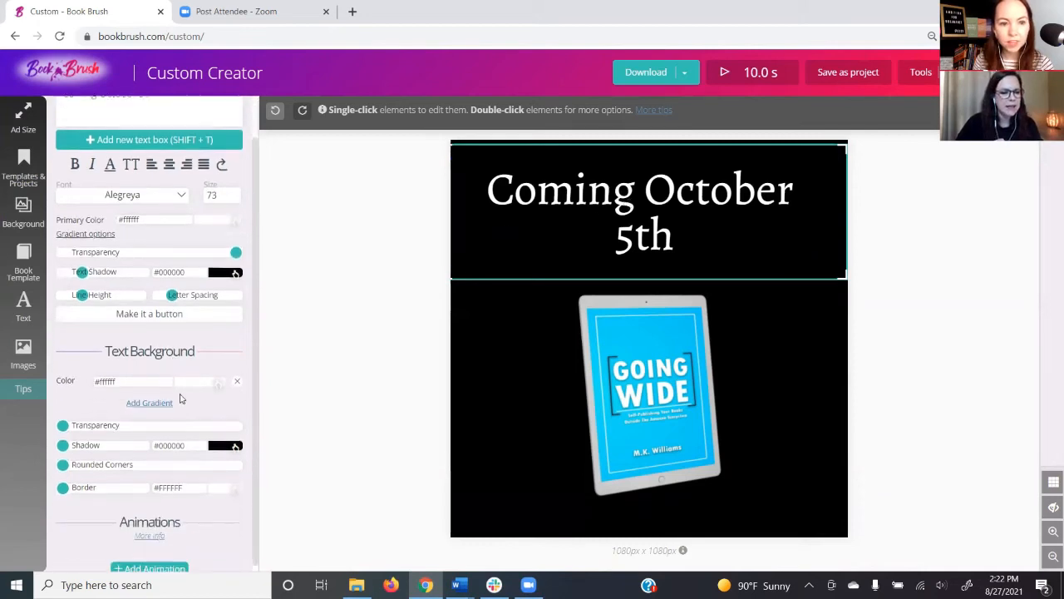
pyautogui.click(148, 562)
pyautogui.scroll(-5, 175, 499)
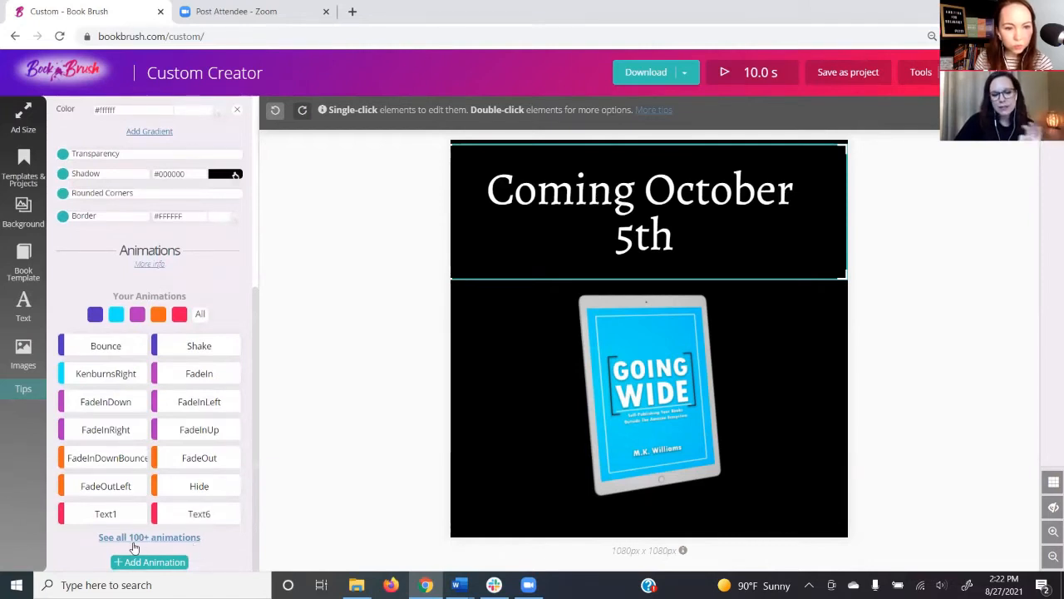
pyautogui.click(146, 539)
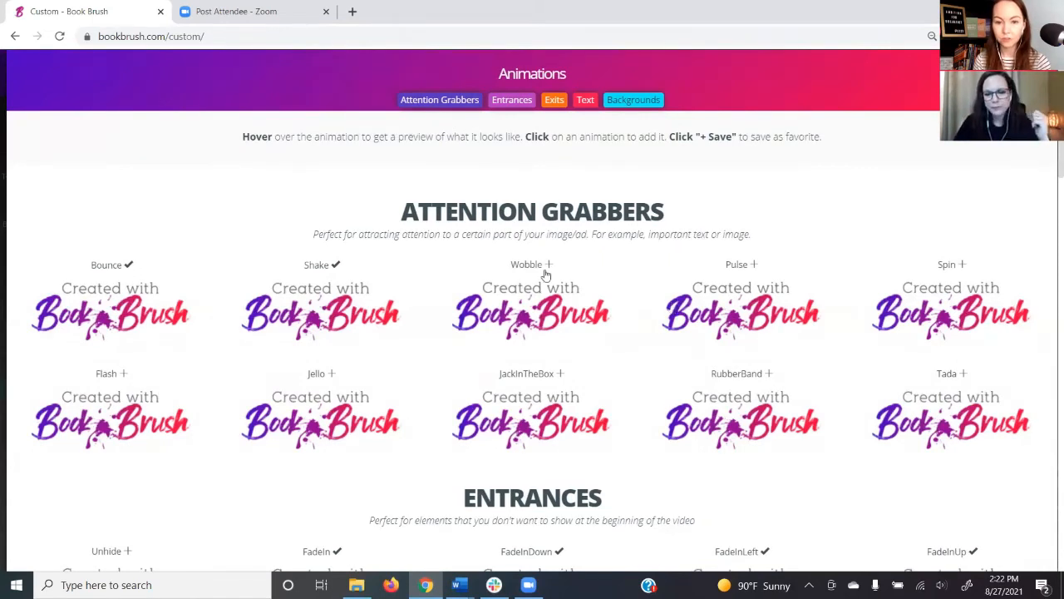
# Browse the attention grabber and entrance animations and apply FadeInDown to the "Coming October 5th" text.
pyautogui.scroll(-1, 546, 275)
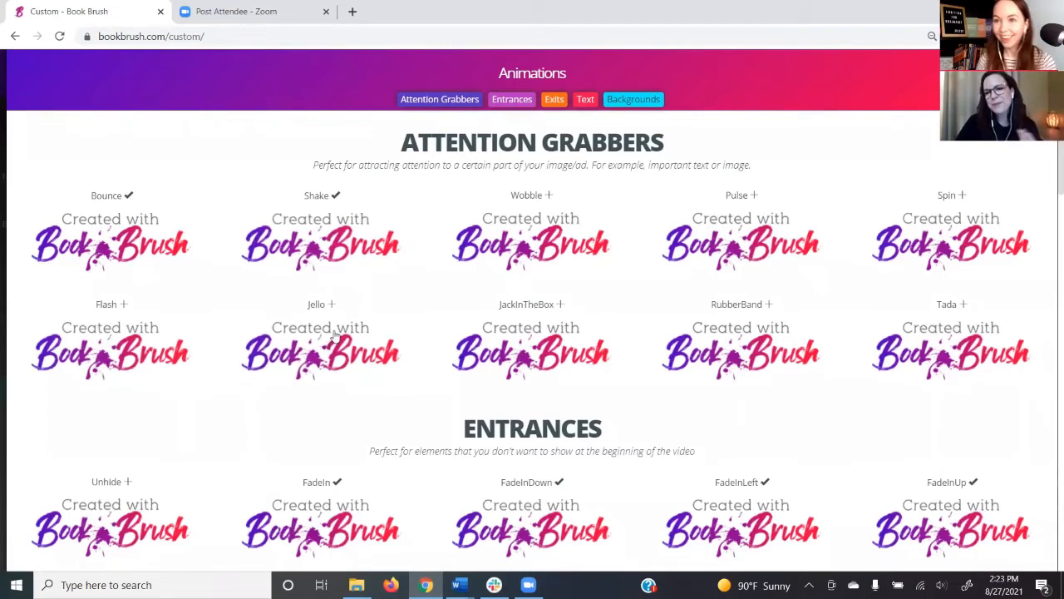
pyautogui.scroll(-3, 335, 335)
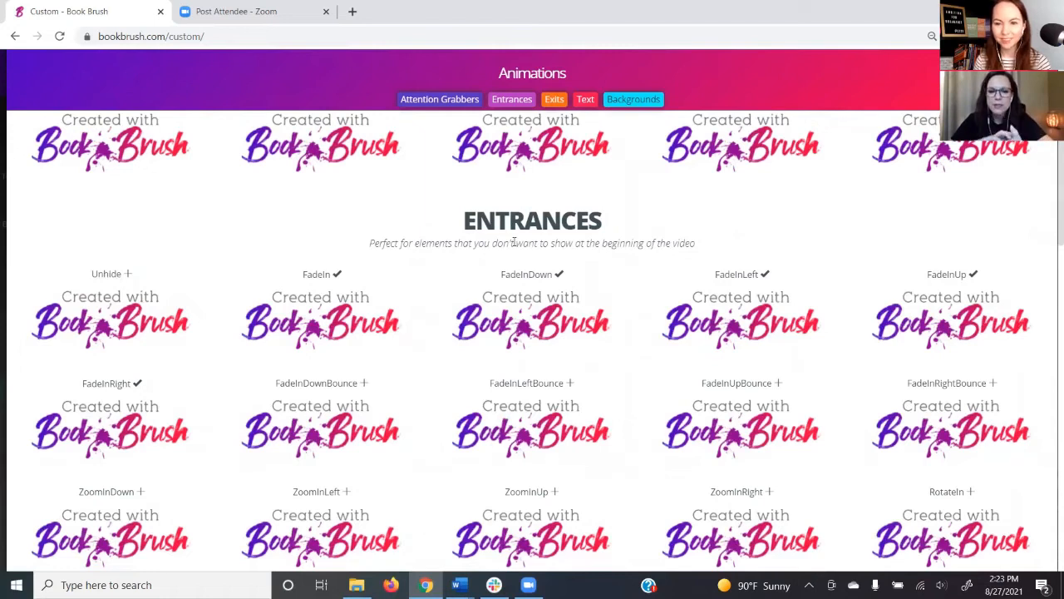
pyautogui.scroll(-3, 505, 267)
pyautogui.scroll(2, 587, 408)
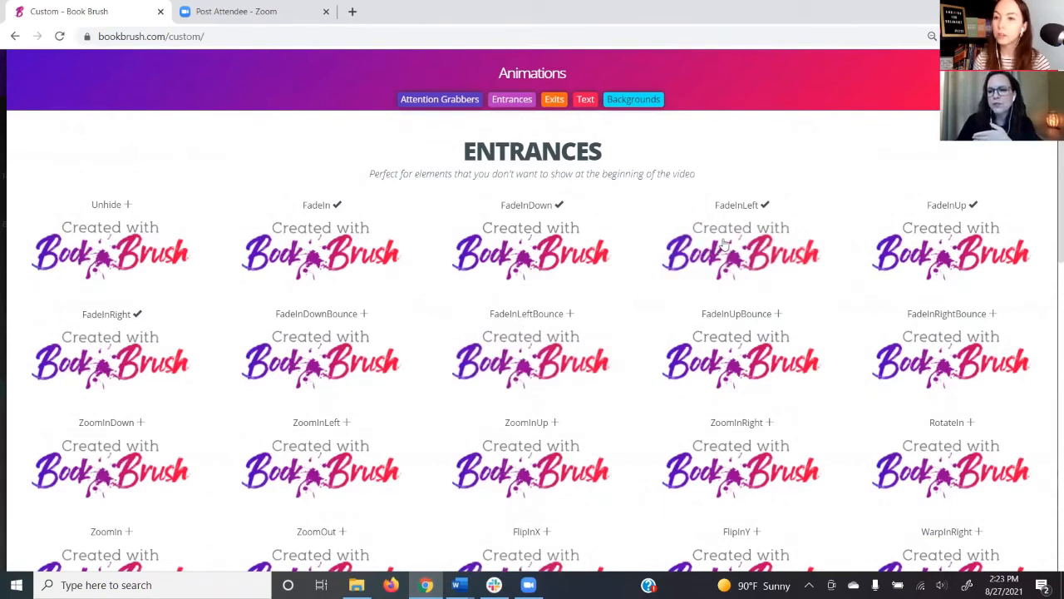
pyautogui.click(532, 240)
# Preview the animated post and choose MP4 video as its download format.
pyautogui.click(730, 75)
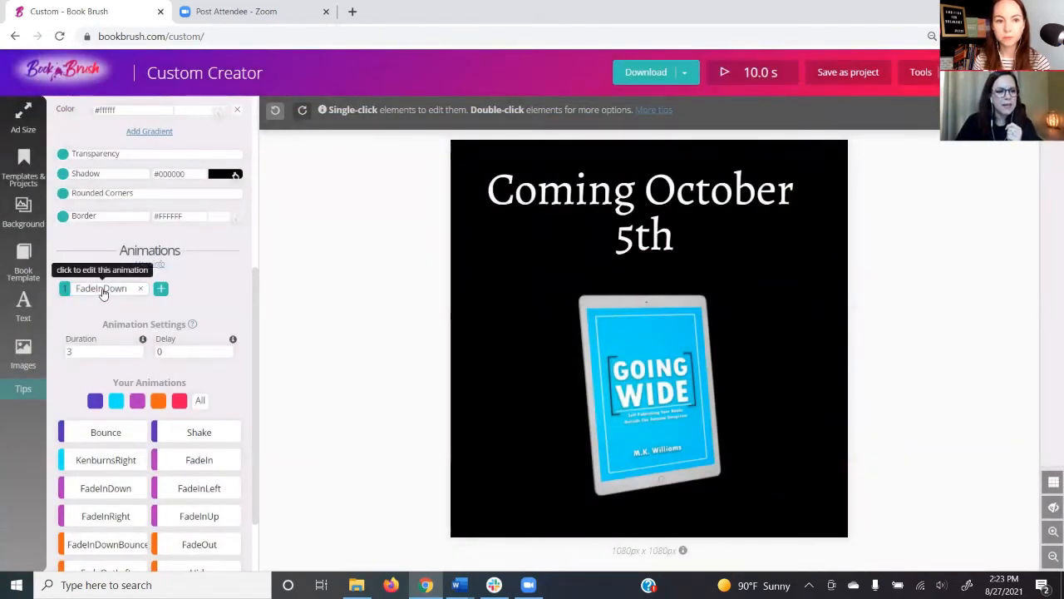
pyautogui.click(737, 72)
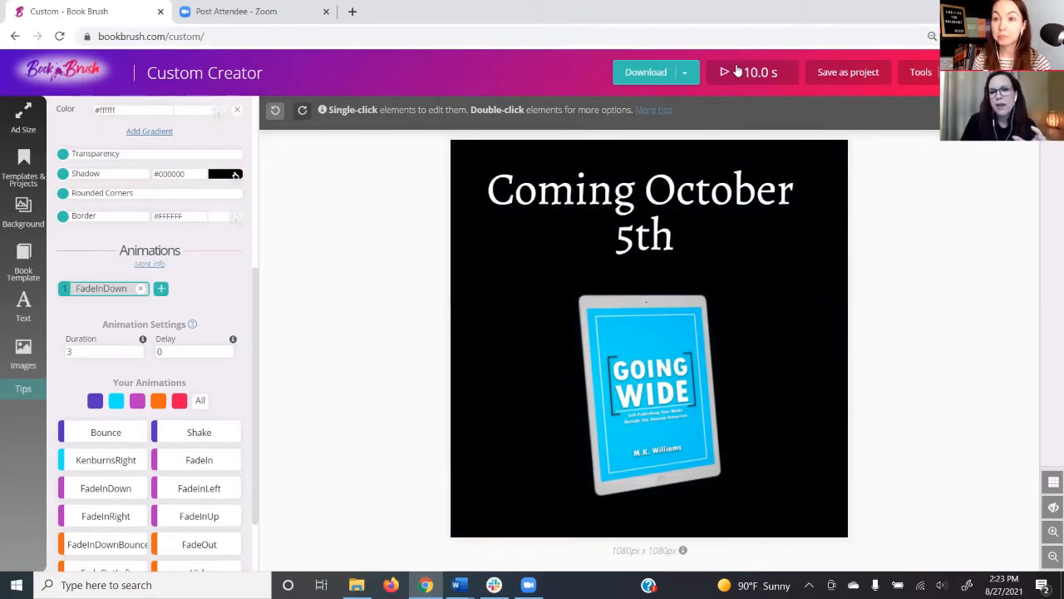
pyautogui.click(685, 73)
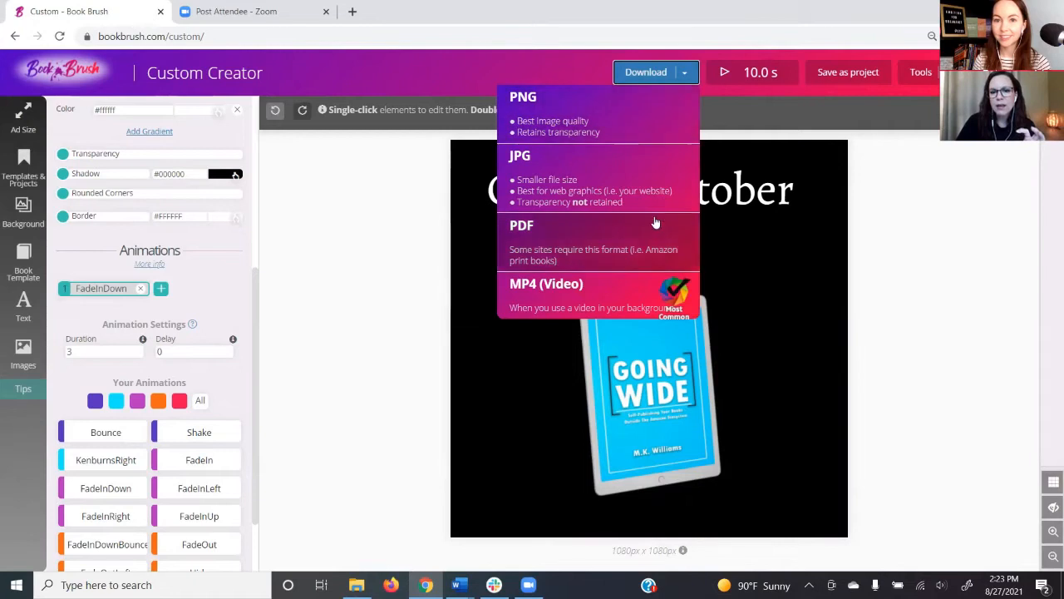
pyautogui.click(582, 298)
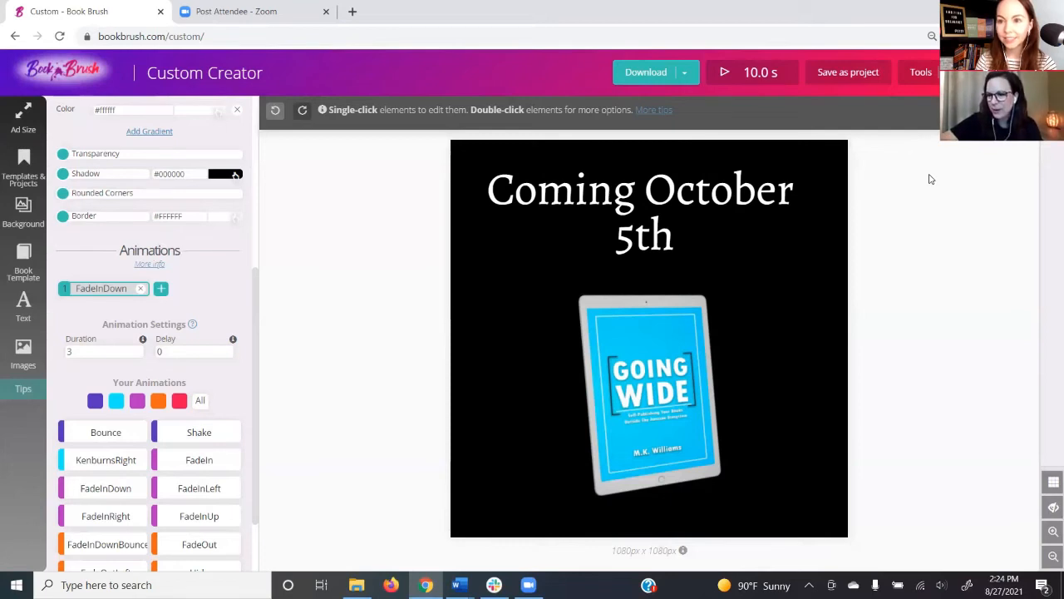
# Load the red-banner signature from the community templates' Animated Email Signatures collection and preview its animation.
pyautogui.click(17, 171)
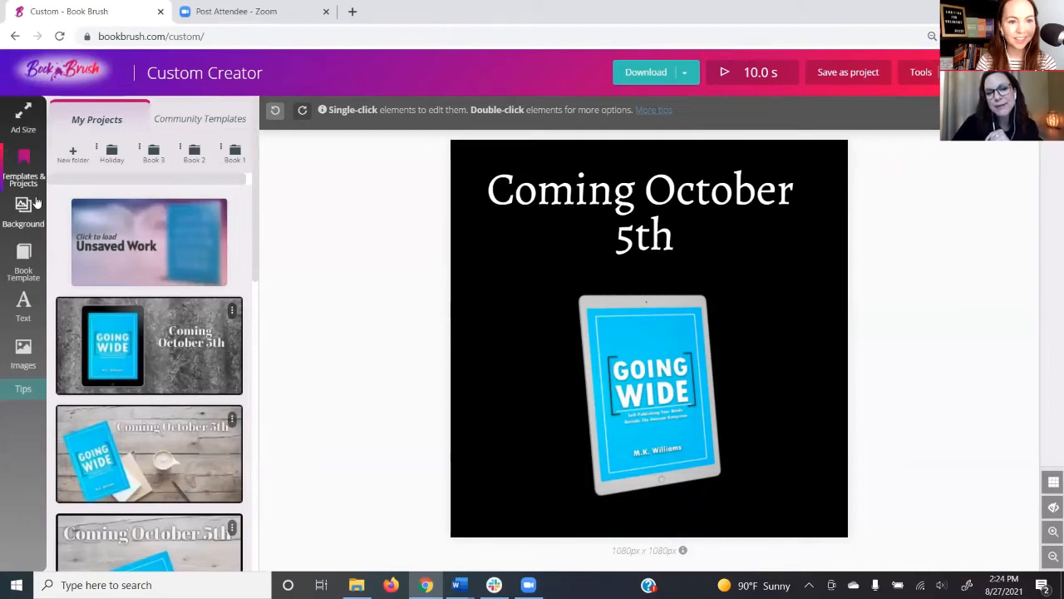
pyautogui.click(202, 121)
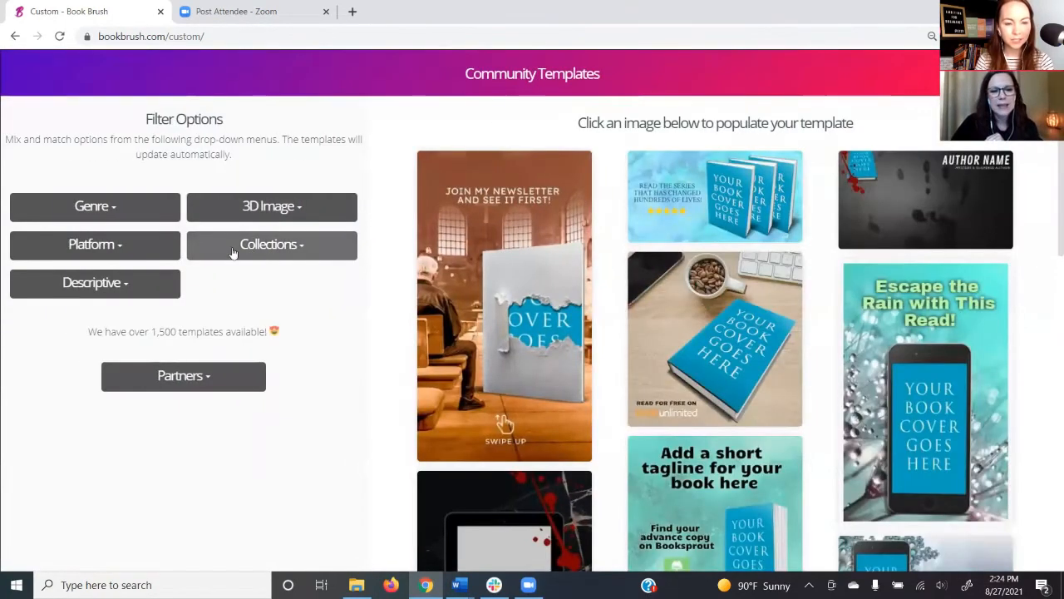
pyautogui.click(295, 246)
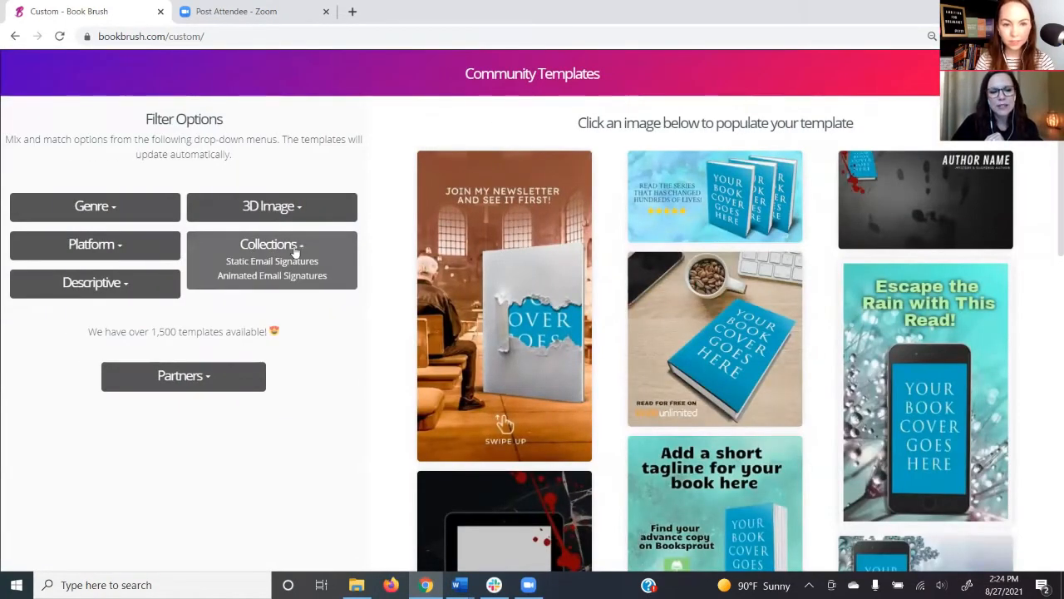
pyautogui.click(239, 278)
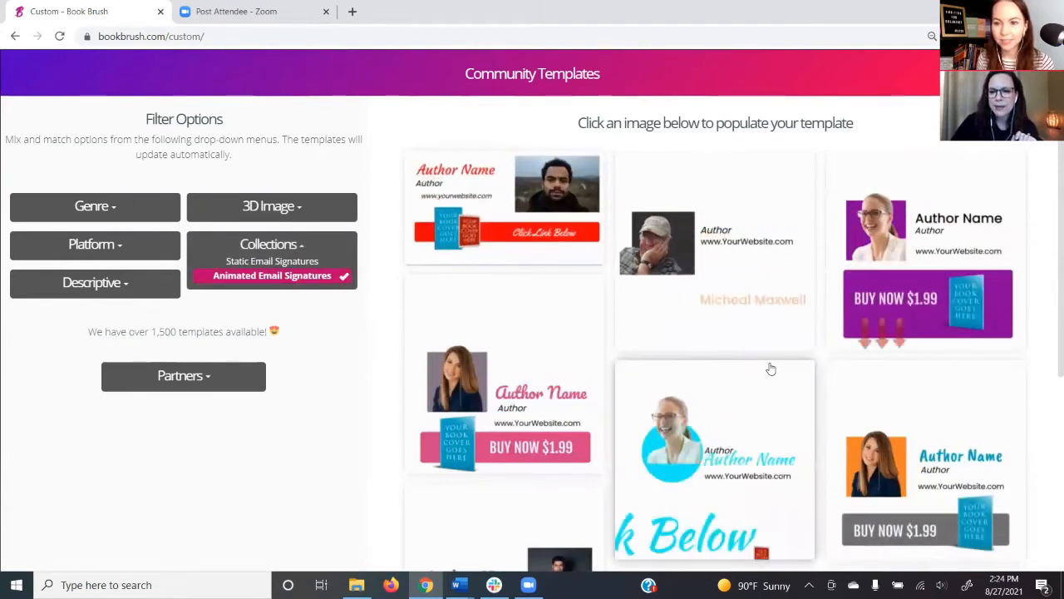
pyautogui.click(493, 195)
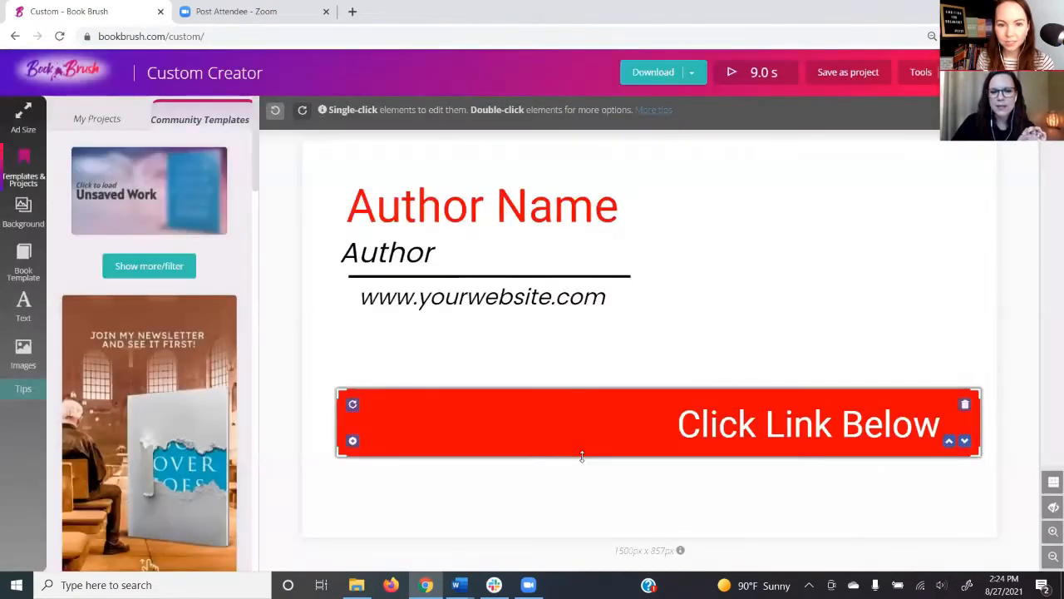
pyautogui.click(735, 73)
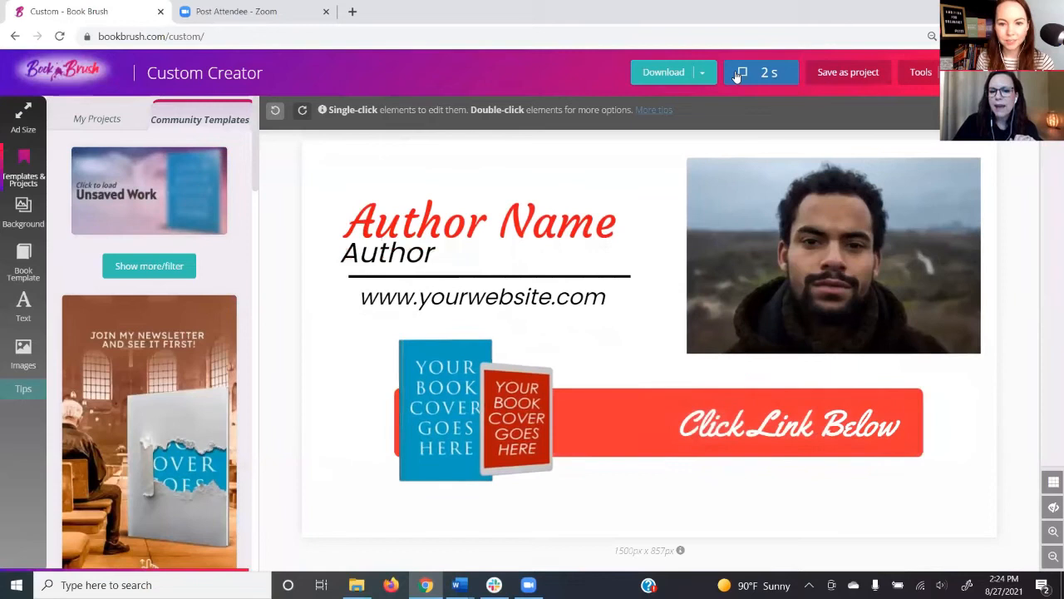
# Replace the "Author Name" placeholder in the signature with the author's name.
pyautogui.click(491, 194)
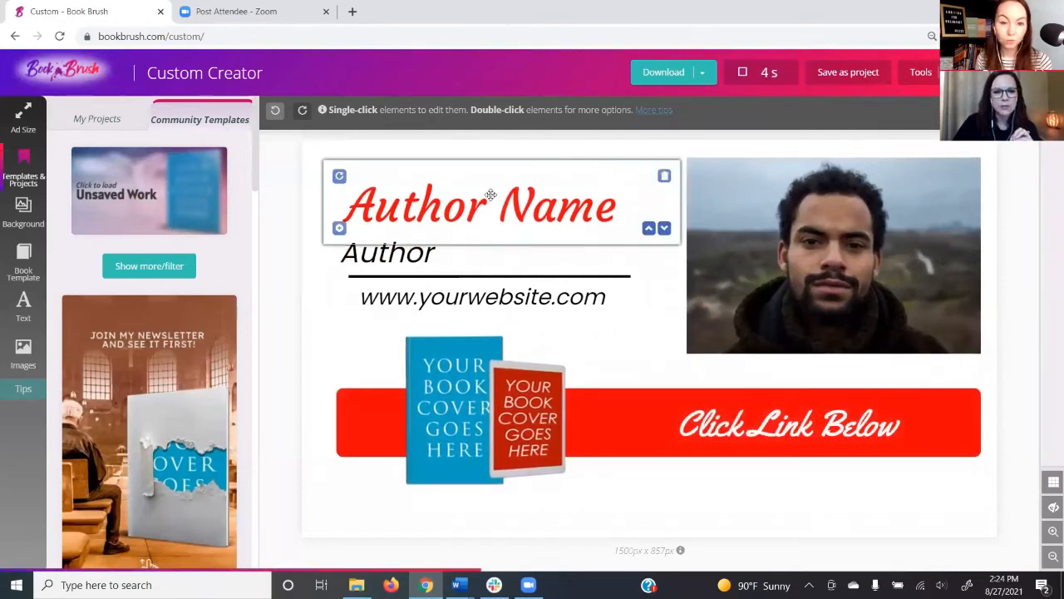
pyautogui.click(490, 195)
pyautogui.scroll(3, 143, 142)
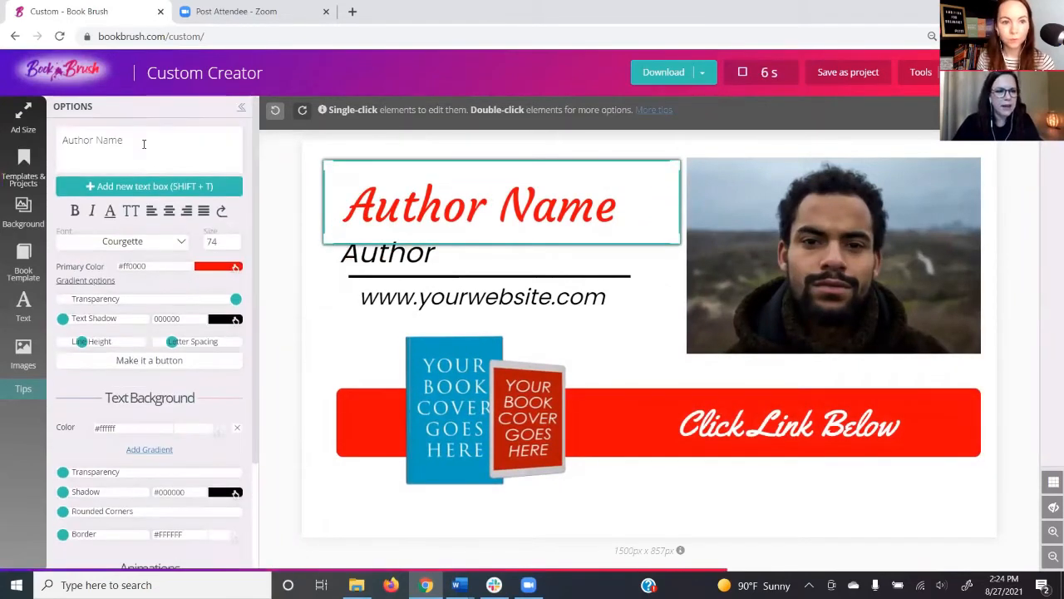
pyautogui.hotkey('ctrl', 'a')
pyautogui.write('M.')
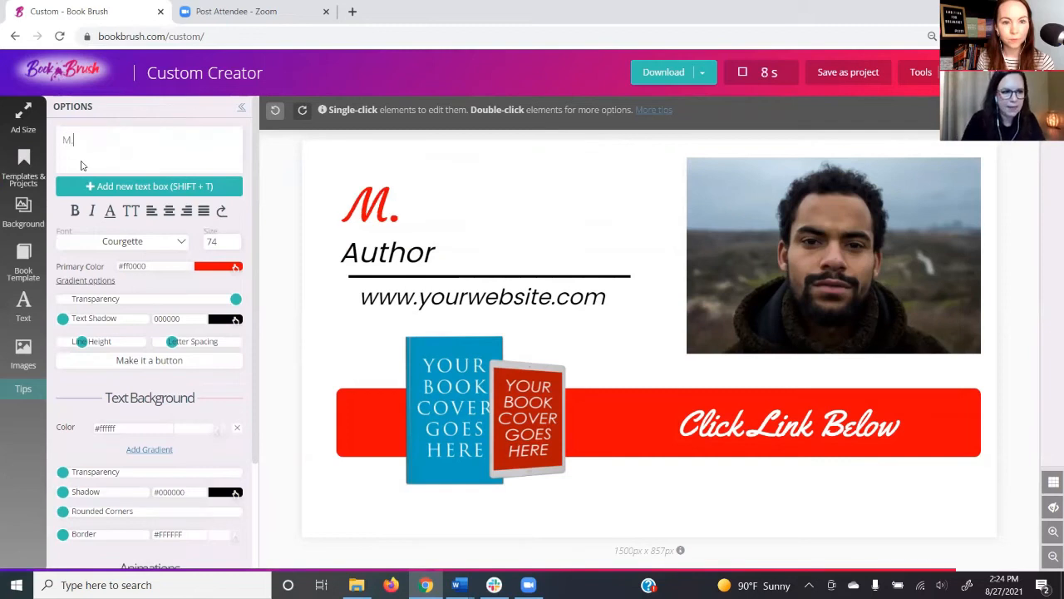
pyautogui.write('K. Williams')
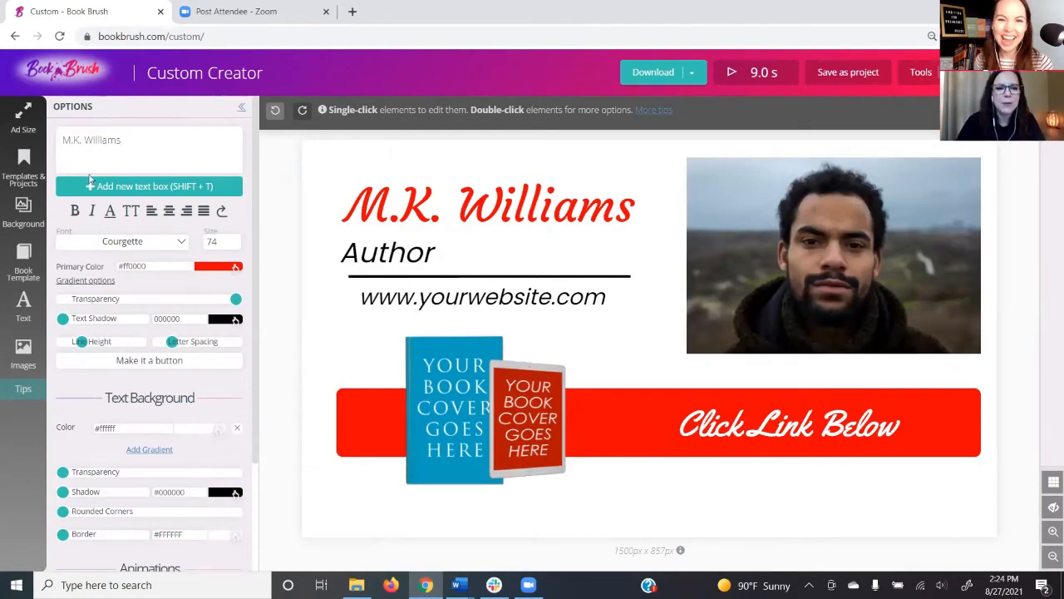
# Replace the placeholder web address in the signature with the author's own website address.
pyautogui.click(441, 297)
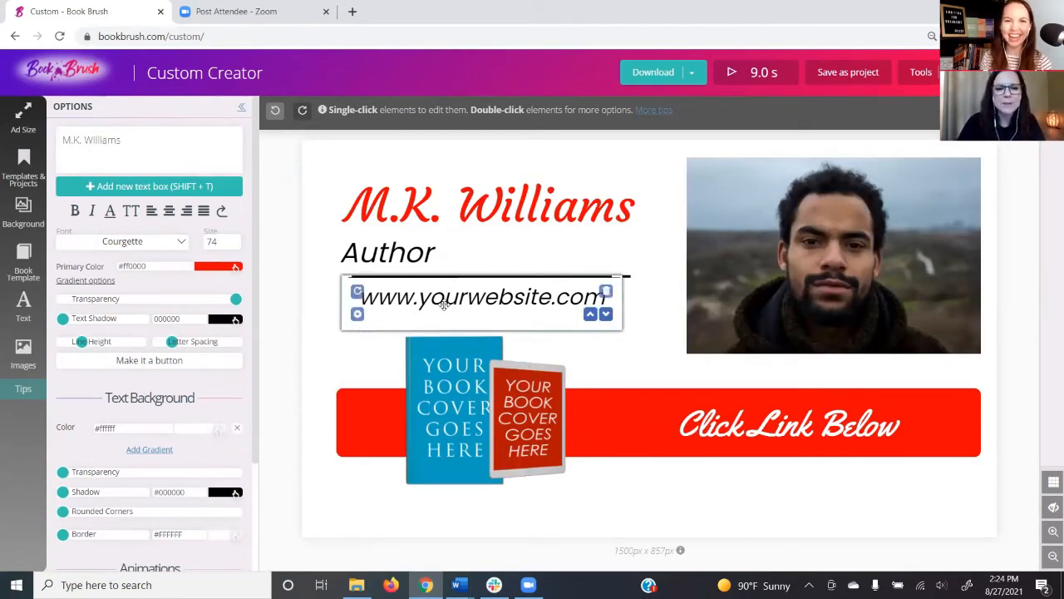
pyautogui.moveTo(87, 140); pyautogui.dragTo(141, 136)
pyautogui.write('1,.com')
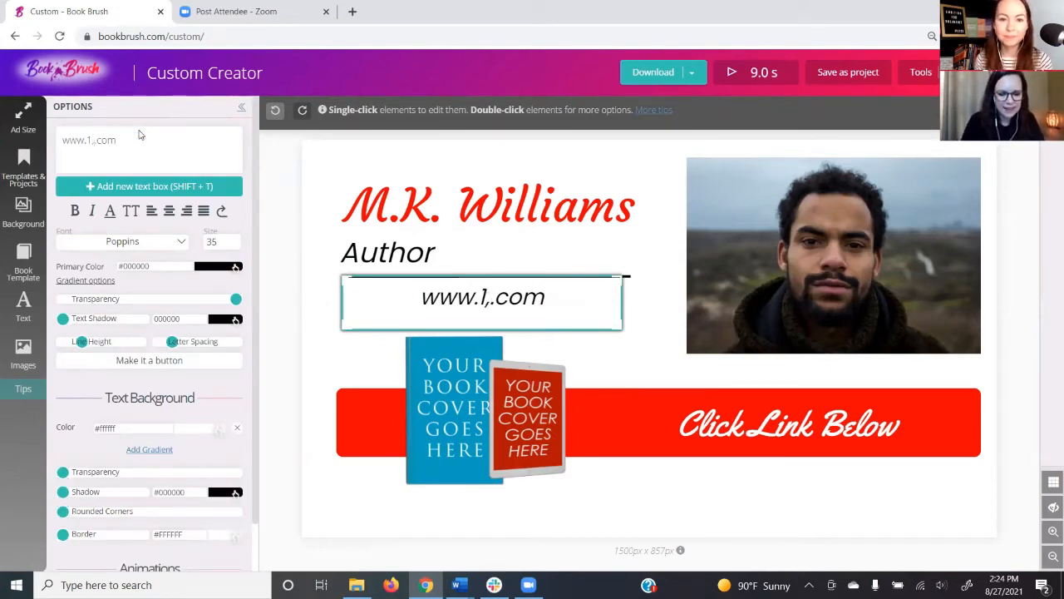
pyautogui.press('BackSpace')
pyautogui.write('mkwillia')
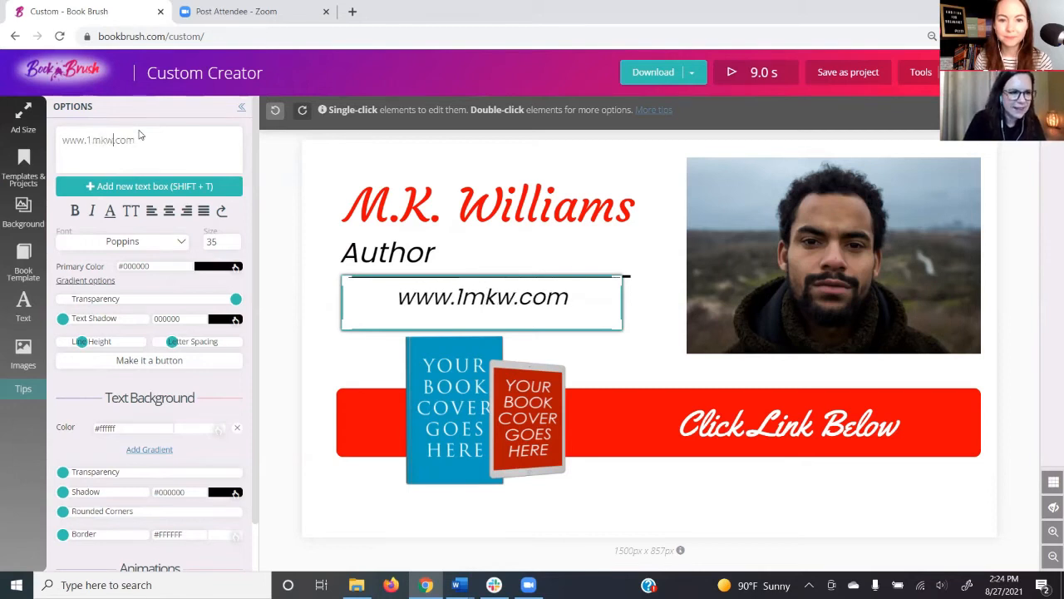
pyautogui.write('ms')
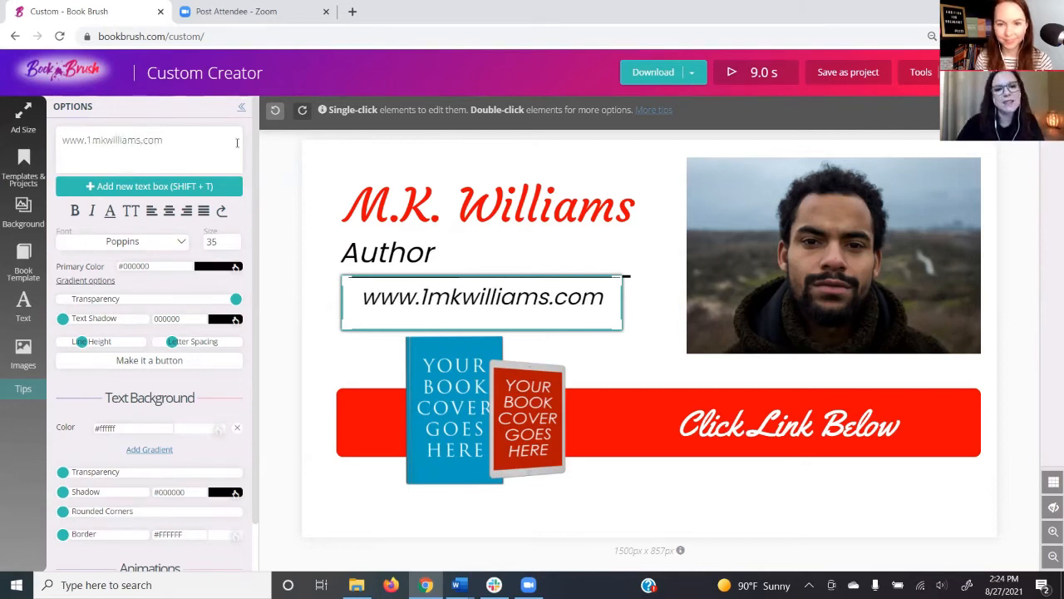
# Swap the placeholder covers on the signature's book and tablet for the Going Wide cover.
pyautogui.click(458, 387)
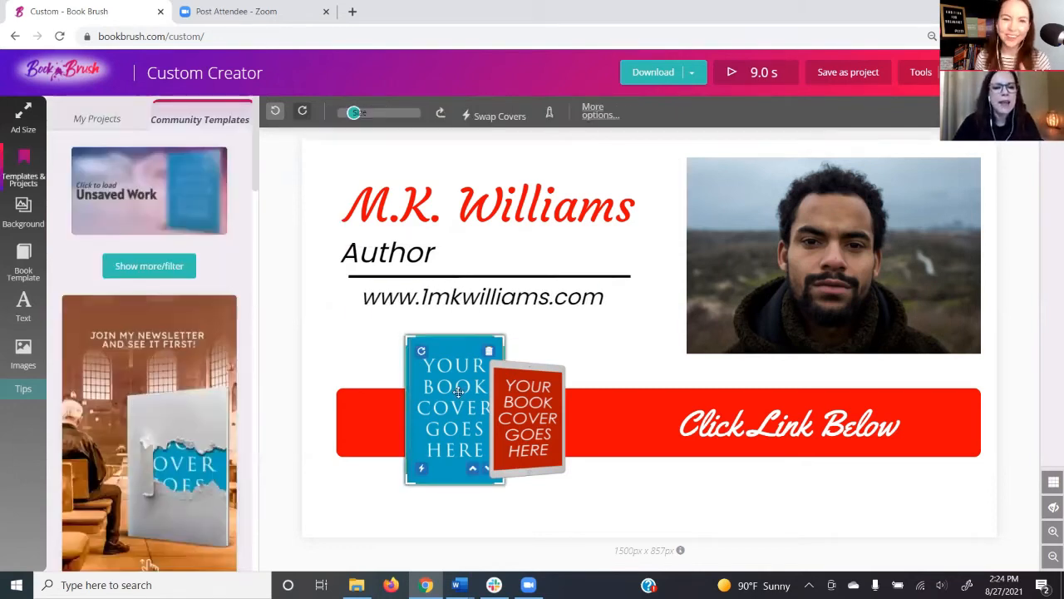
pyautogui.click(477, 119)
pyautogui.click(108, 345)
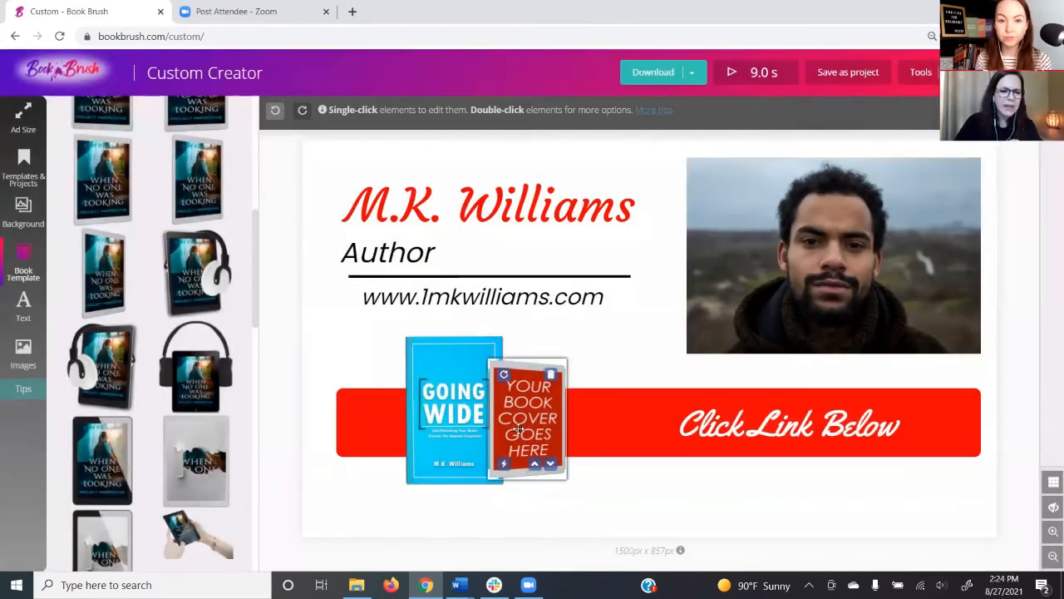
pyautogui.click(517, 429)
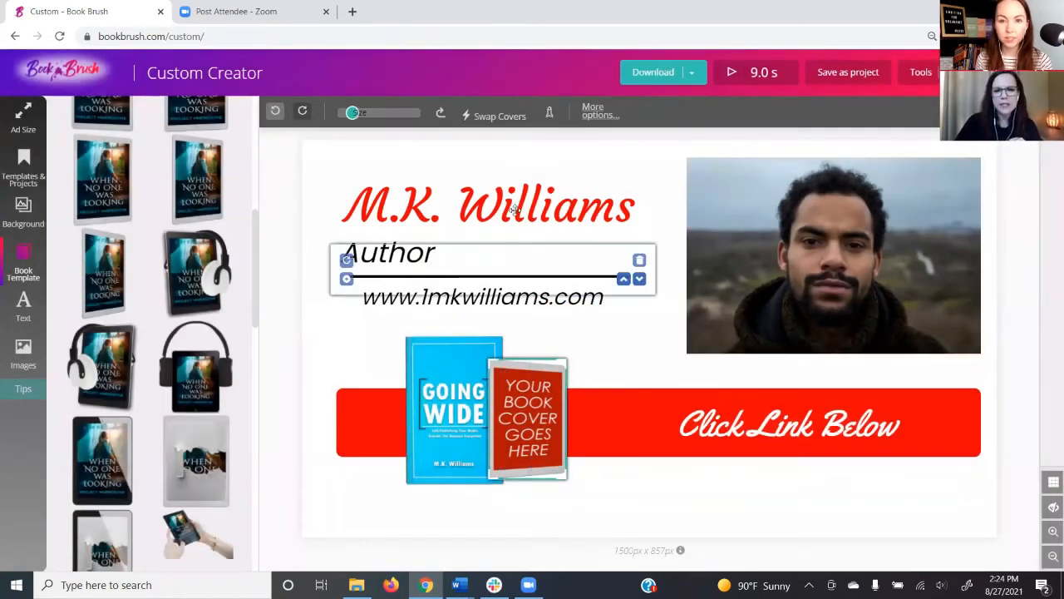
pyautogui.click(484, 118)
pyautogui.click(120, 339)
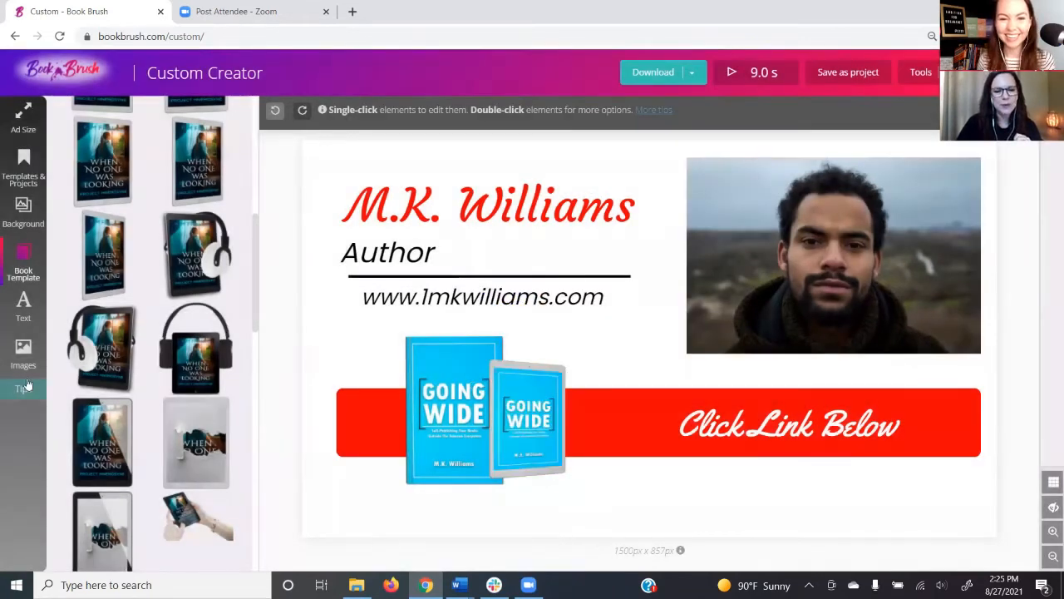
# Add an upright white phone mockup showing the Going Wide cover to the signature.
pyautogui.scroll(10, 138, 294)
pyautogui.click(205, 136)
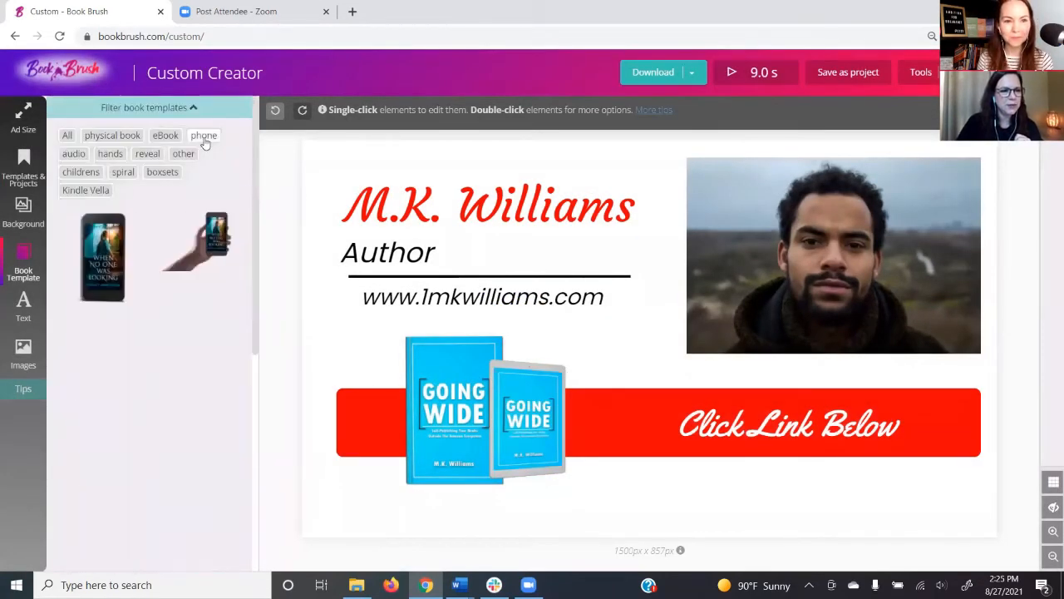
pyautogui.scroll(-3, 170, 387)
pyautogui.click(191, 343)
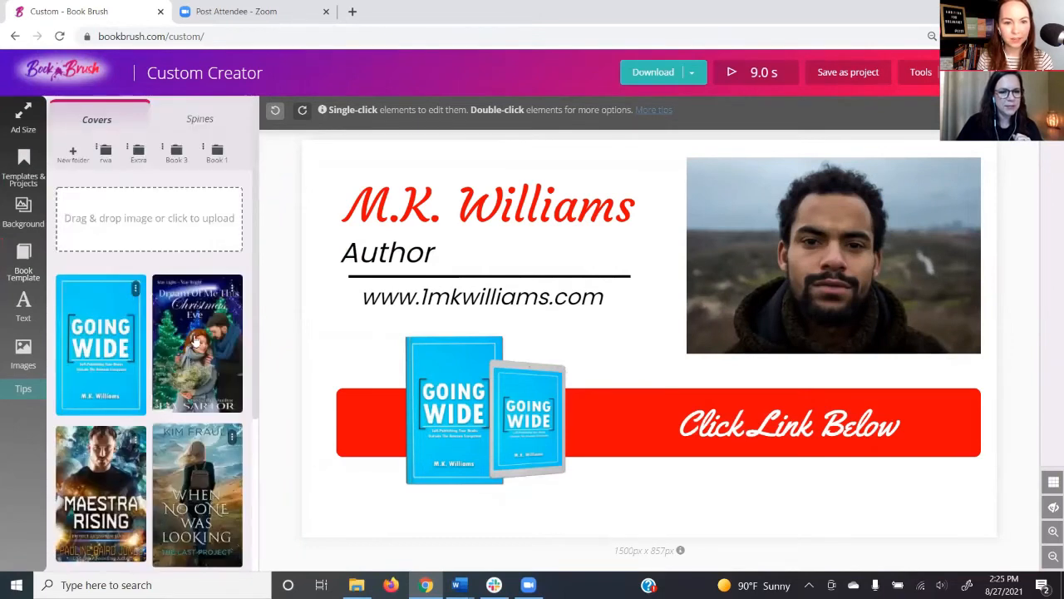
pyautogui.click(92, 366)
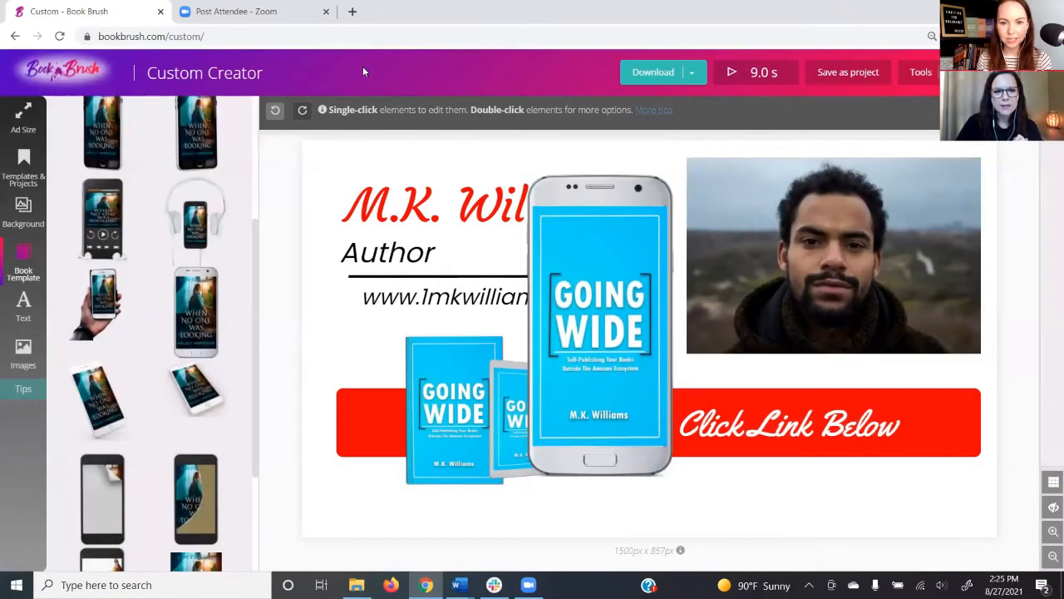
# Shrink the phone mockup and tighten the tablet and phone into an overlapping group beside the book on the red banner.
pyautogui.moveTo(512, 172)
pyautogui.moveTo(517, 172); pyautogui.dragTo(611, 379)
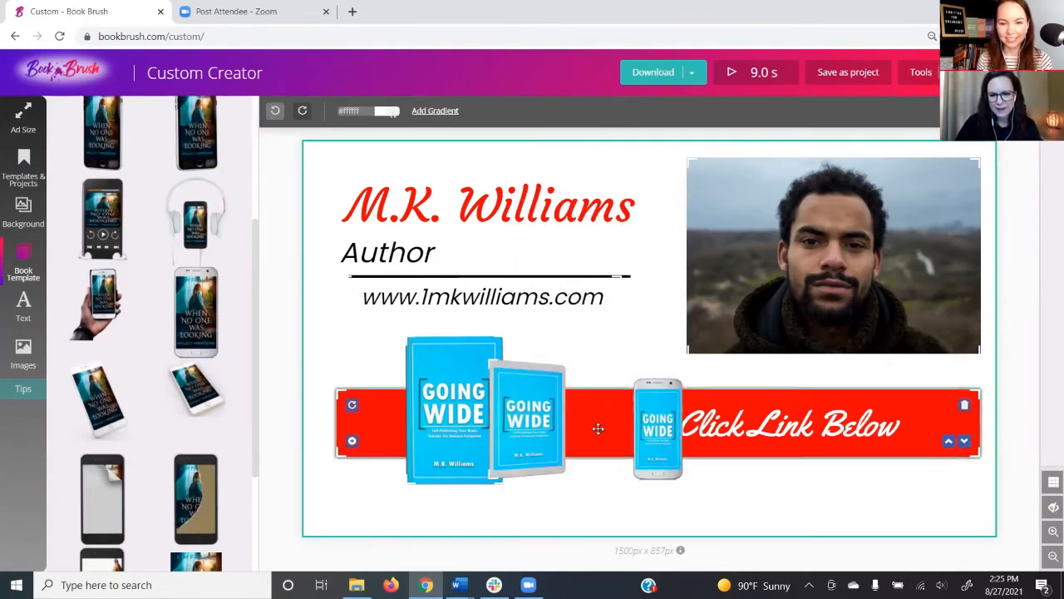
pyautogui.moveTo(599, 427); pyautogui.dragTo(568, 419)
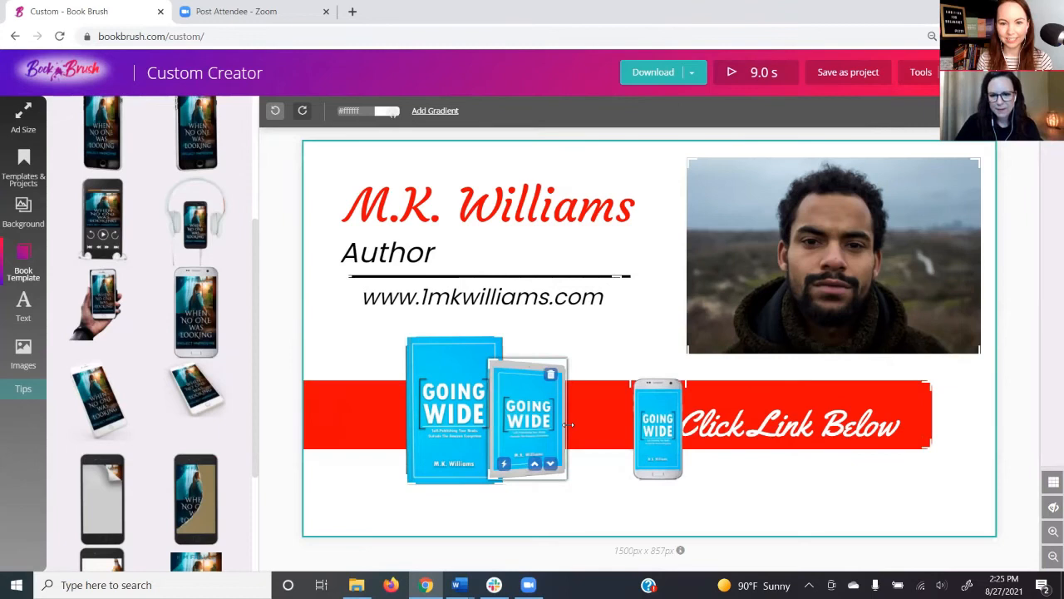
pyautogui.click(270, 115)
pyautogui.moveTo(657, 426); pyautogui.dragTo(579, 418)
pyautogui.click(497, 375)
pyautogui.moveTo(487, 358); pyautogui.dragTo(481, 352)
pyautogui.click(676, 502)
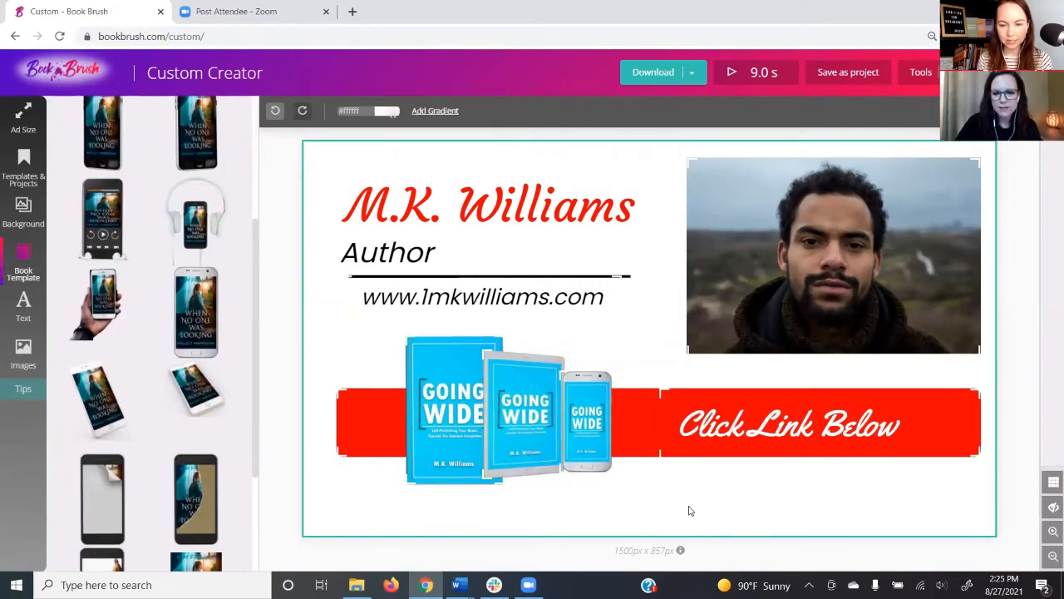
# Recolor the author's name in the signature with the blue sampled from the Going Wide cover, #00d6fb.
pyautogui.click(409, 205)
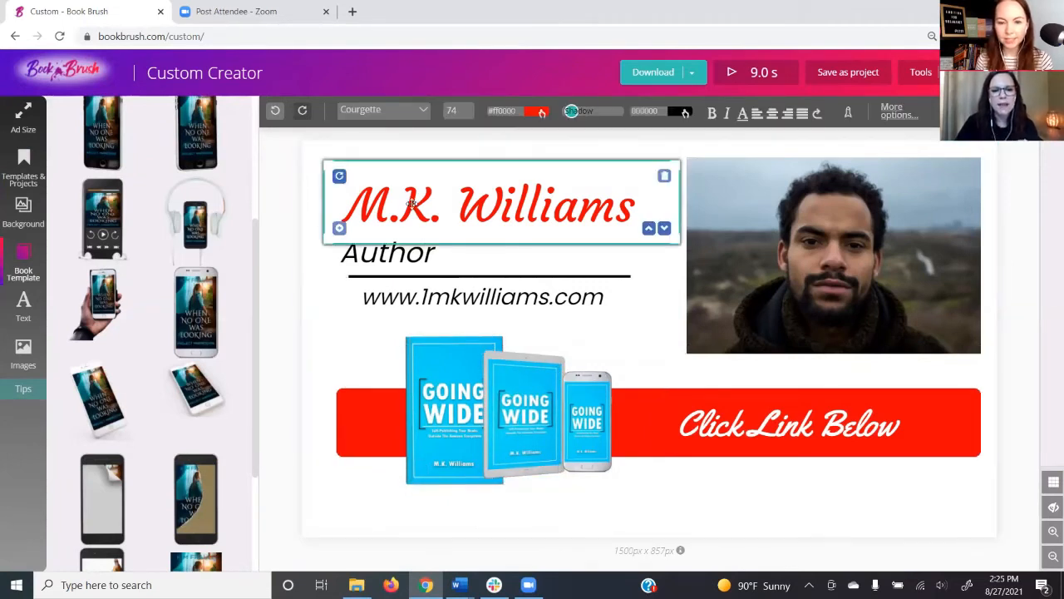
pyautogui.click(218, 268)
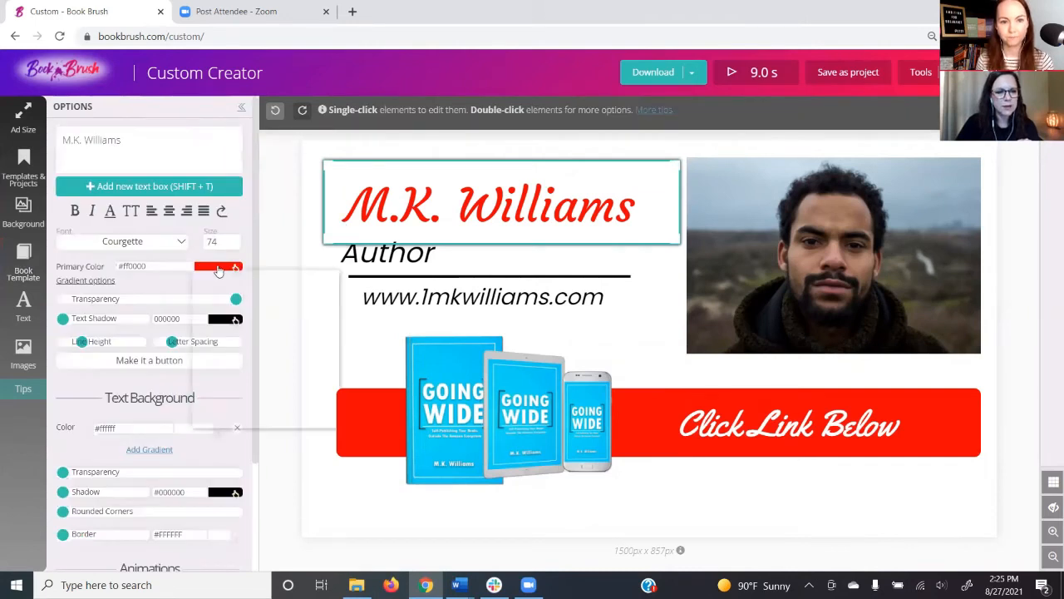
pyautogui.click(206, 372)
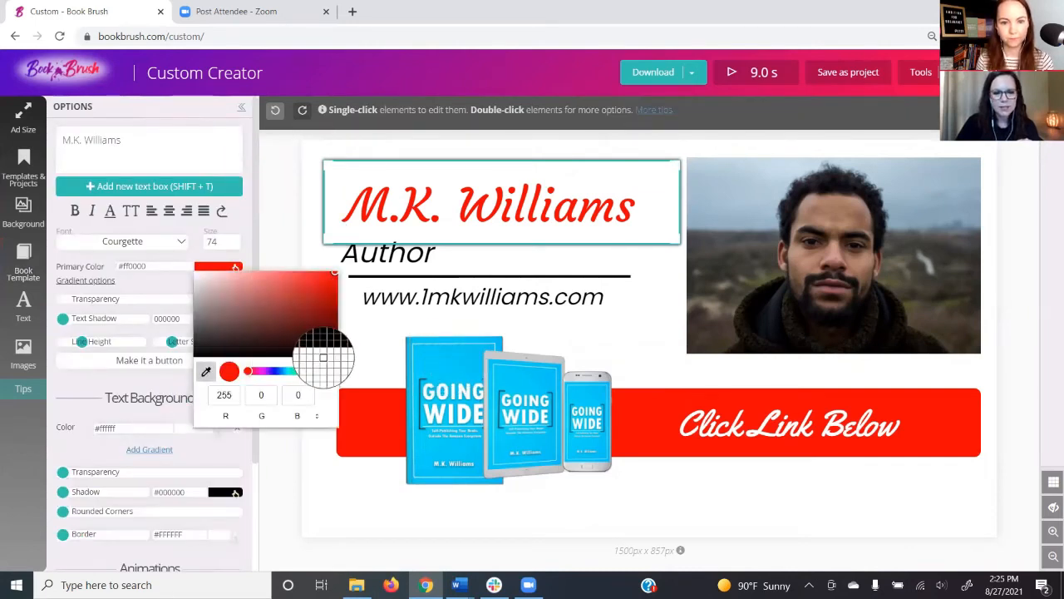
pyautogui.click(466, 404)
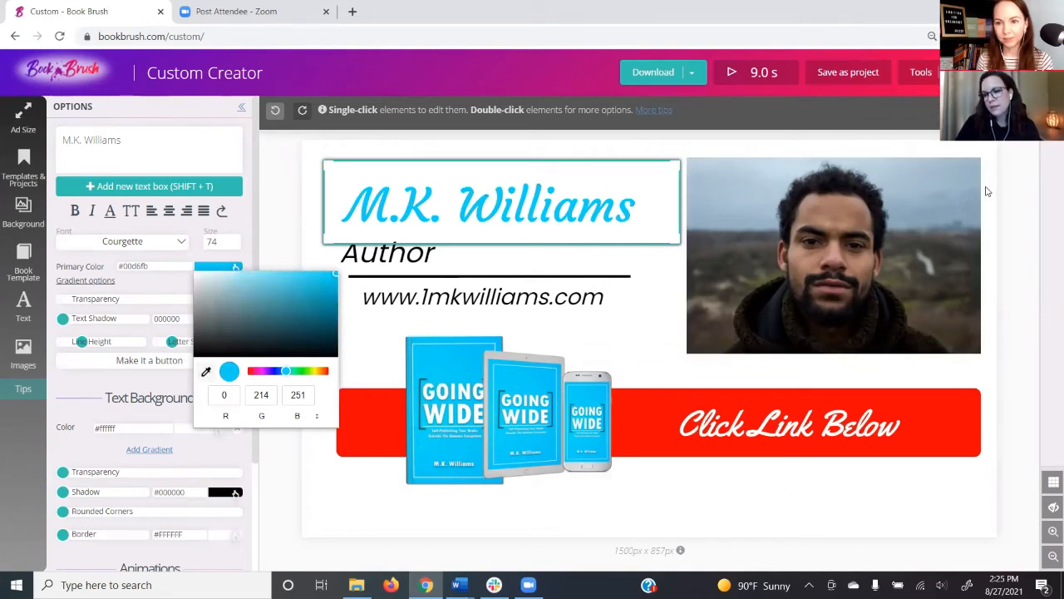
pyautogui.click(827, 499)
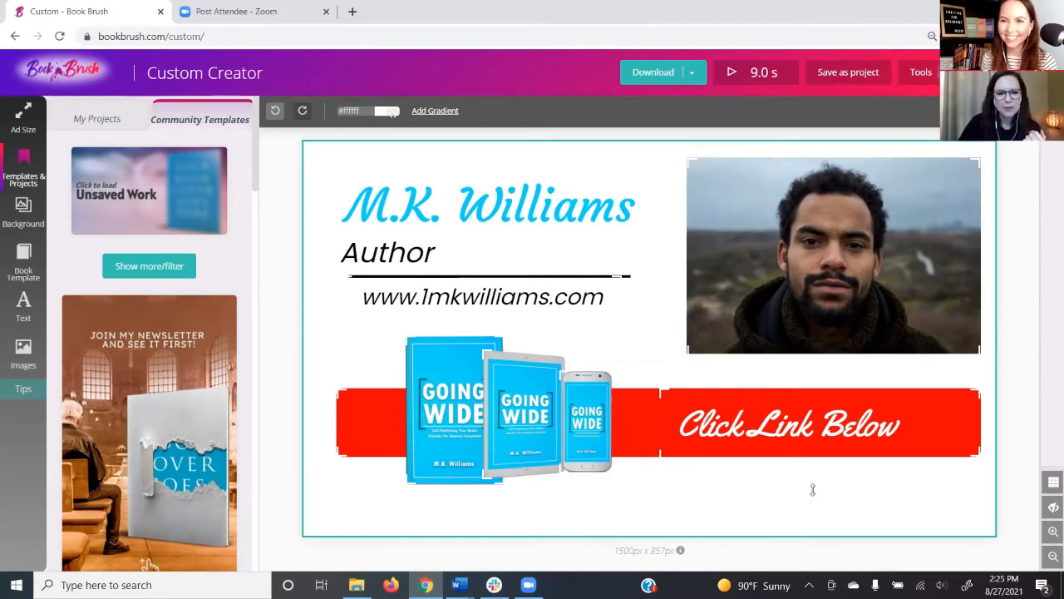
# Replace the placeholder man's portrait with the uploaded cutout of the woman in a white T-shirt.
pyautogui.click(965, 172)
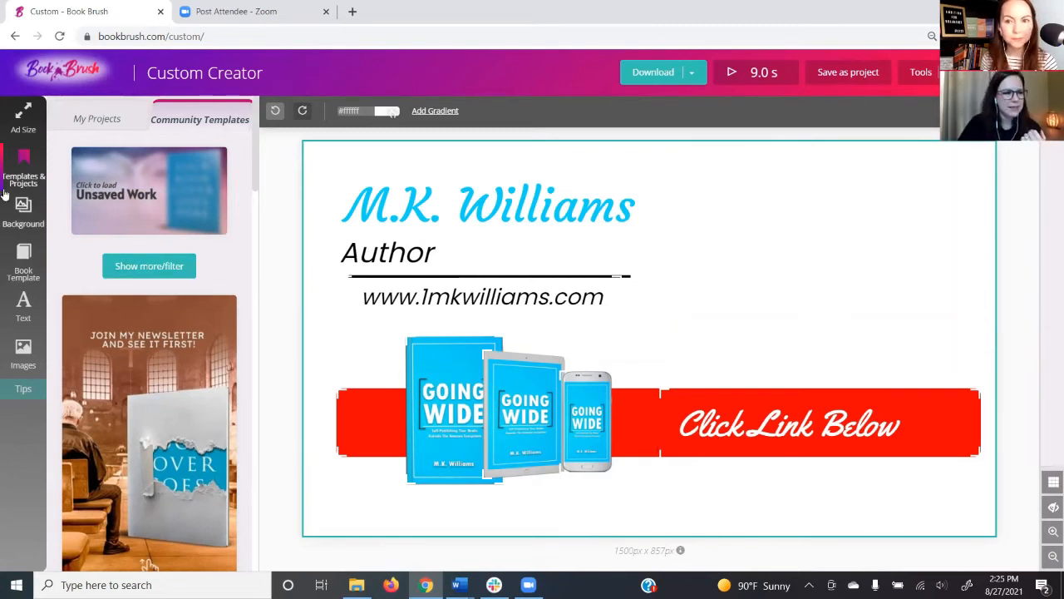
pyautogui.click(24, 353)
pyautogui.click(138, 118)
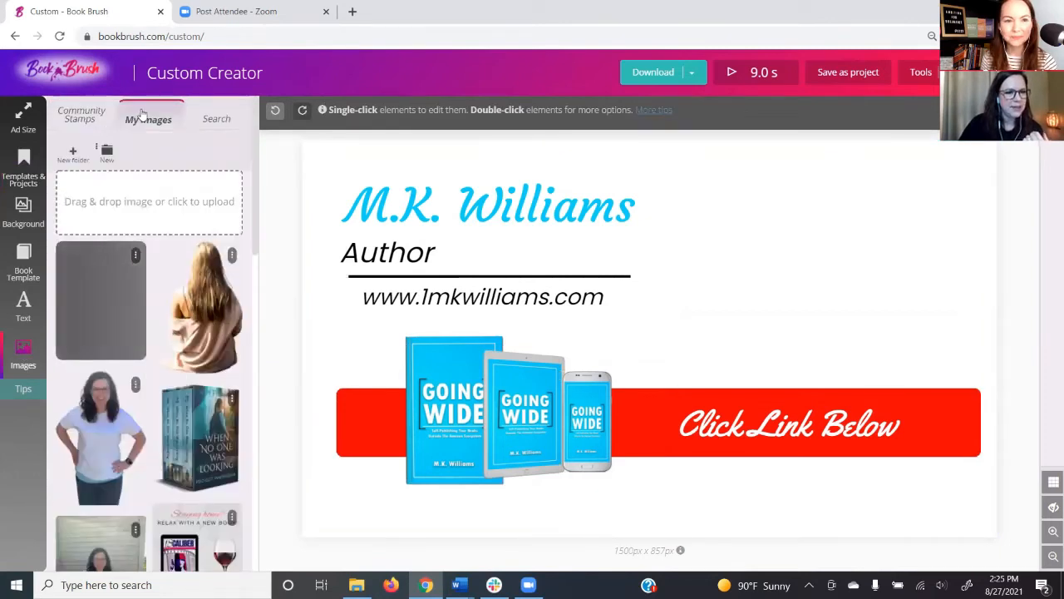
pyautogui.click(94, 434)
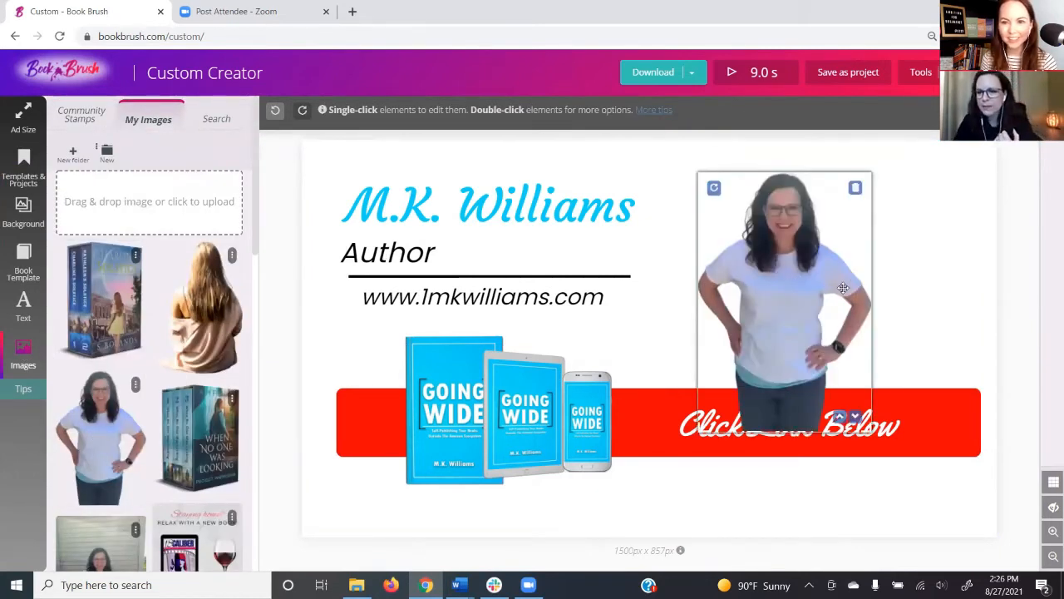
# Enlarge the woman's cutout, send it behind the red banner and position her standing above the "Click Link Below" text.
pyautogui.moveTo(811, 233)
pyautogui.mouseDown()
pyautogui.moveTo(898, 161)
pyautogui.moveTo(825, 239)
pyautogui.mouseUp()
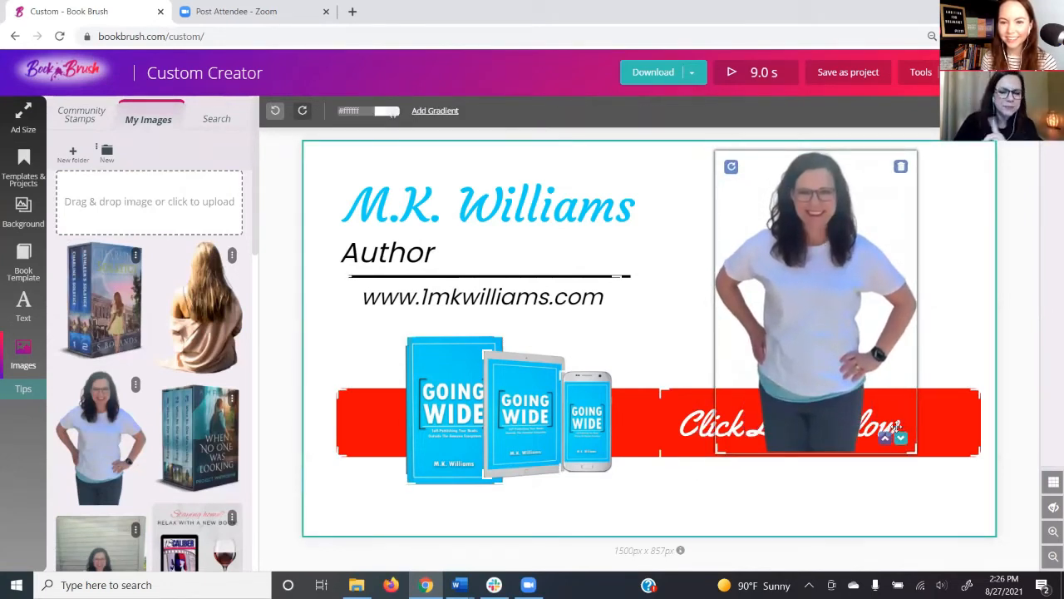
pyautogui.moveTo(845, 412); pyautogui.dragTo(849, 471)
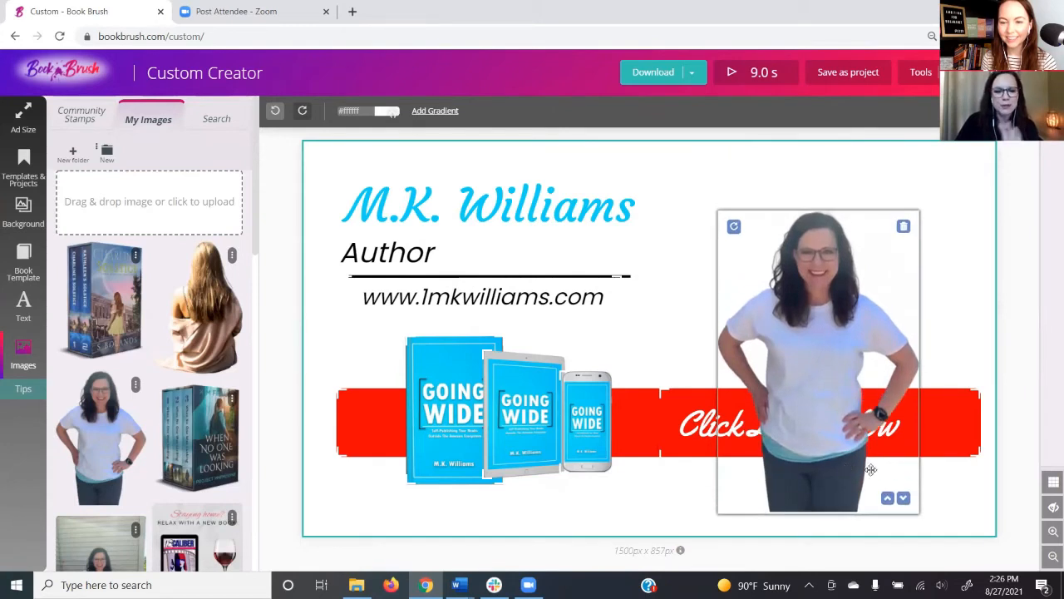
pyautogui.click(904, 498)
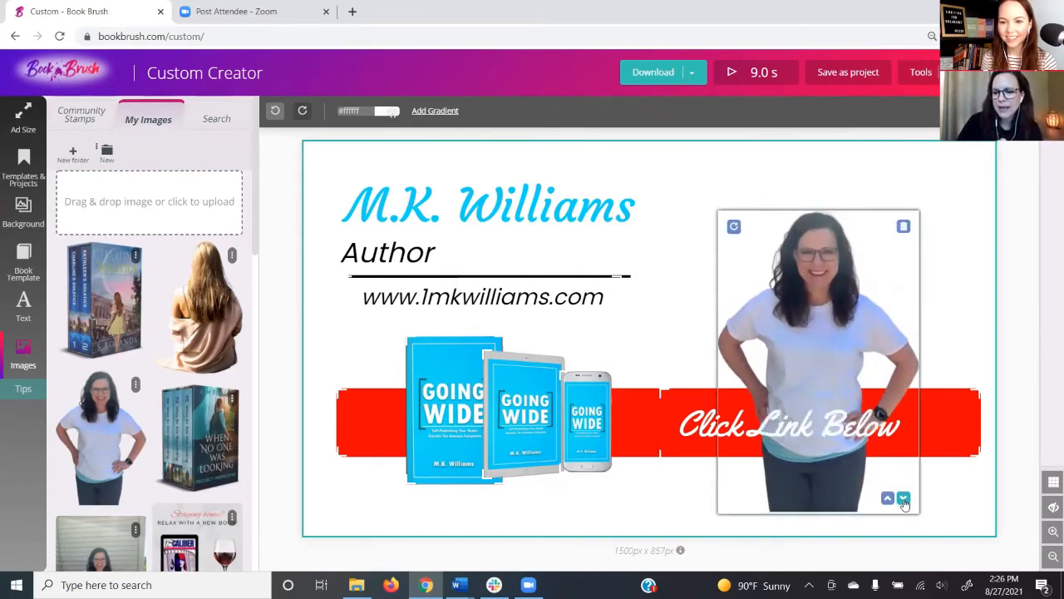
pyautogui.moveTo(819, 292); pyautogui.dragTo(831, 236)
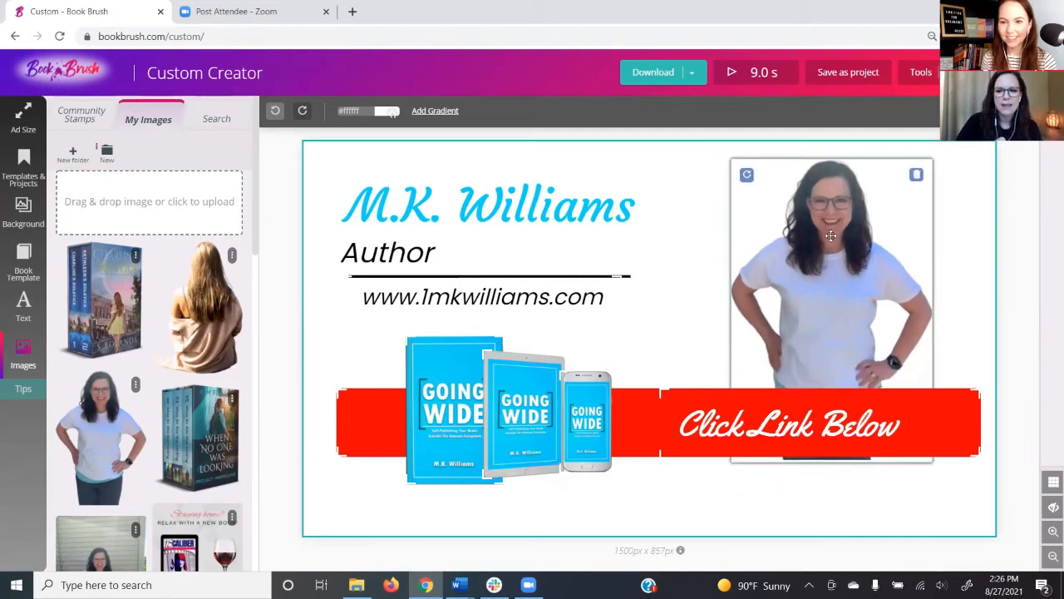
# Try several preset filters on the woman's cutout and keep one that brightens it.
pyautogui.click(831, 236)
pyautogui.click(137, 216)
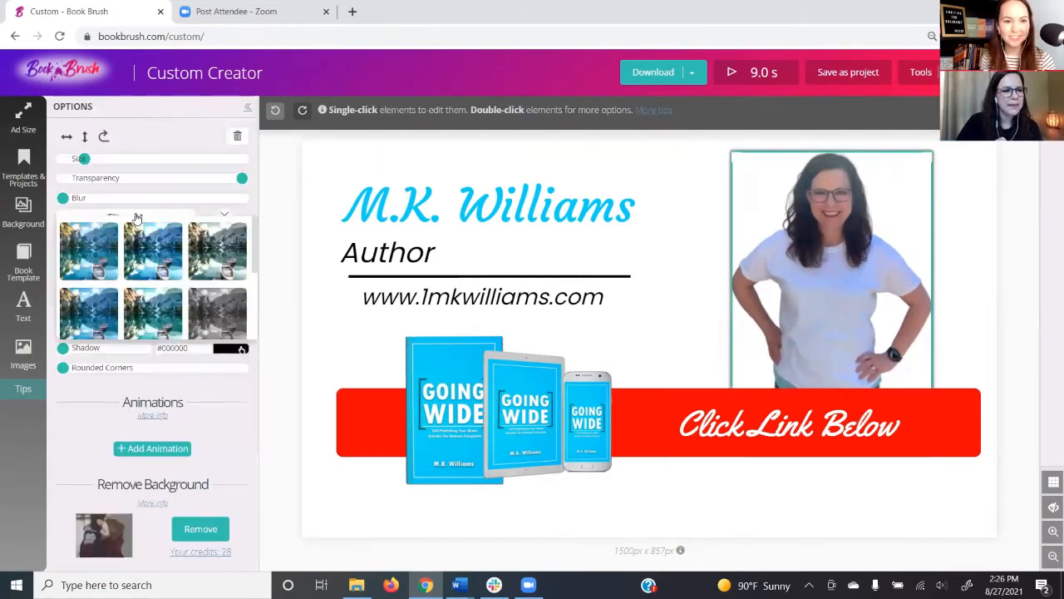
pyautogui.click(105, 244)
pyautogui.click(137, 218)
pyautogui.click(139, 244)
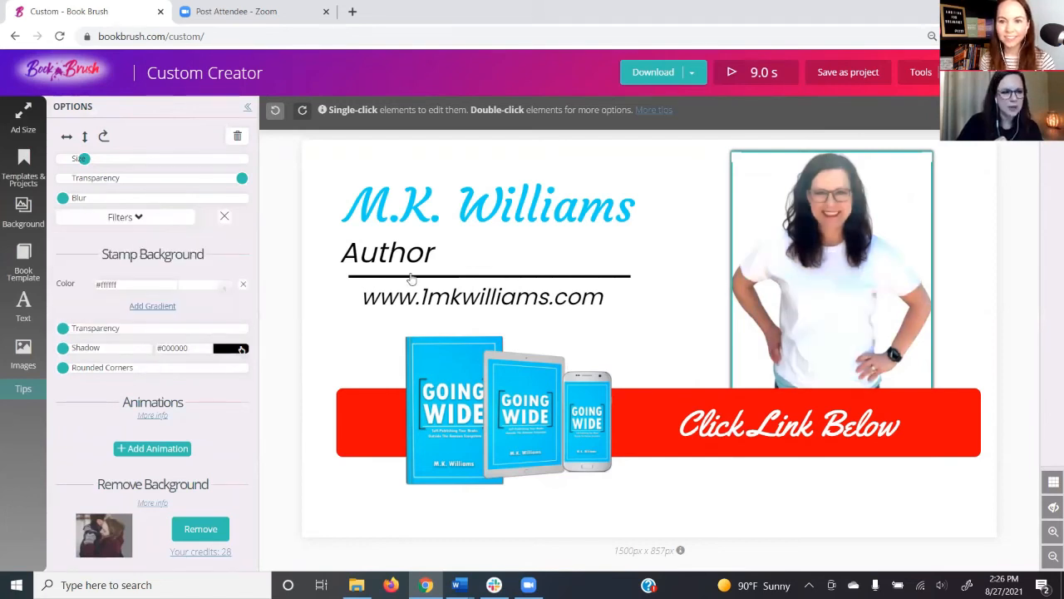
pyautogui.click(126, 218)
pyautogui.click(124, 241)
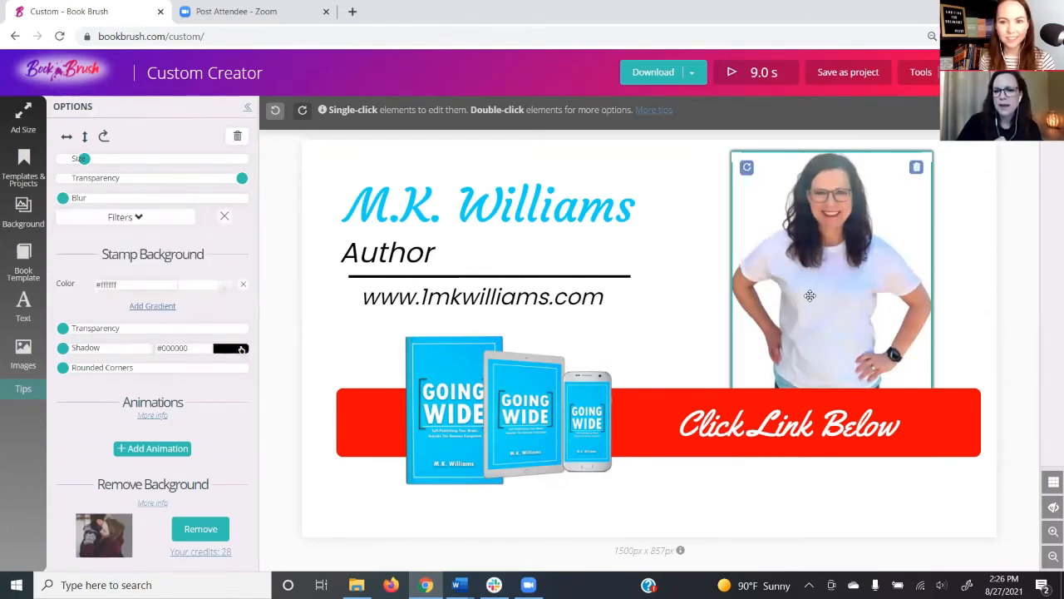
# Add a FadeInDown animation to the woman's cutout with a duration of 3 and a delay of 0.
pyautogui.click(155, 449)
pyautogui.scroll(-2, 166, 399)
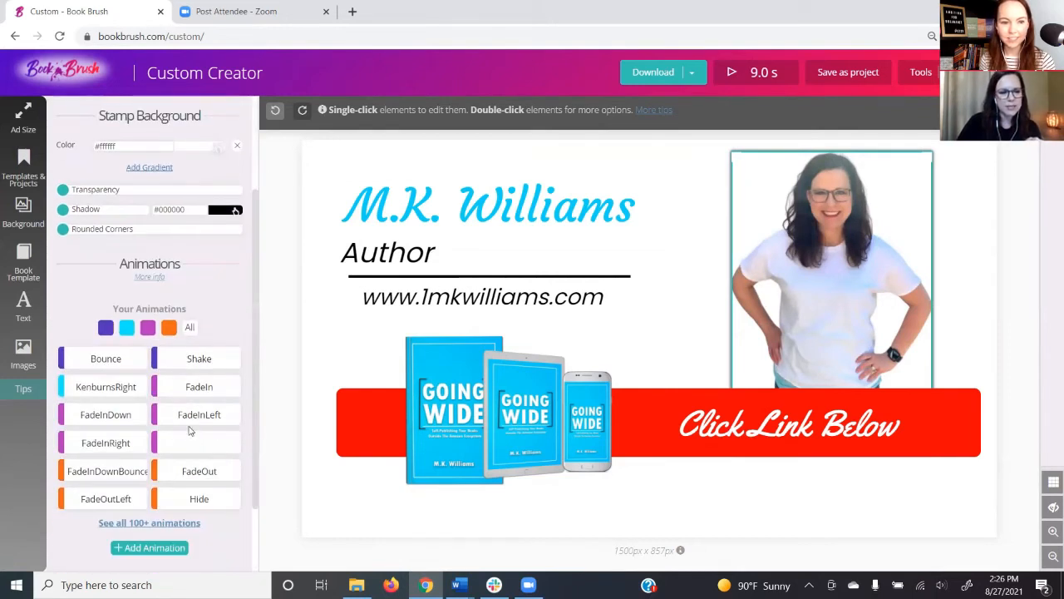
pyautogui.click(101, 413)
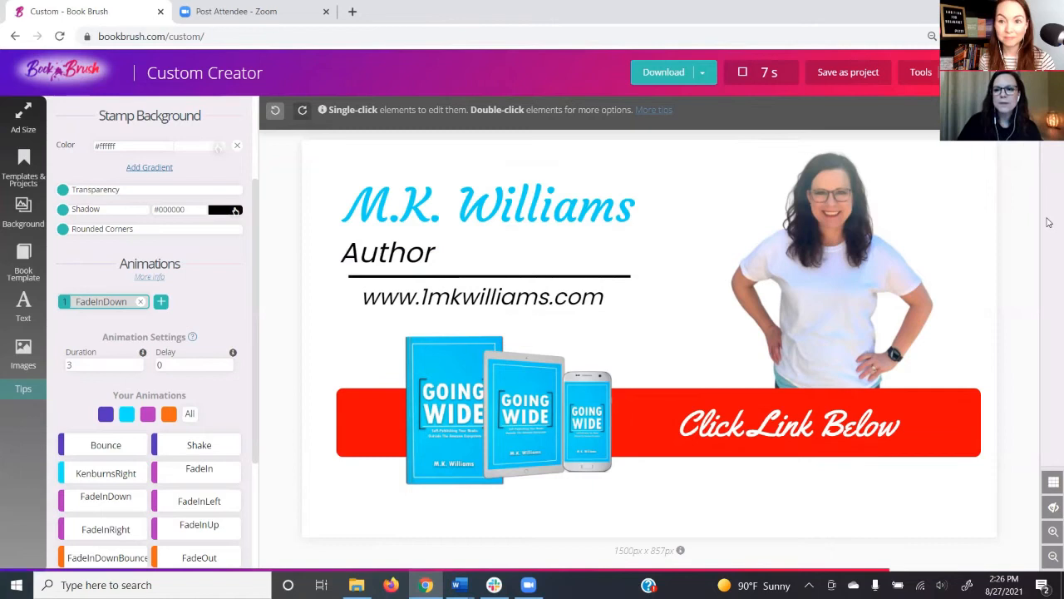
pyautogui.click(692, 75)
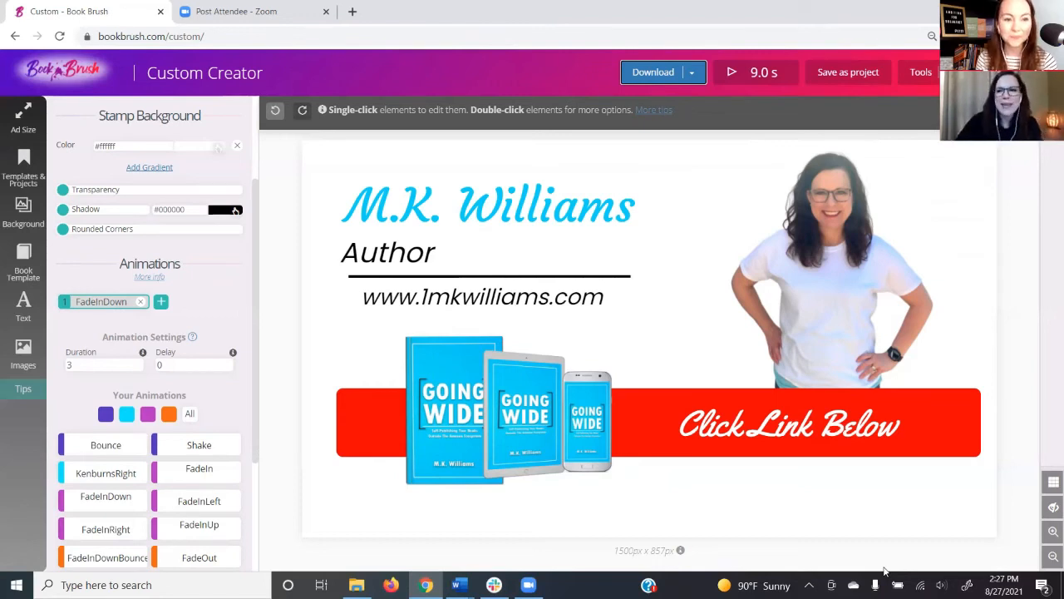
pyautogui.click(693, 464)
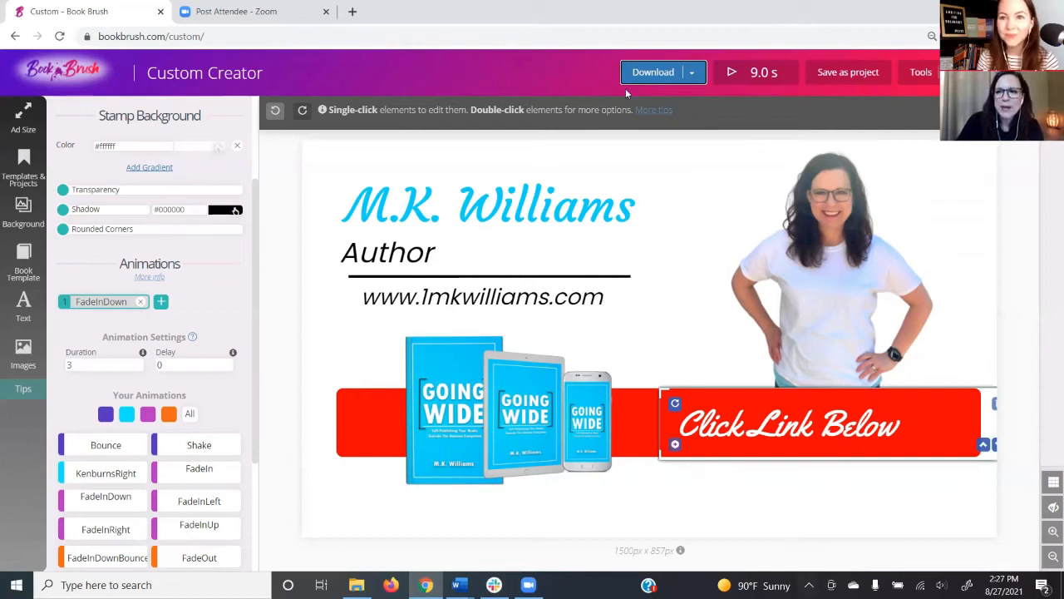
# Switch to the Trailer Creator in Easy mode and load the night city skyline community template.
pyautogui.click(921, 71)
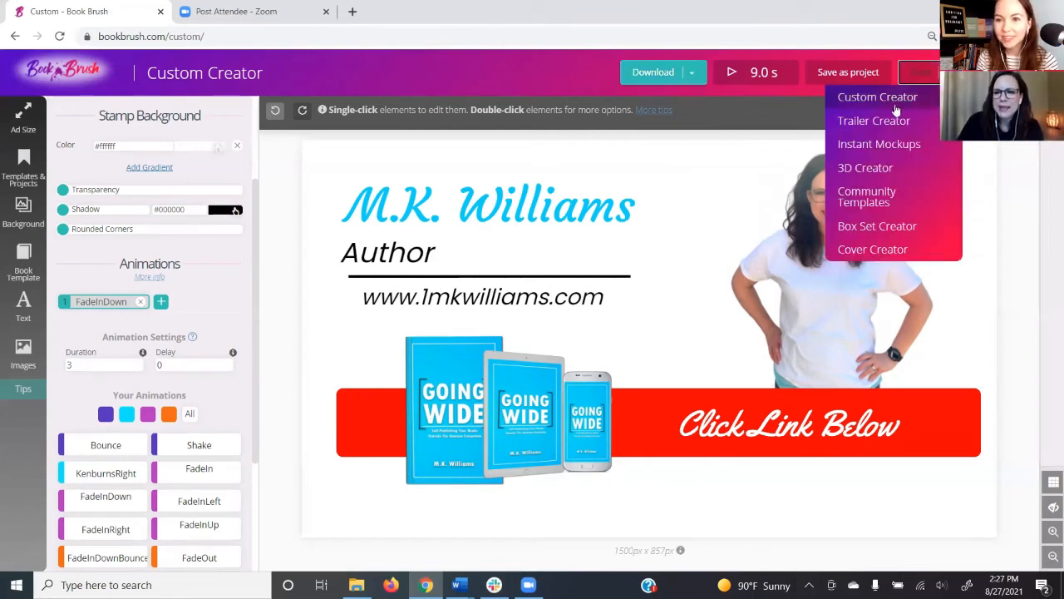
pyautogui.click(857, 120)
pyautogui.click(600, 117)
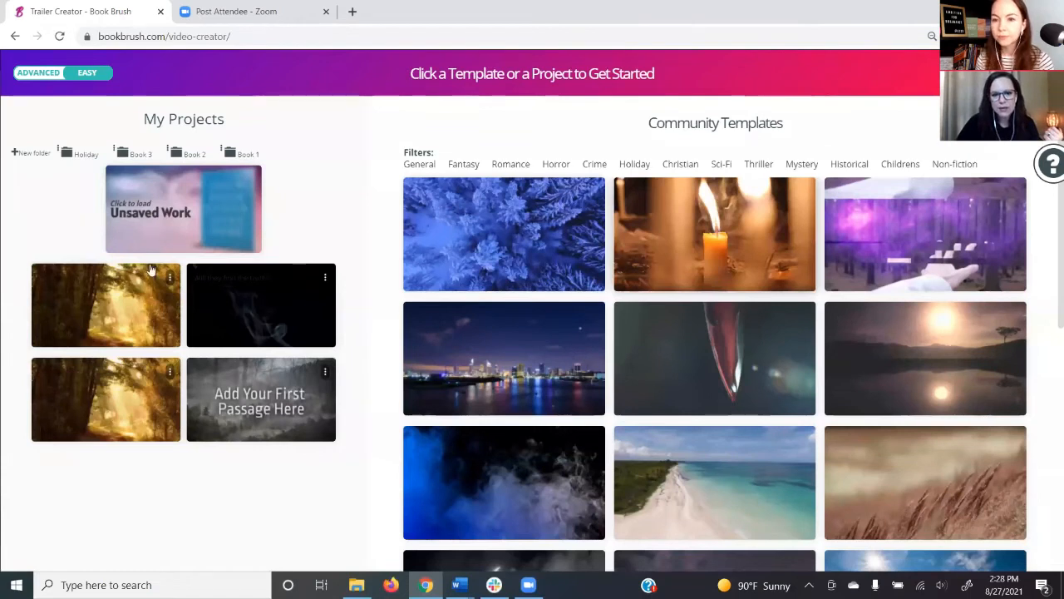
pyautogui.click(617, 256)
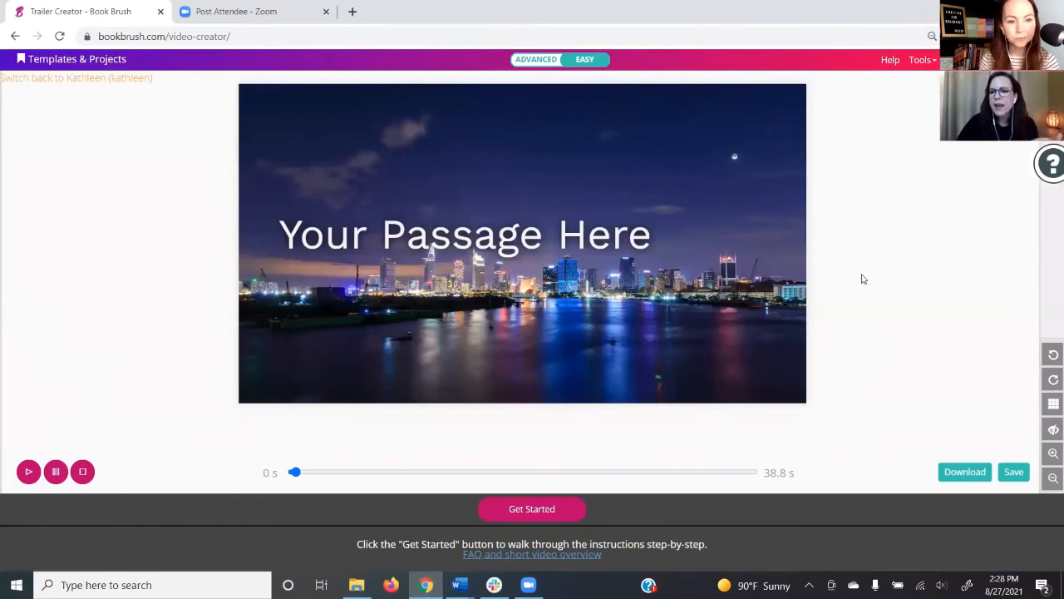
# Preview the city trailer template and pause it at the release date scene with the tablet.
pyautogui.click(27, 472)
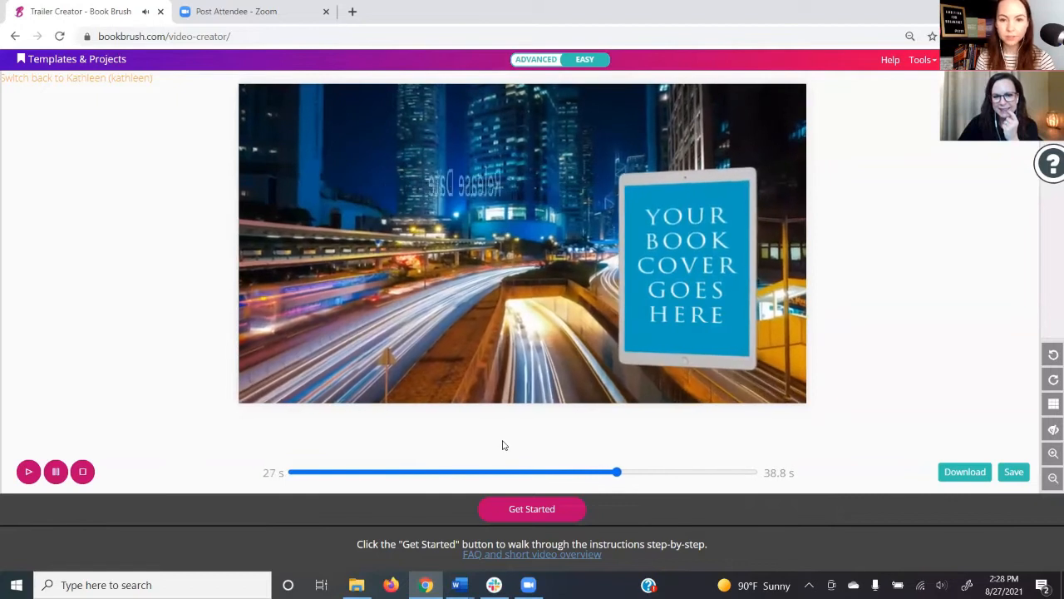
pyautogui.click(55, 472)
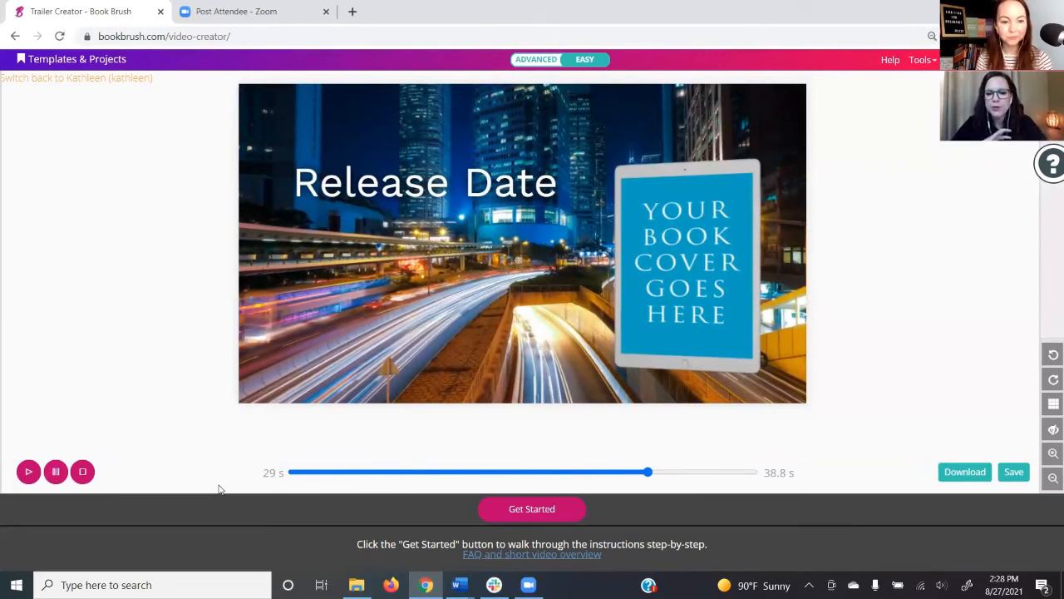
# Start the guided trailer editing, leave the Ber41 - Break Free.mp3 audio in place and advance to the following element.
pyautogui.click(533, 511)
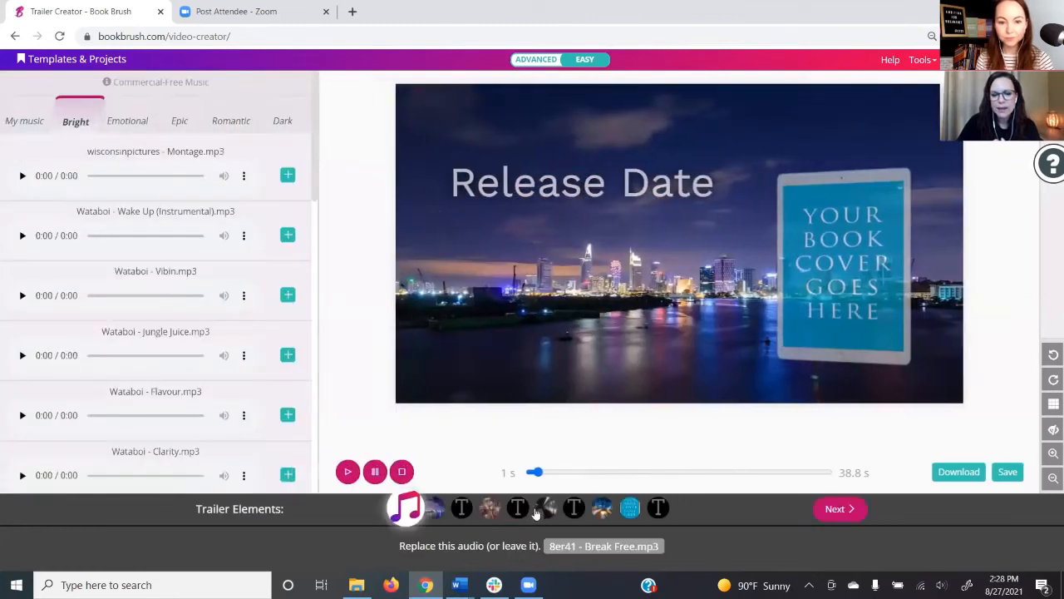
pyautogui.moveTo(201, 508); pyautogui.dragTo(284, 509)
pyautogui.click(282, 509)
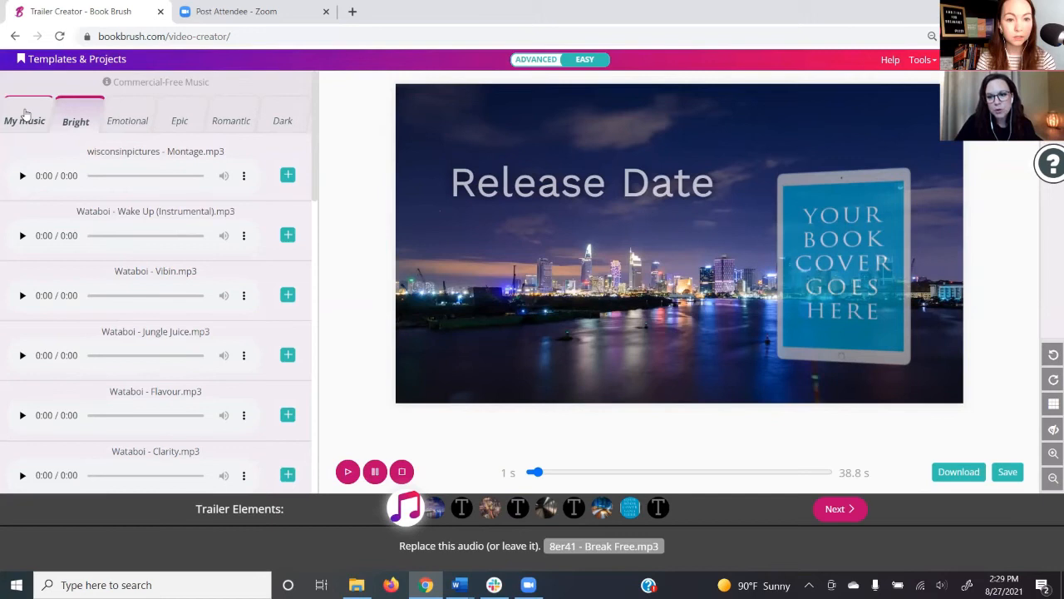
pyautogui.click(840, 511)
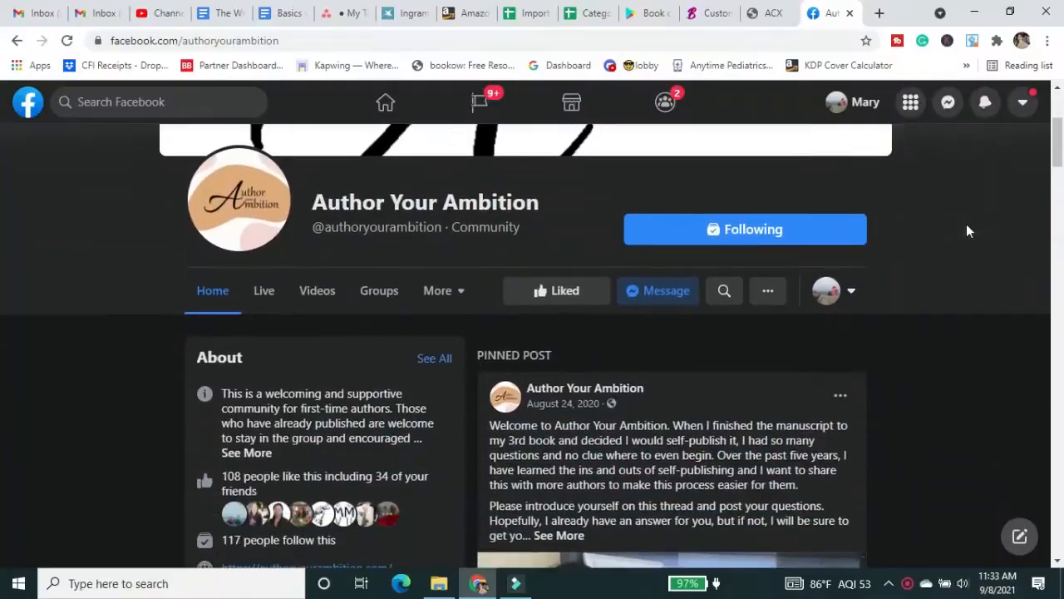
pyautogui.scroll(-3, 966, 224)
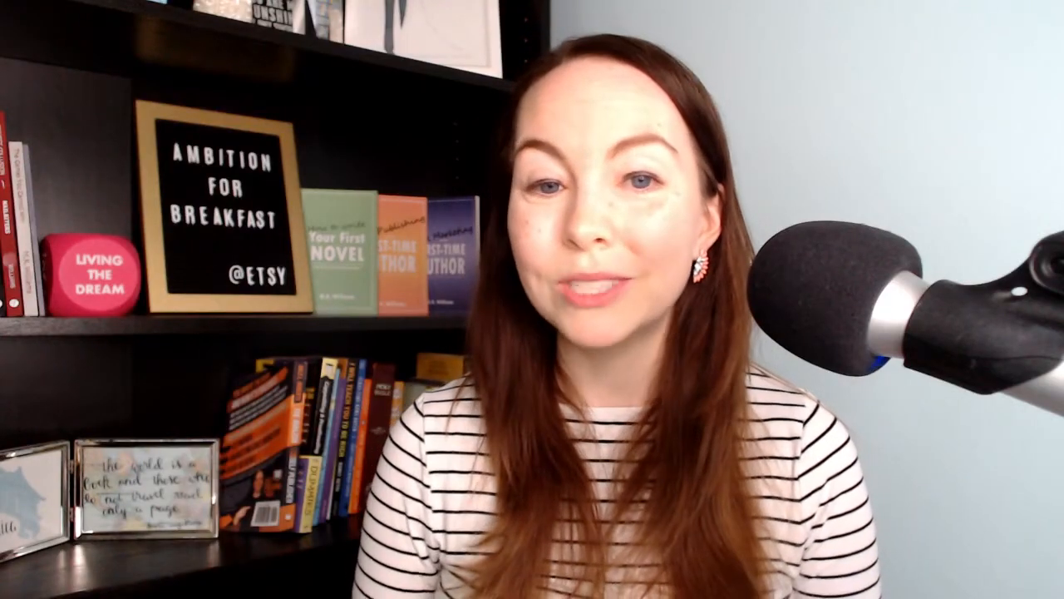